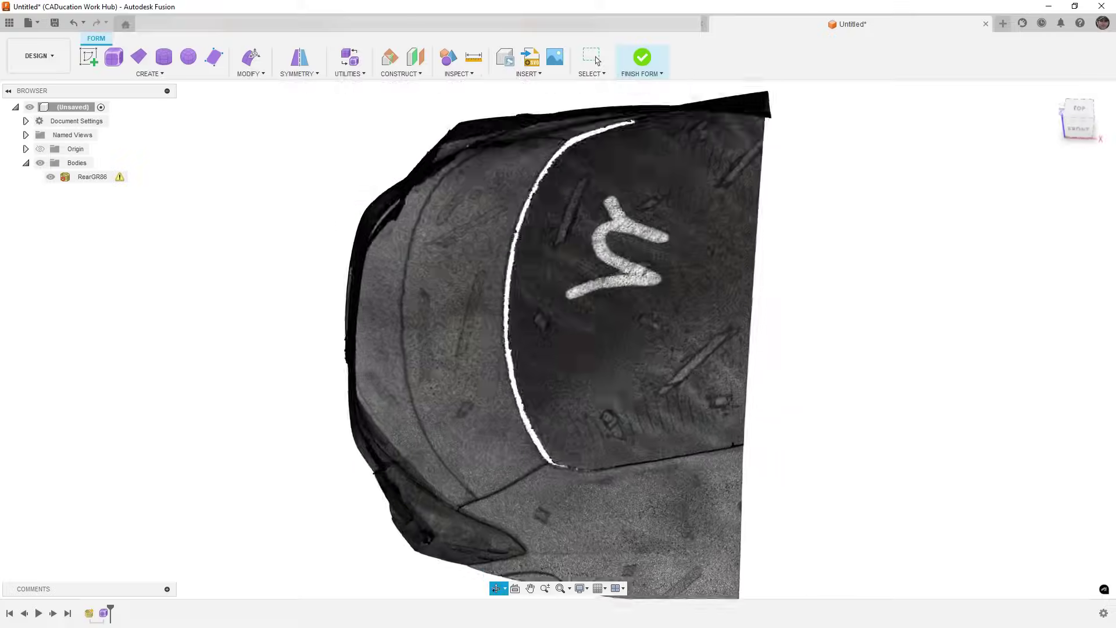
# Step: Set the opacity of the RearGR86 scan mesh to 100%
pyautogui.press('Escape')
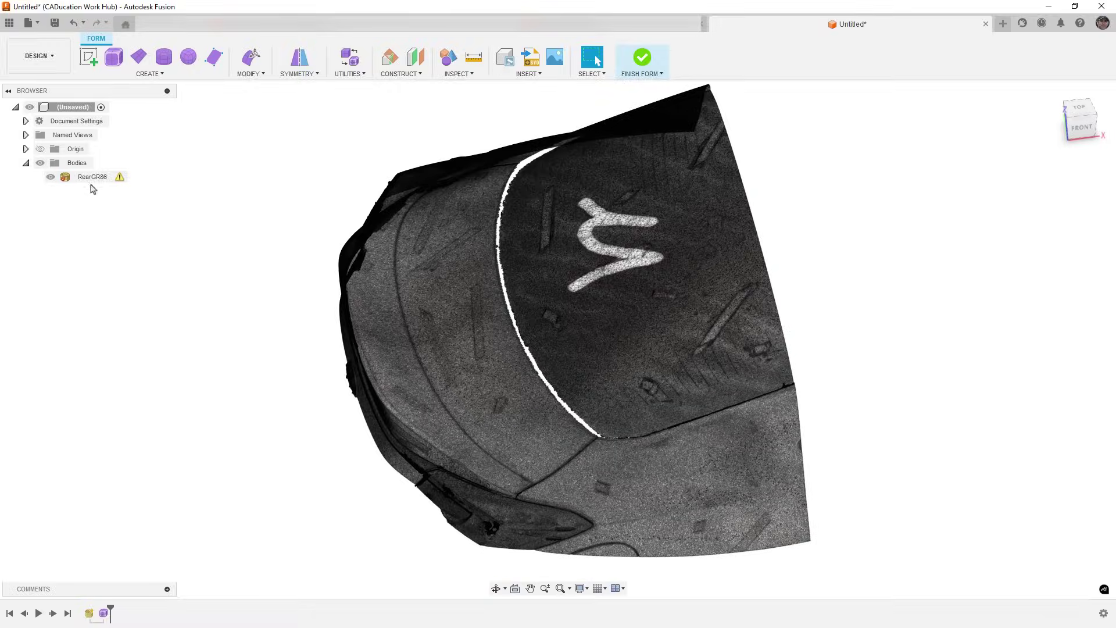
pyautogui.click(87, 177)
pyautogui.rightClick(76, 177)
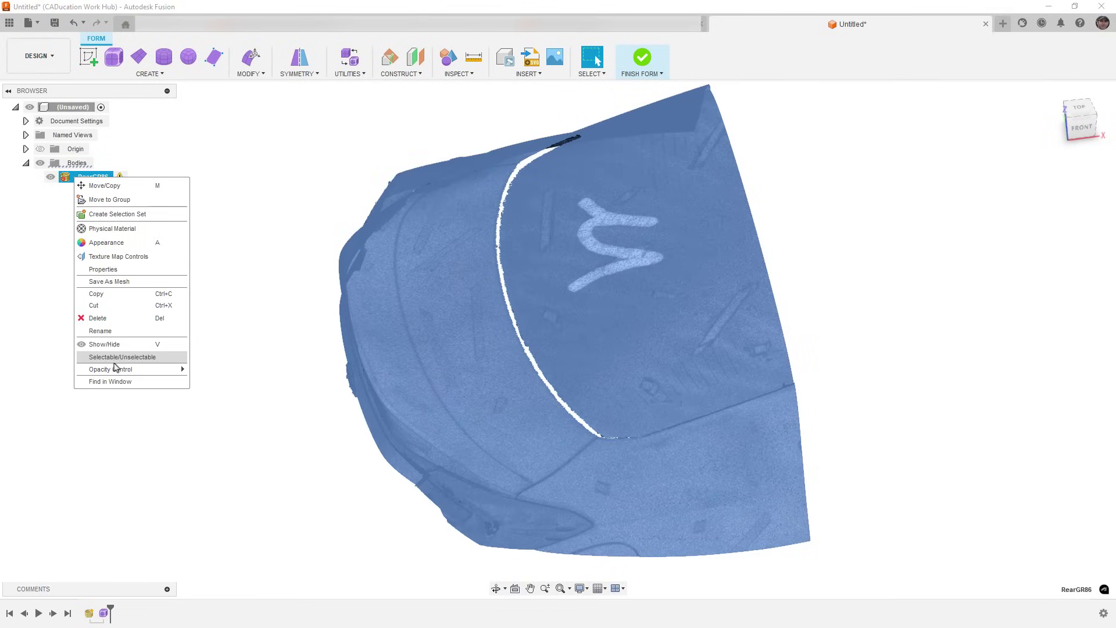
pyautogui.moveTo(115, 367)
pyautogui.click(218, 485)
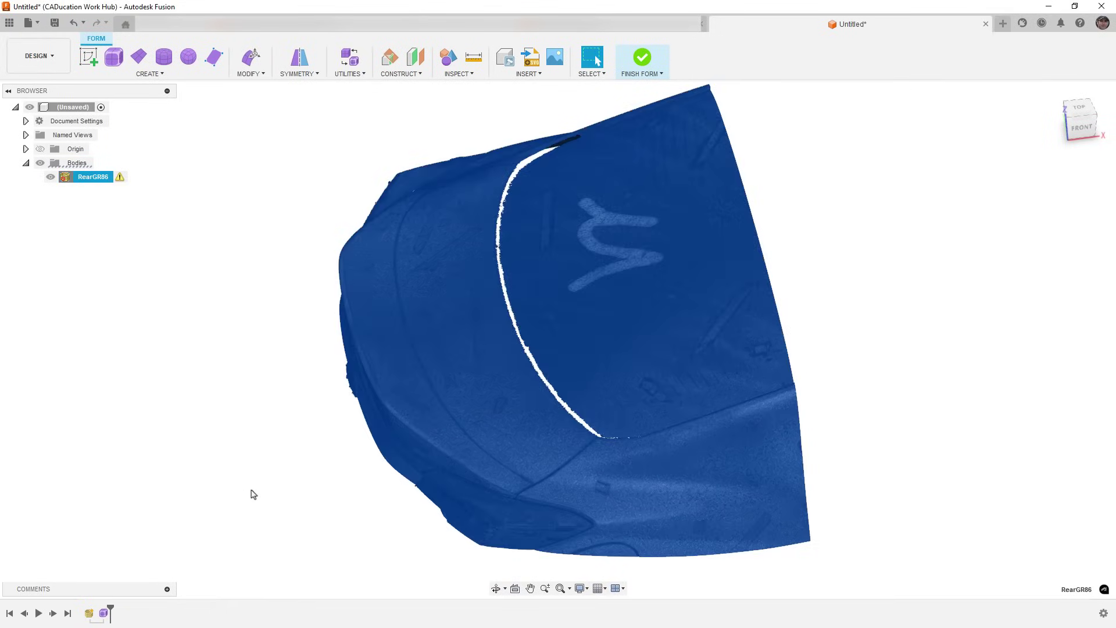
pyautogui.moveTo(279, 484); pyautogui.dragTo(290, 485)
# Step: Set the RearGR86 mesh's opacity to 50% with the car's rear seen straight from the top
pyautogui.keyDown('shift'); pyautogui.moveTo(546, 349); pyautogui.dragTo(547, 302, button='middle'); pyautogui.keyUp('shift')
pyautogui.moveTo(597, 59)
pyautogui.keyDown('shift'); pyautogui.mouseDown(button='middle')
pyautogui.moveTo(483, 395)
pyautogui.moveTo(529, 314)
pyautogui.moveTo(597, 58)
pyautogui.mouseUp(button='middle'); pyautogui.keyUp('shift')
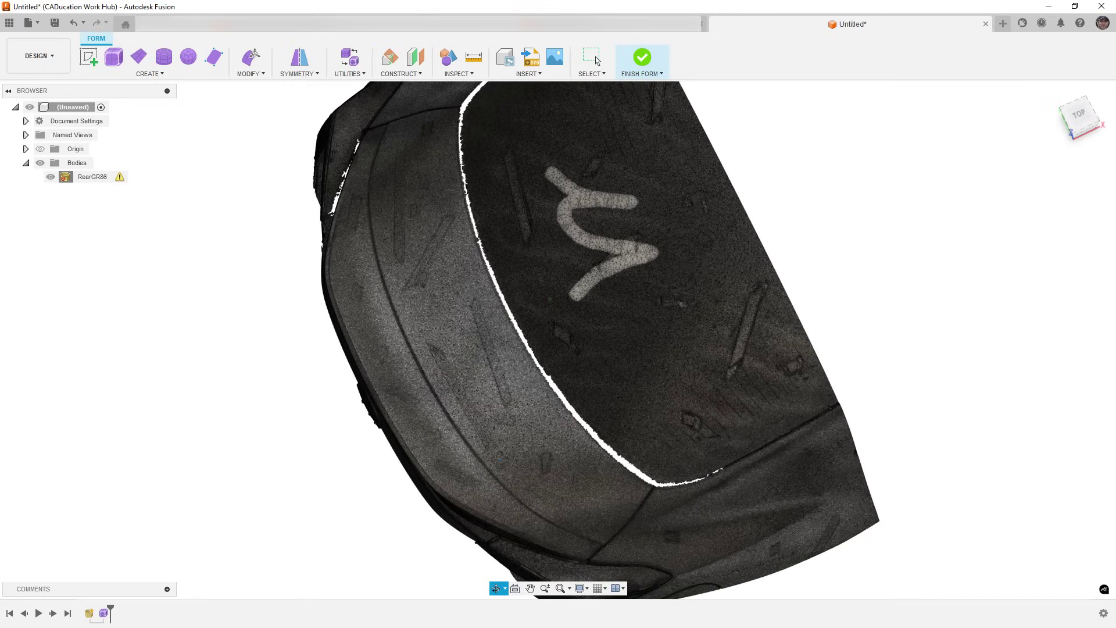
pyautogui.keyDown('shift'); pyautogui.moveTo(499, 459); pyautogui.dragTo(564, 463, button='middle'); pyautogui.keyUp('shift')
pyautogui.scroll(-1, 679, 348)
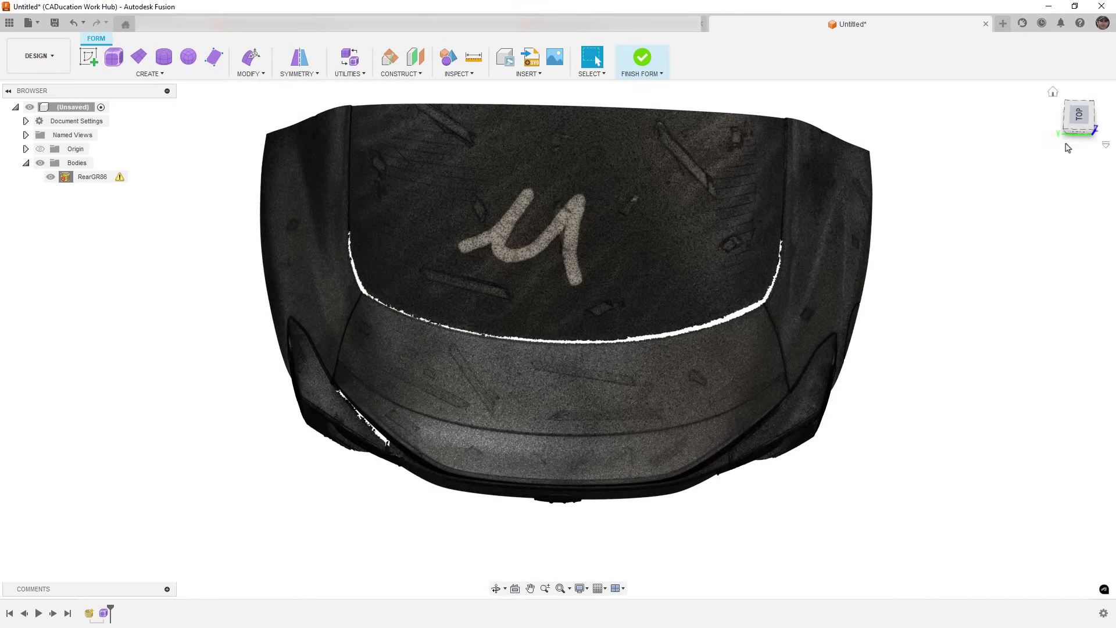
pyautogui.click(1079, 116)
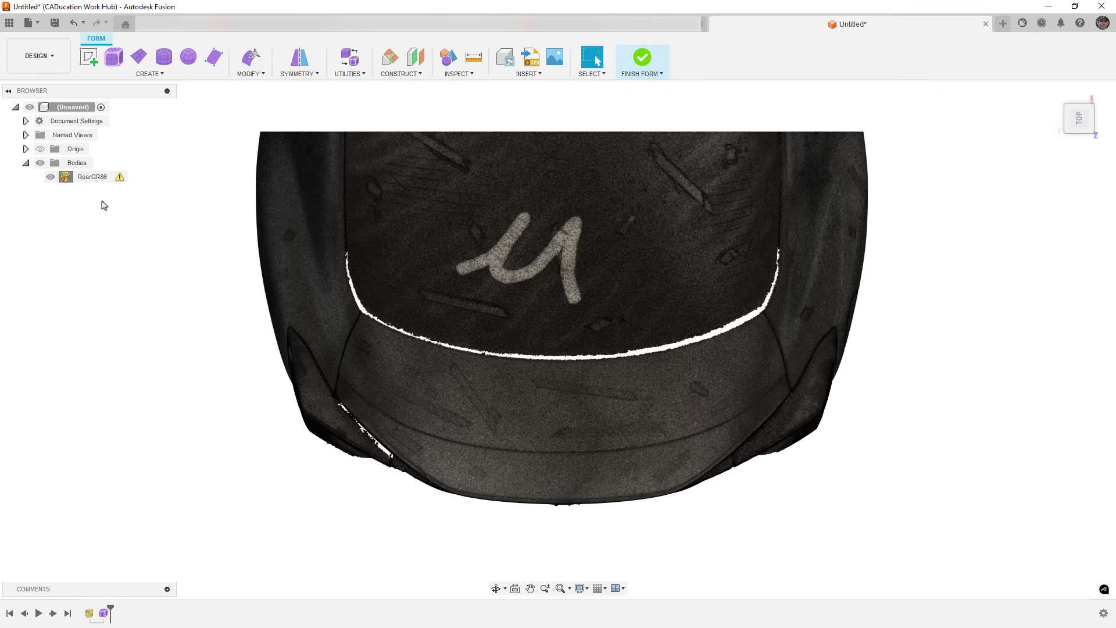
pyautogui.rightClick(76, 178)
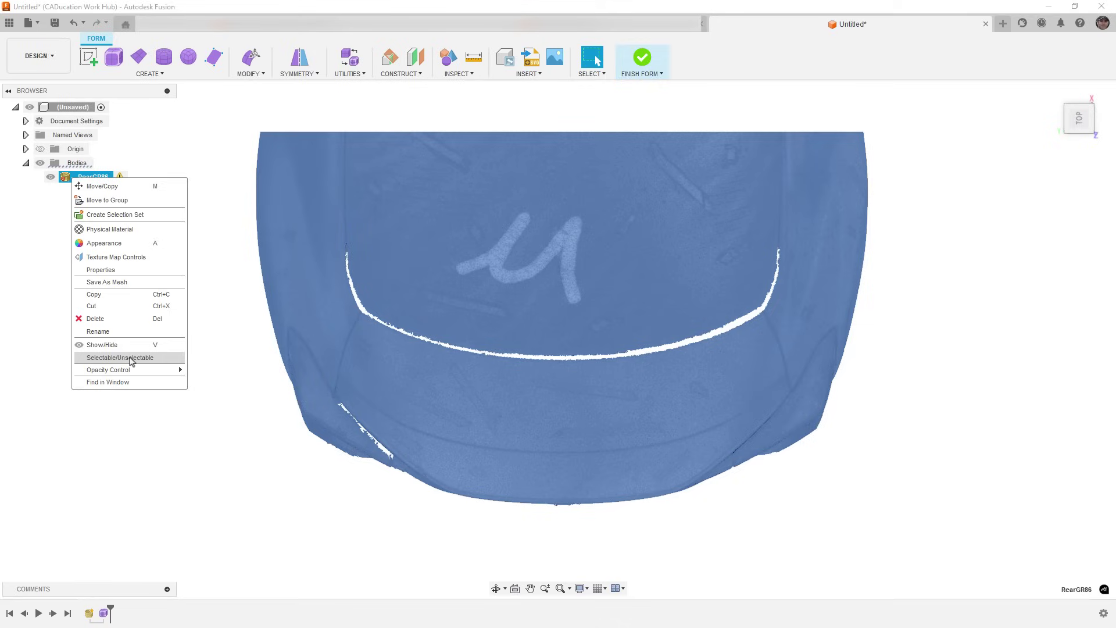
pyautogui.moveTo(133, 372)
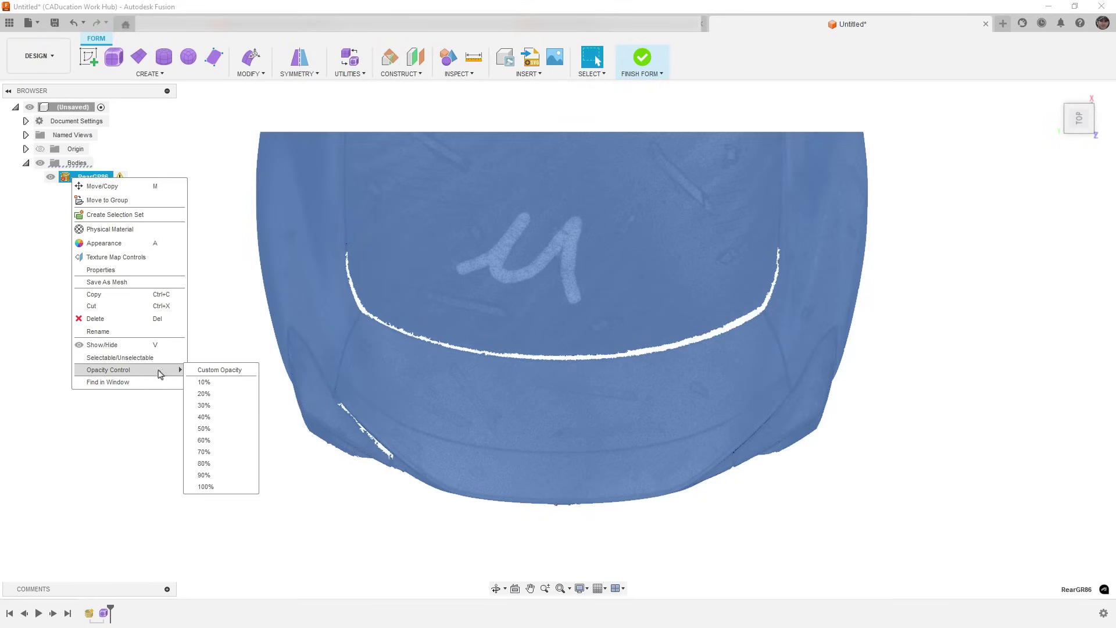
pyautogui.click(215, 430)
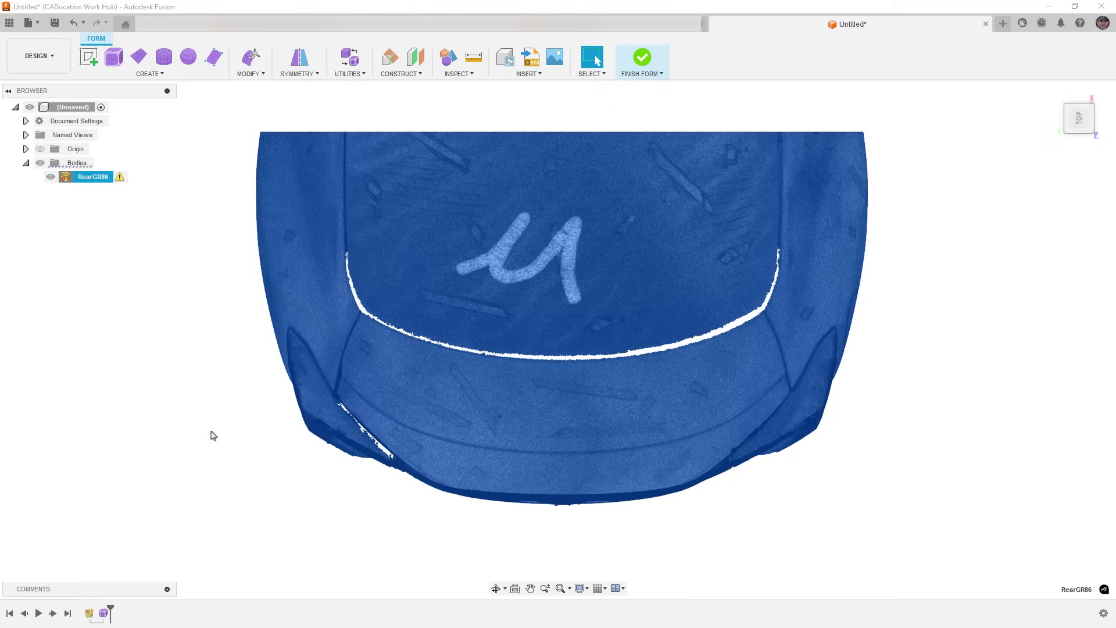
pyautogui.click(218, 434)
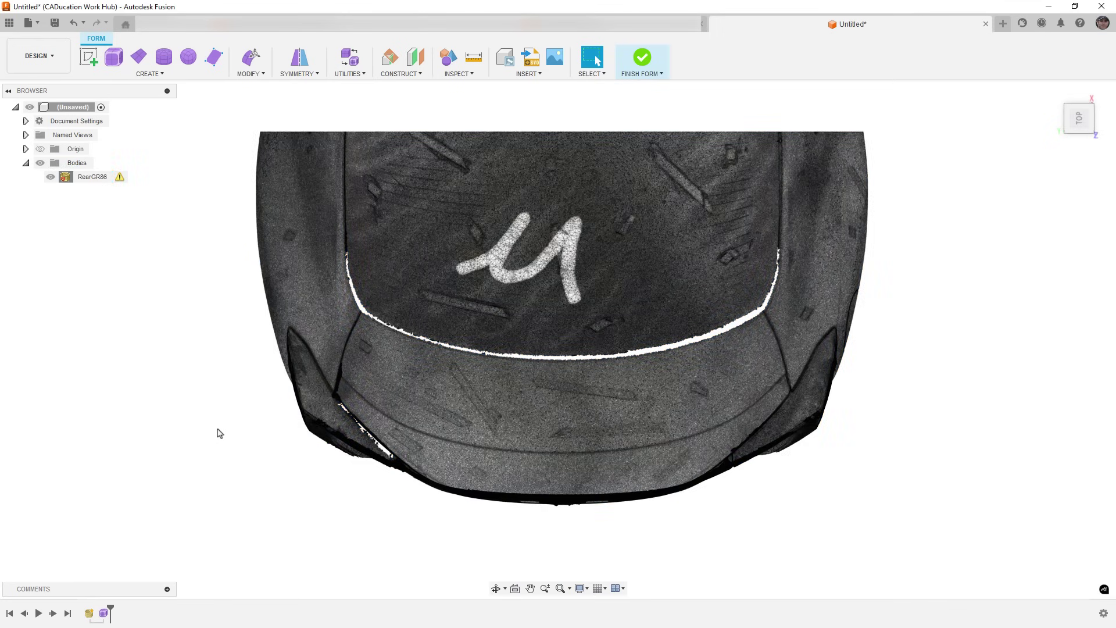
# Step: Enable object snap for the Face tool and create a four-sided face on the scan at the left end of the trunk lid
pyautogui.click(214, 58)
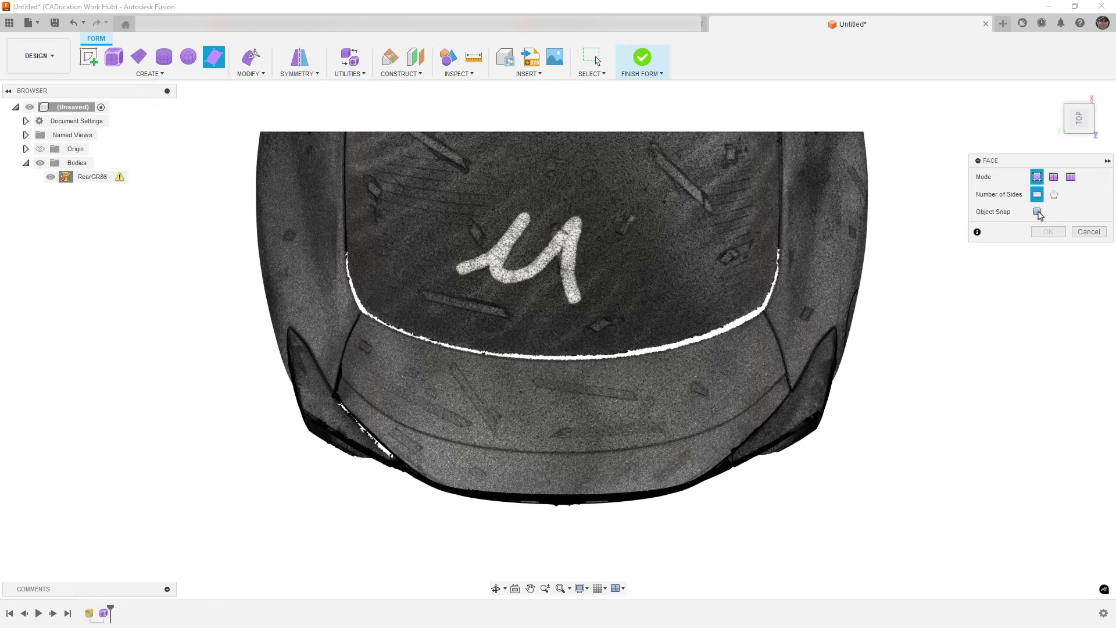
pyautogui.click(1037, 212)
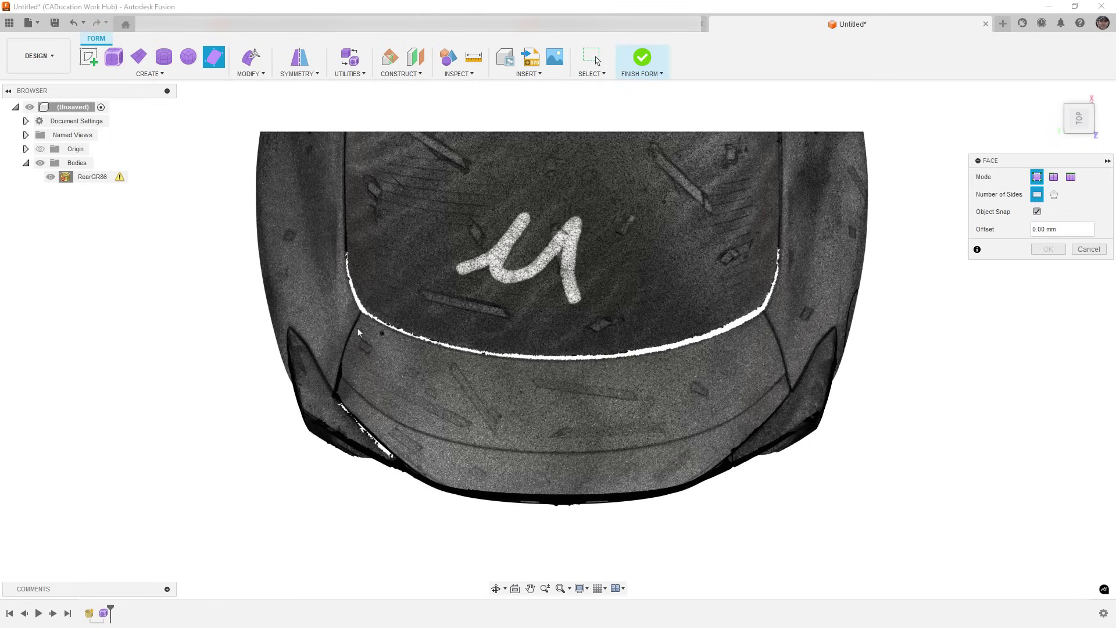
pyautogui.click(347, 385)
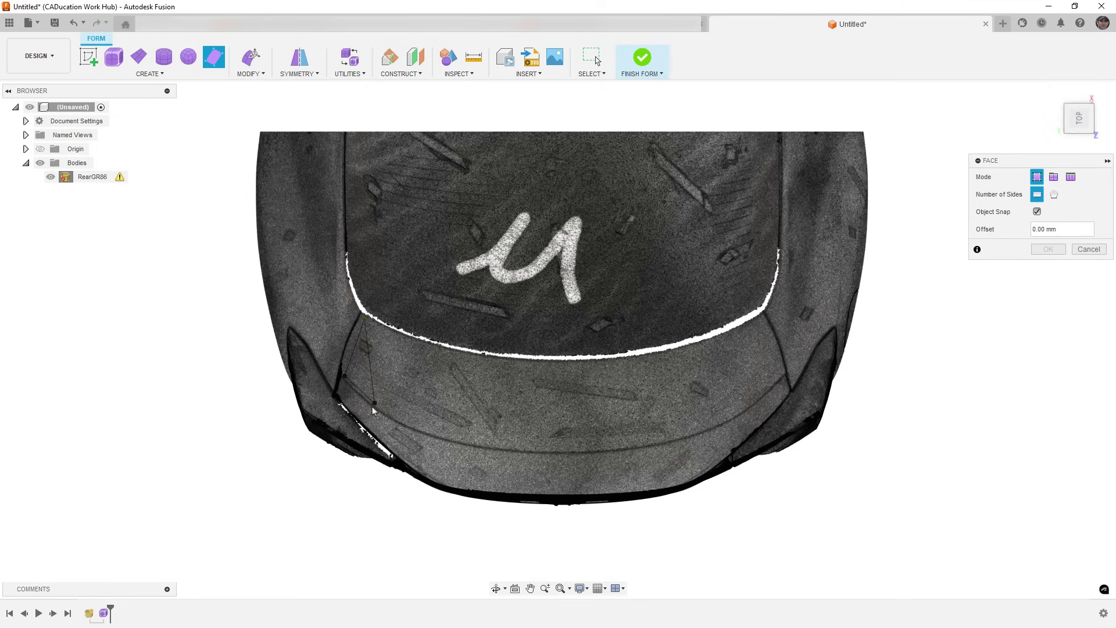
pyautogui.click(400, 340)
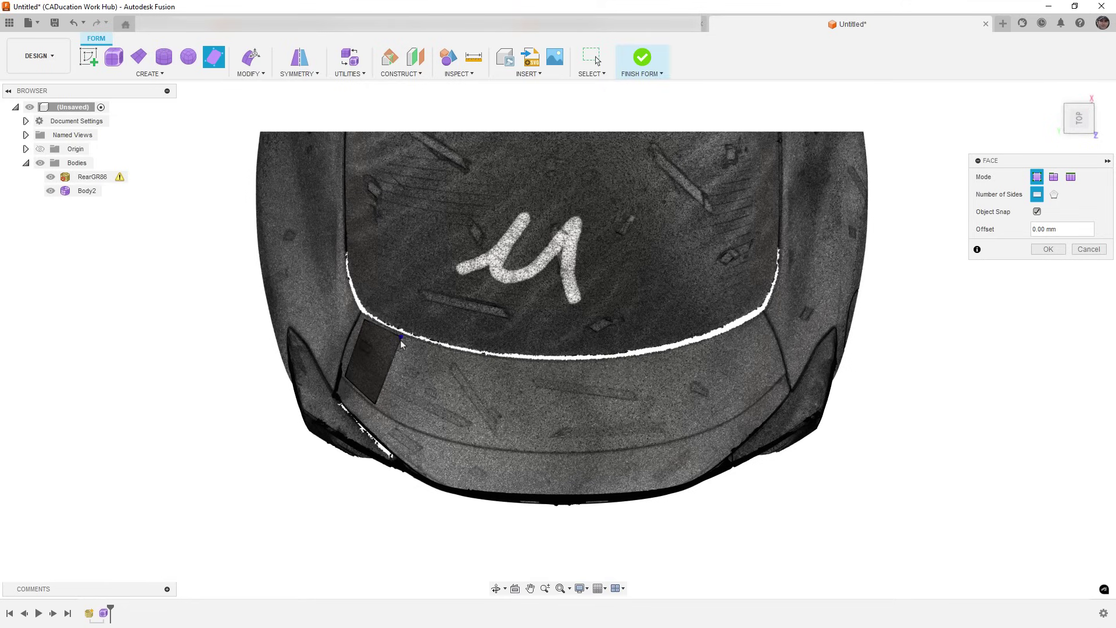
# Step: Add two adjoining four-sided faces along the trunk lid, starting from the first face's inner edge
pyautogui.click(373, 405)
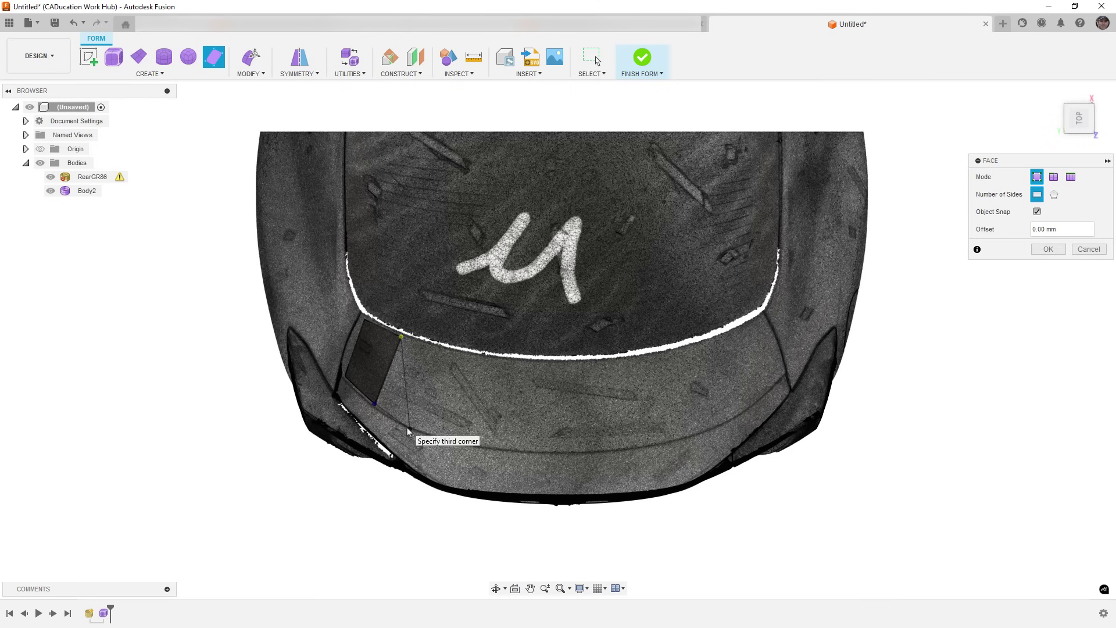
pyautogui.scroll(3, 409, 431)
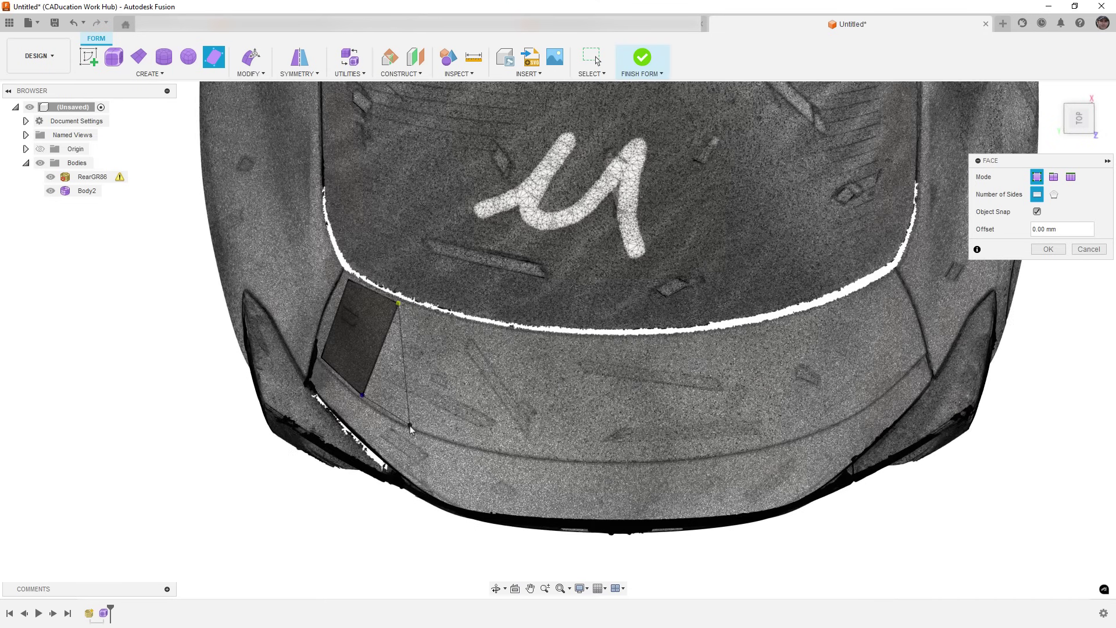
pyautogui.click(410, 426)
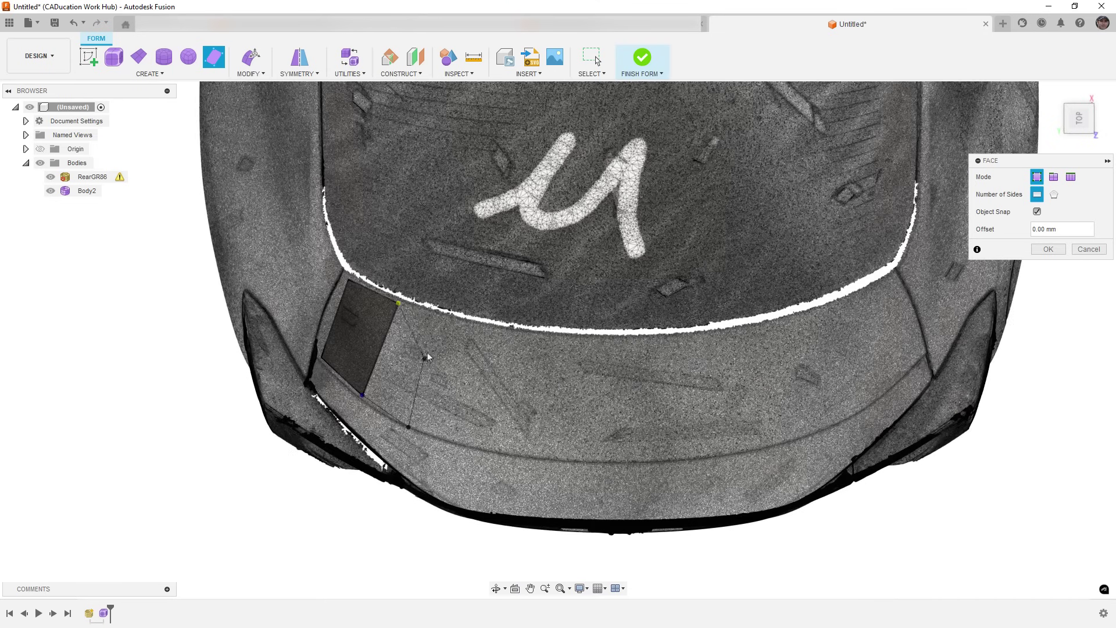
pyautogui.click(441, 321)
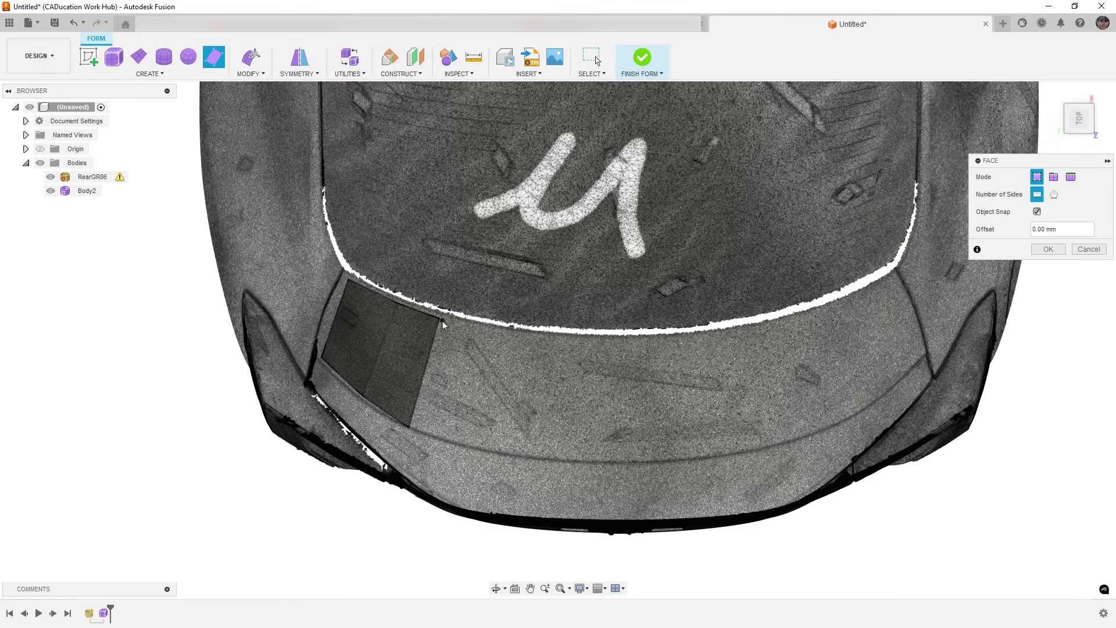
pyautogui.click(439, 318)
pyautogui.click(409, 427)
pyautogui.click(465, 445)
pyautogui.click(489, 333)
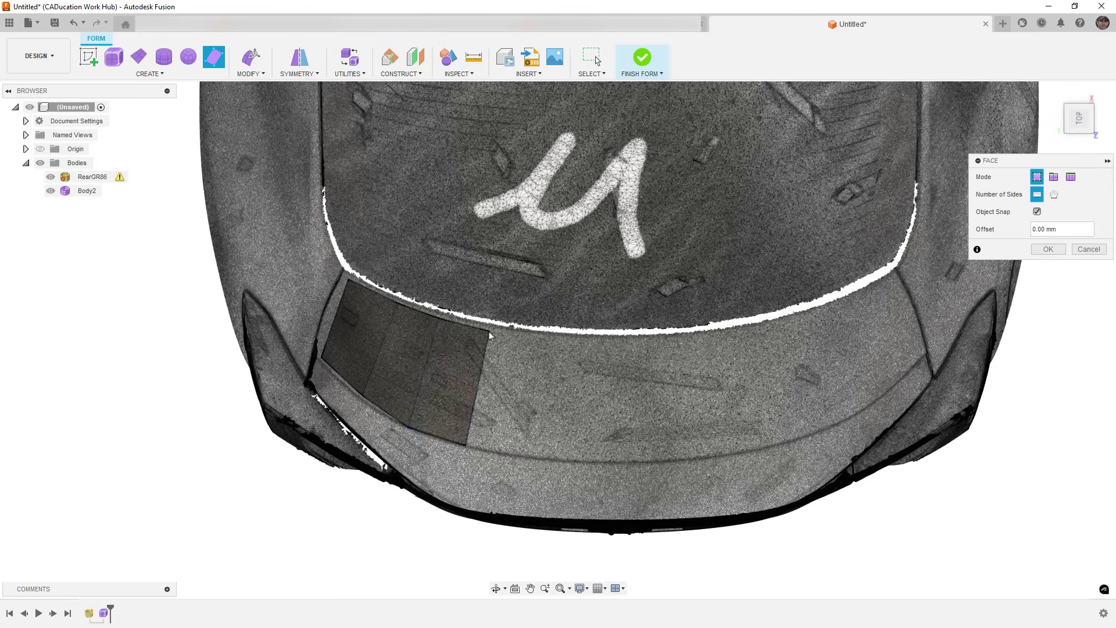
# Step: Extend the strip with two more adjoining faces up to just short of the car's centre and finish the Face command
pyautogui.click(490, 332)
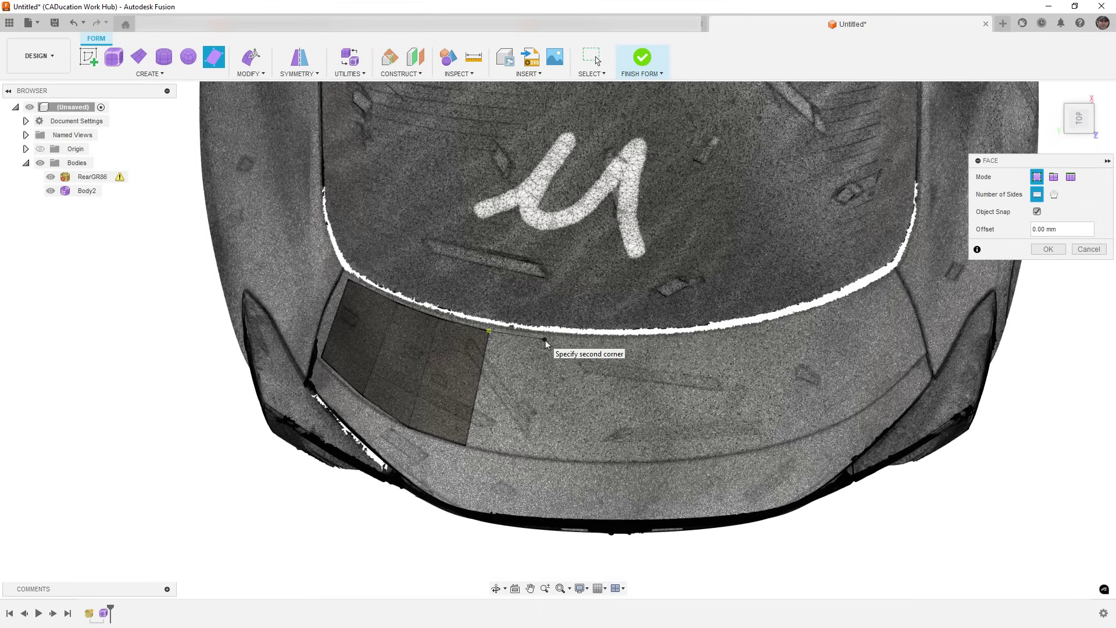
pyautogui.click(547, 337)
pyautogui.click(537, 415)
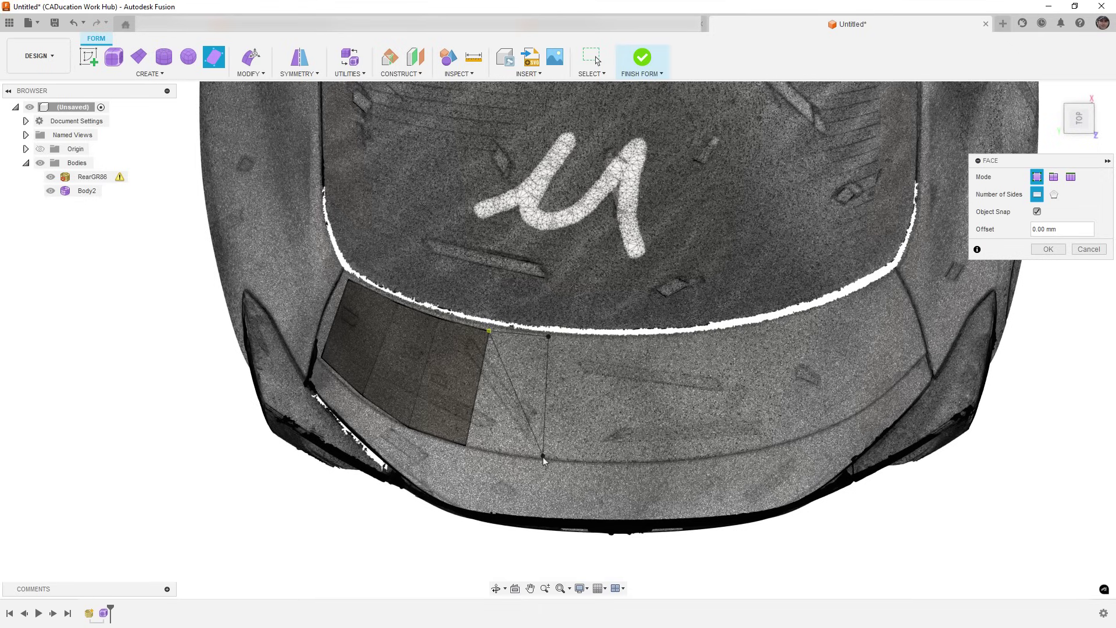
pyautogui.click(542, 457)
pyautogui.click(465, 446)
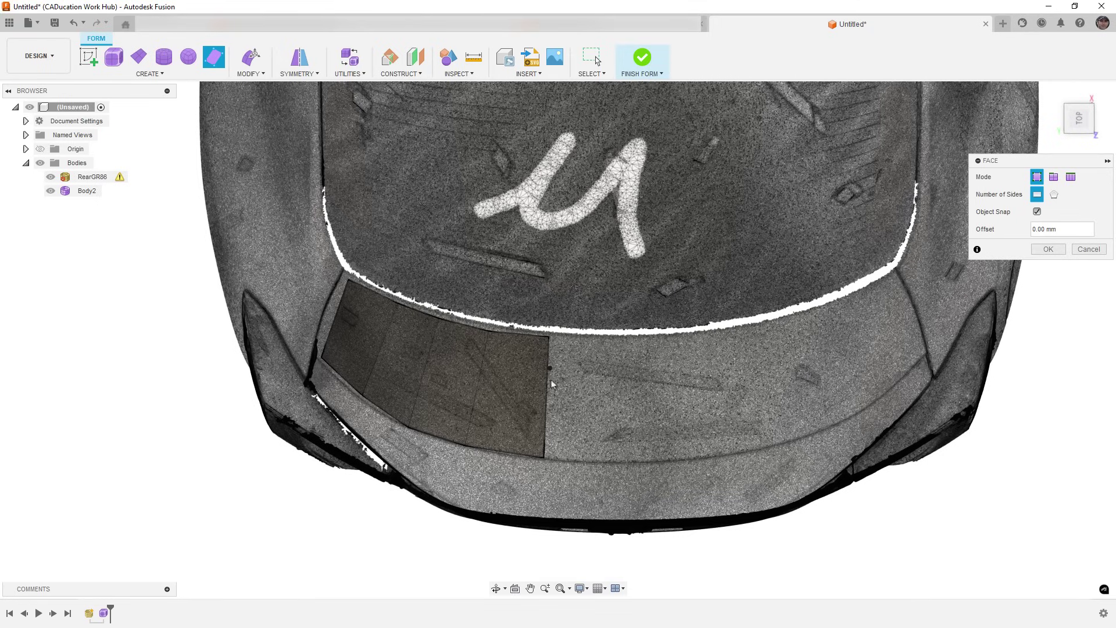
pyautogui.click(549, 338)
pyautogui.click(586, 343)
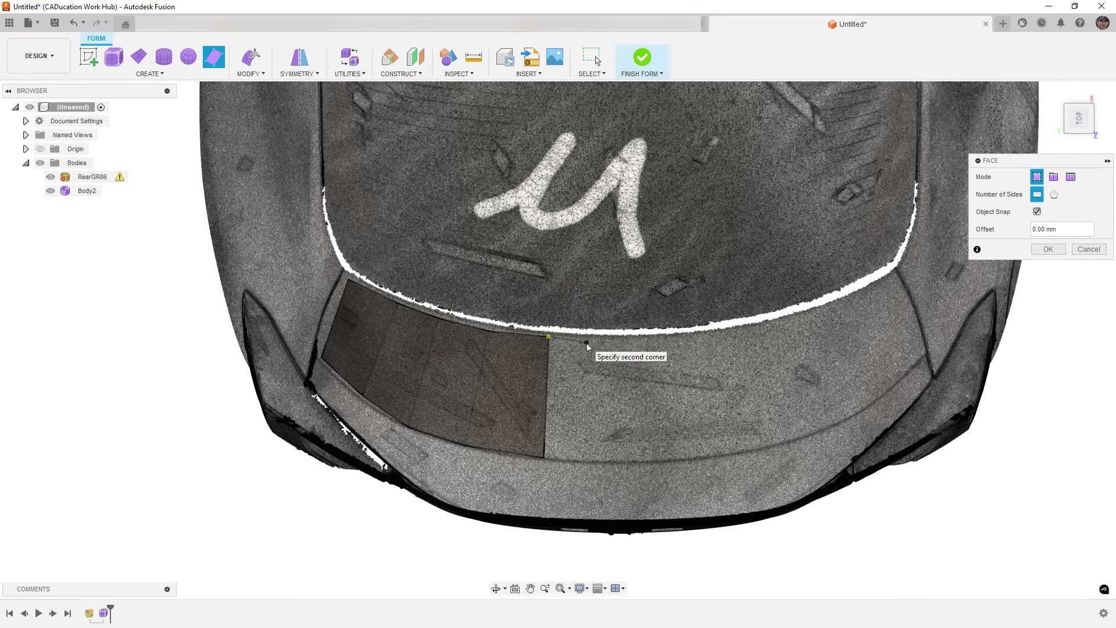
pyautogui.click(589, 460)
pyautogui.click(544, 460)
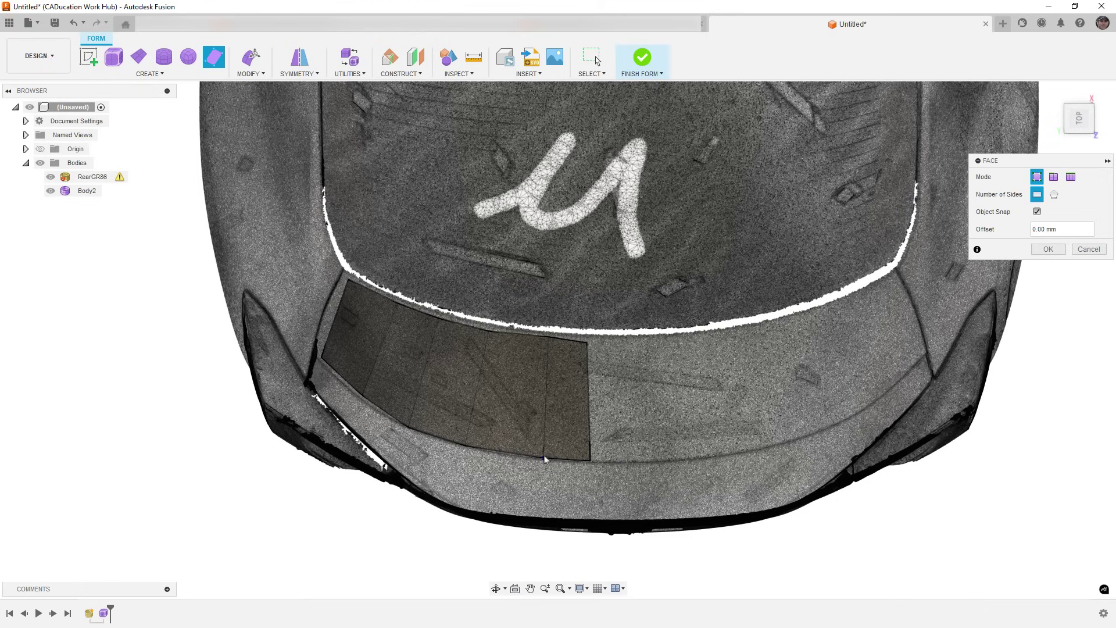
pyautogui.click(1047, 249)
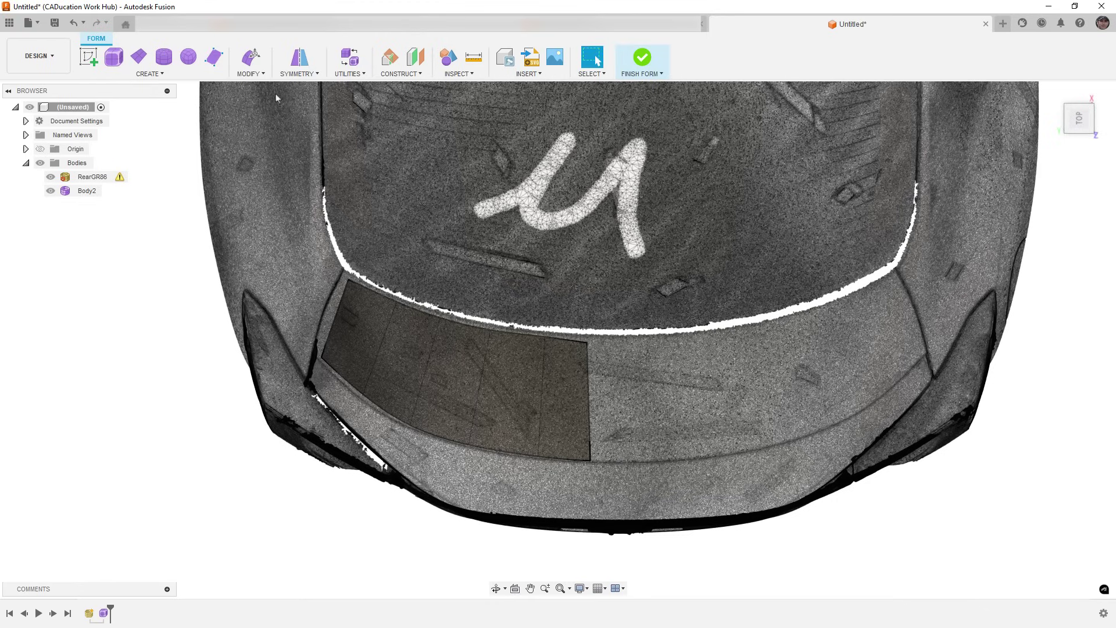
# Step: Mirror-duplicate the face strip across the origin XZ plane, with welding on and a 0.01 mm weld tolerance
pyautogui.click(295, 74)
pyautogui.click(319, 104)
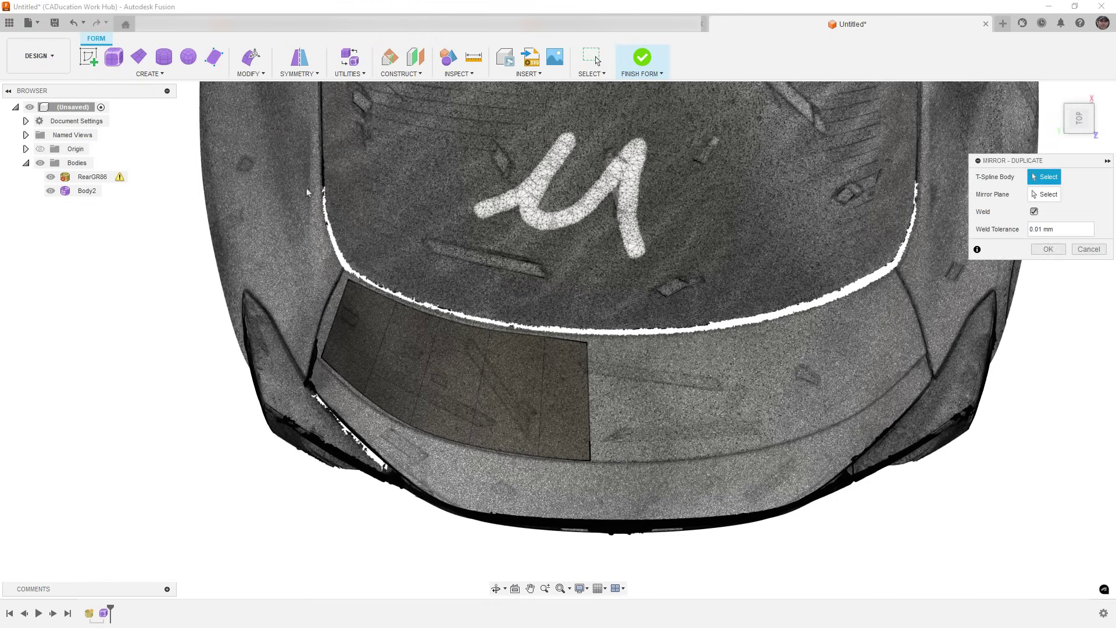
pyautogui.click(420, 382)
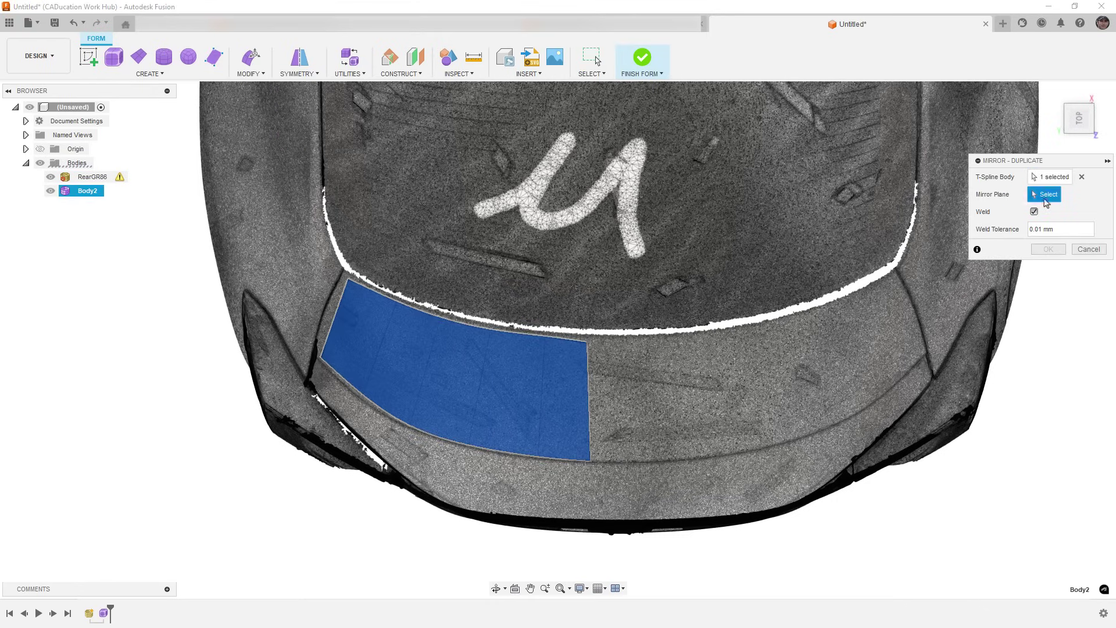
pyautogui.scroll(-3, 659, 417)
pyautogui.keyDown('shift'); pyautogui.moveTo(659, 418); pyautogui.dragTo(575, 326, button='middle'); pyautogui.keyUp('shift')
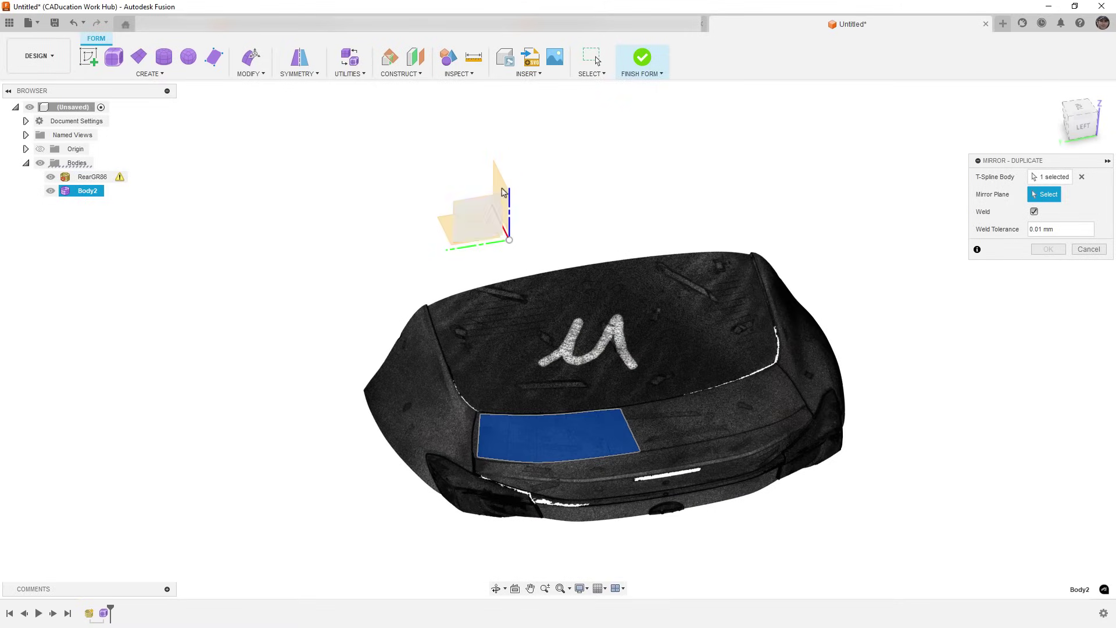
pyautogui.click(509, 207)
pyautogui.keyDown('shift'); pyautogui.moveTo(511, 207); pyautogui.dragTo(552, 256, button='middle'); pyautogui.keyUp('shift')
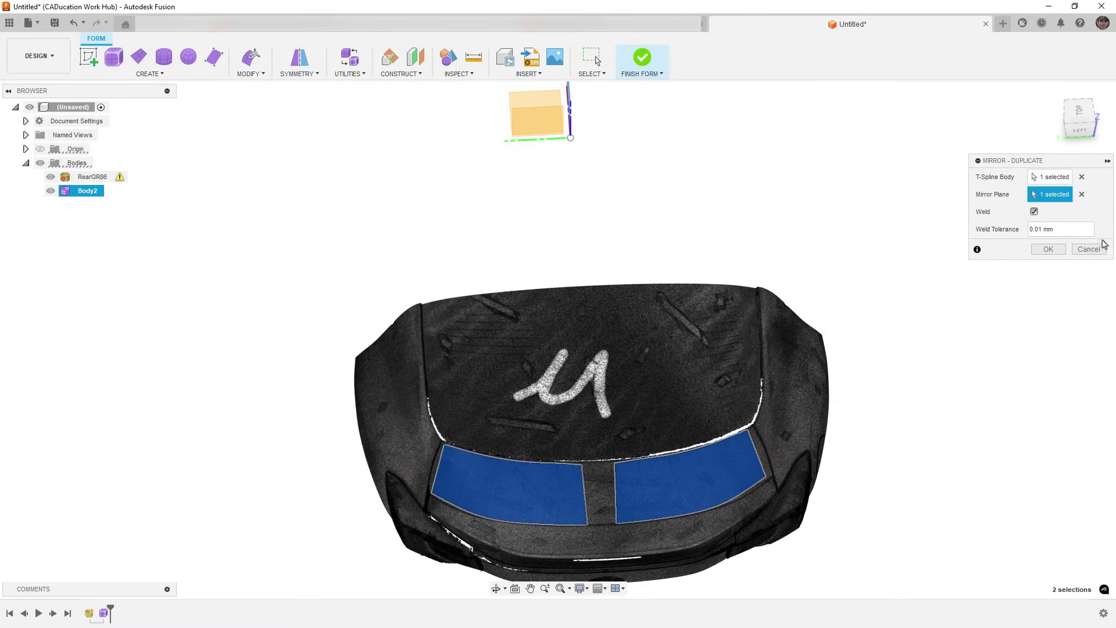
pyautogui.click(1048, 250)
# Step: With the scan mesh hidden, merge the facing centre edges of the two strip halves, and show the mesh again
pyautogui.click(1080, 110)
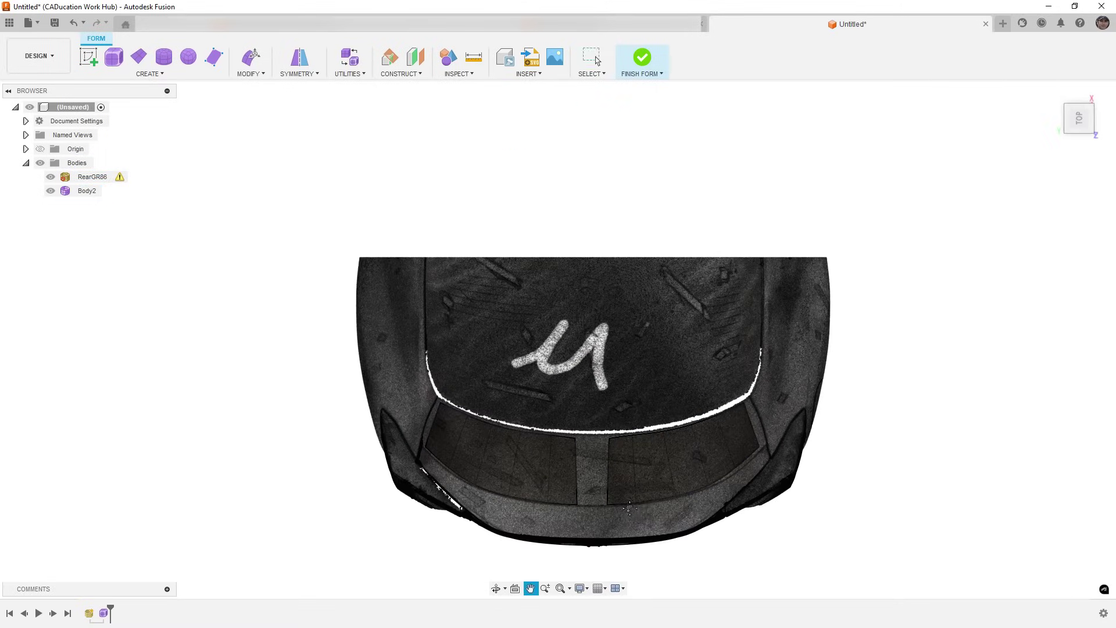
pyautogui.scroll(3, 609, 436)
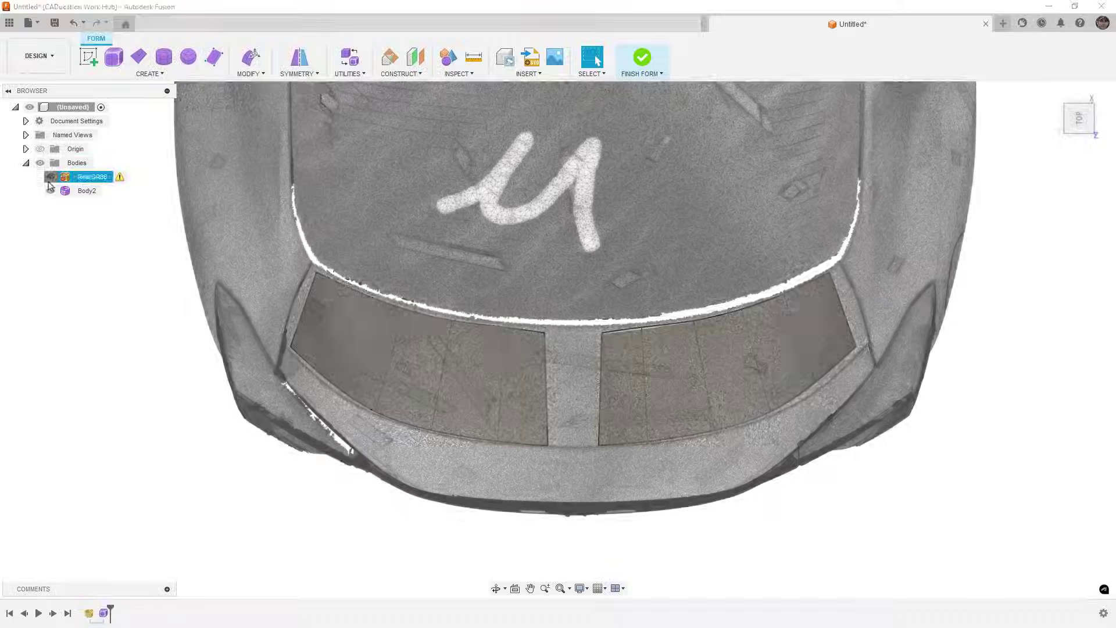
pyautogui.click(51, 177)
pyautogui.click(251, 73)
pyautogui.click(261, 144)
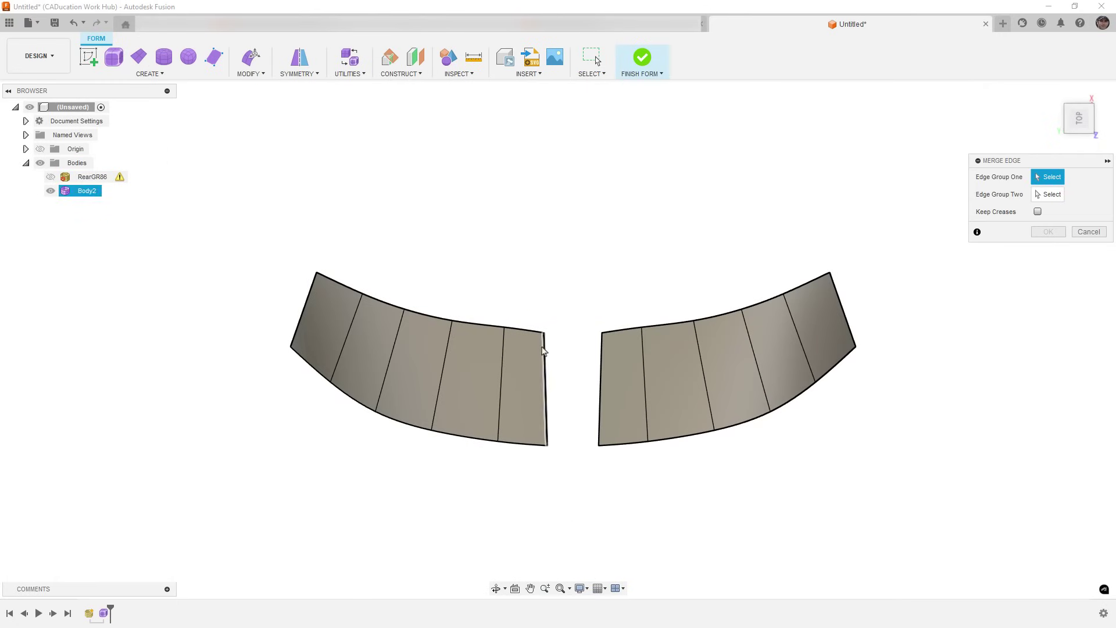
pyautogui.click(545, 349)
pyautogui.click(1049, 194)
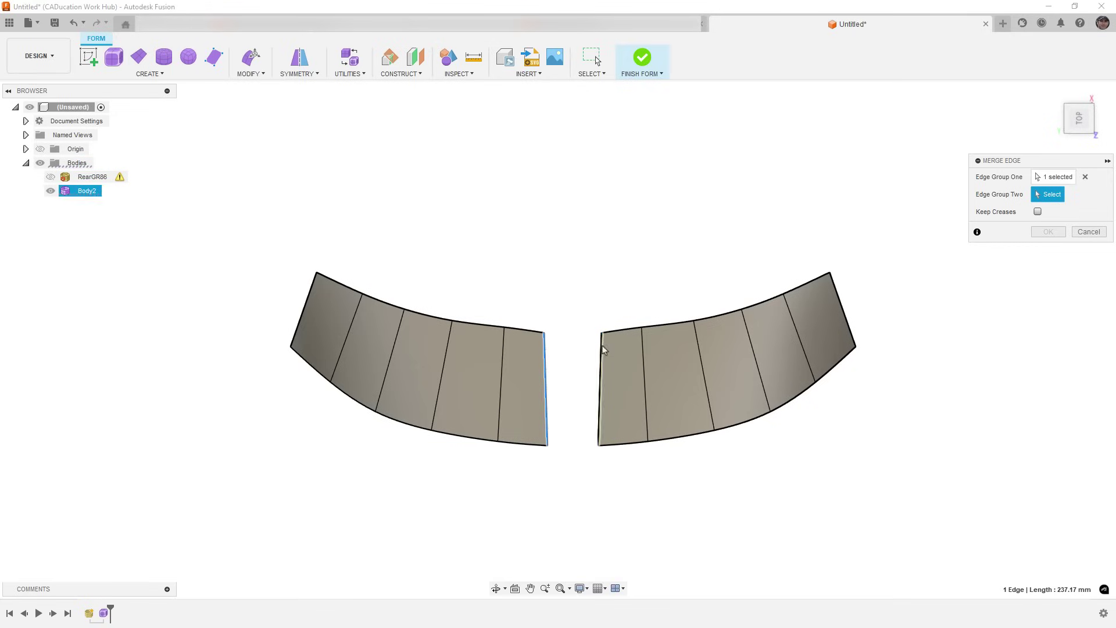
pyautogui.click(601, 384)
pyautogui.click(1040, 233)
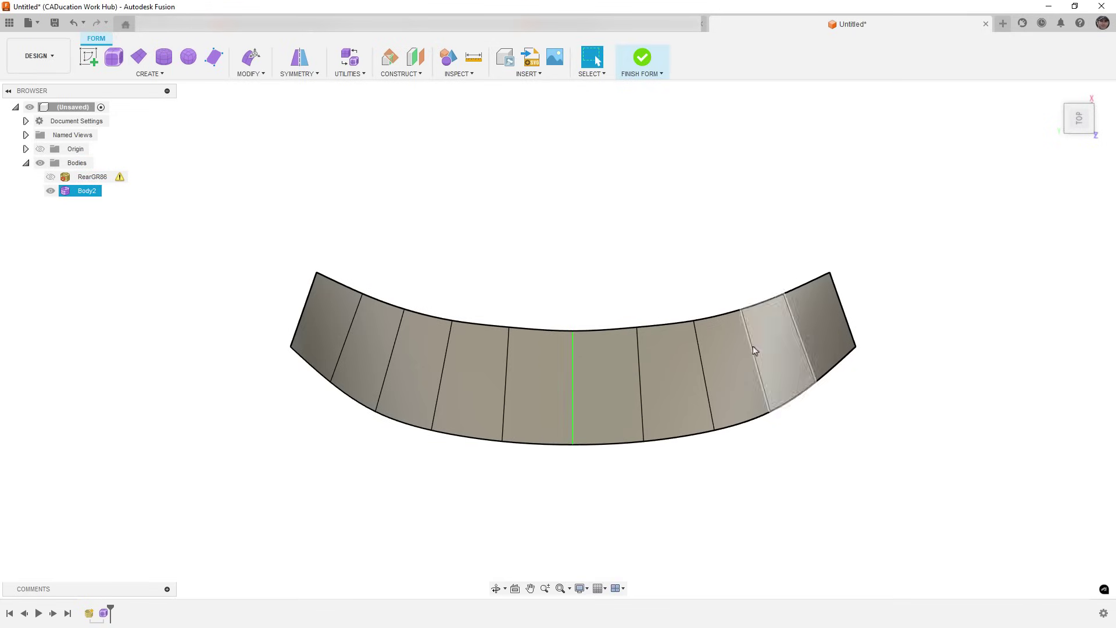
pyautogui.click(50, 176)
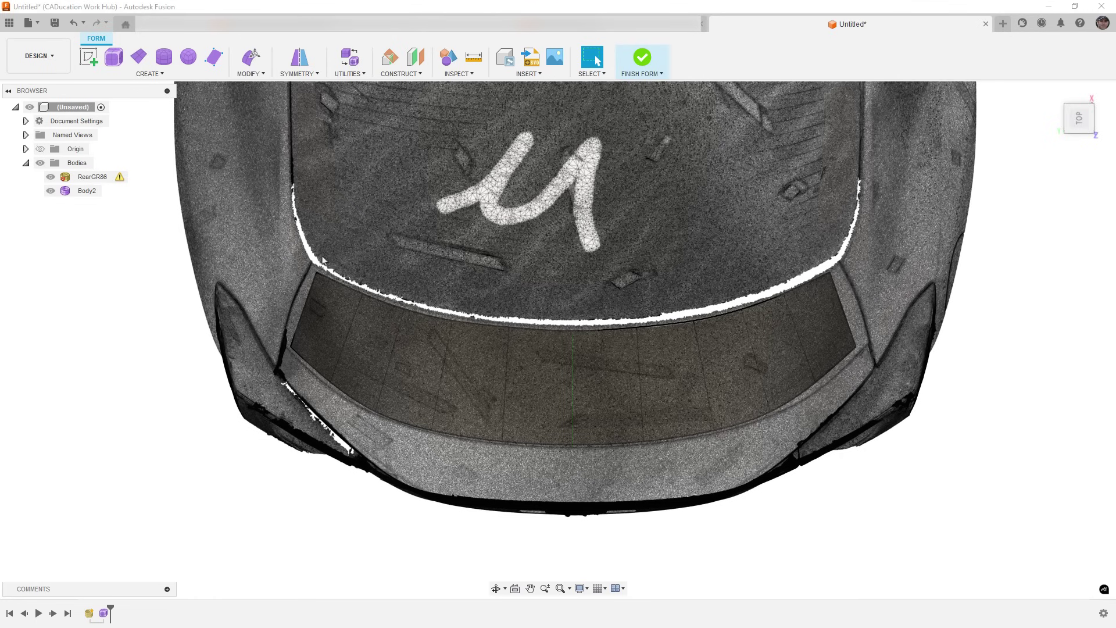
# Step: In Edit Form with Object Snap on, move the strip's outer rear corner vertex about -2.5 mm in X and 3 mm in Y toward the lid's crease
pyautogui.scroll(1, 514, 378)
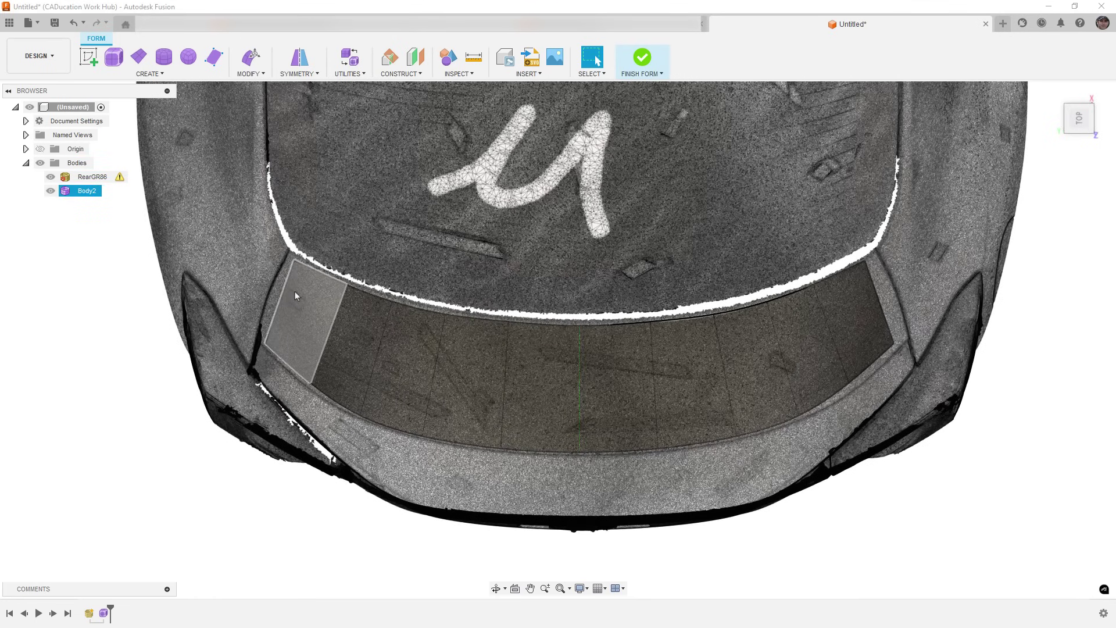
pyautogui.click(298, 390)
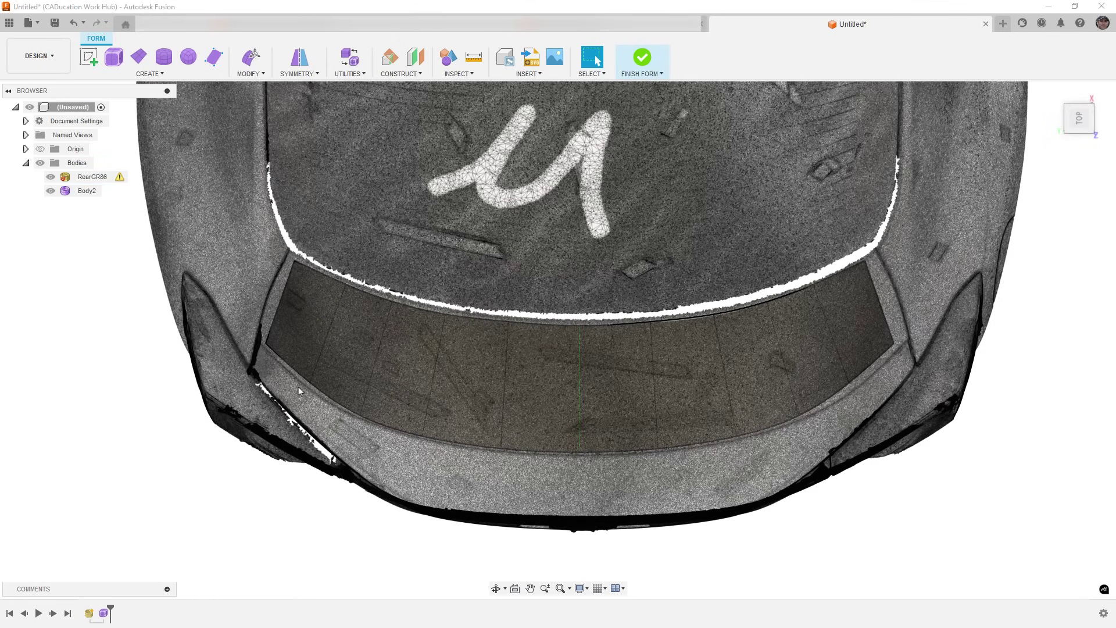
pyautogui.scroll(5, 298, 389)
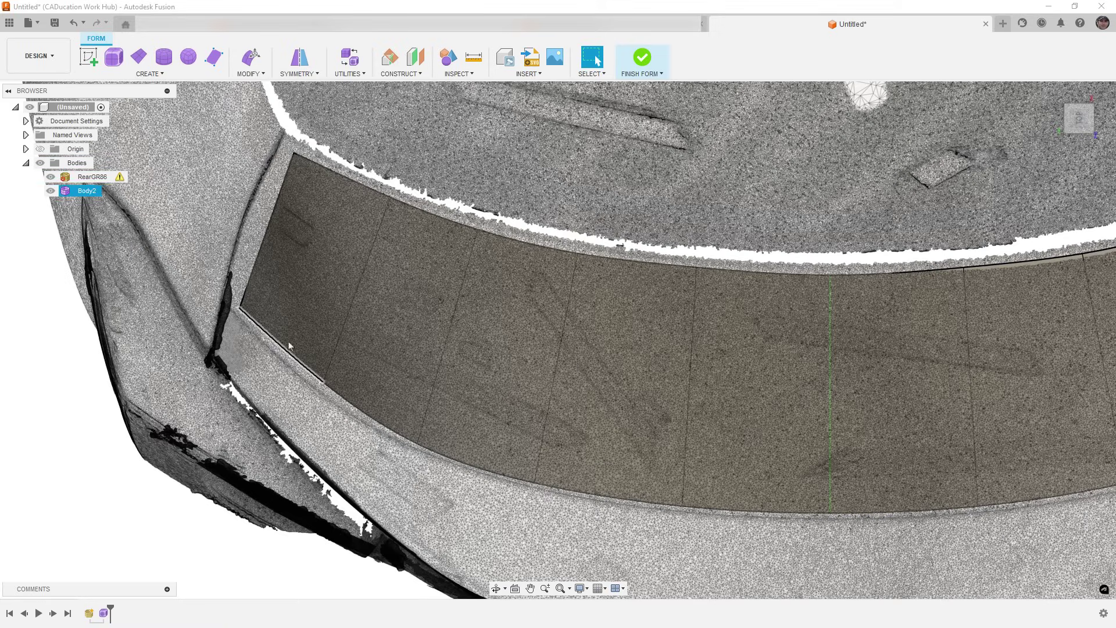
pyautogui.click(251, 57)
pyautogui.scroll(2, 253, 324)
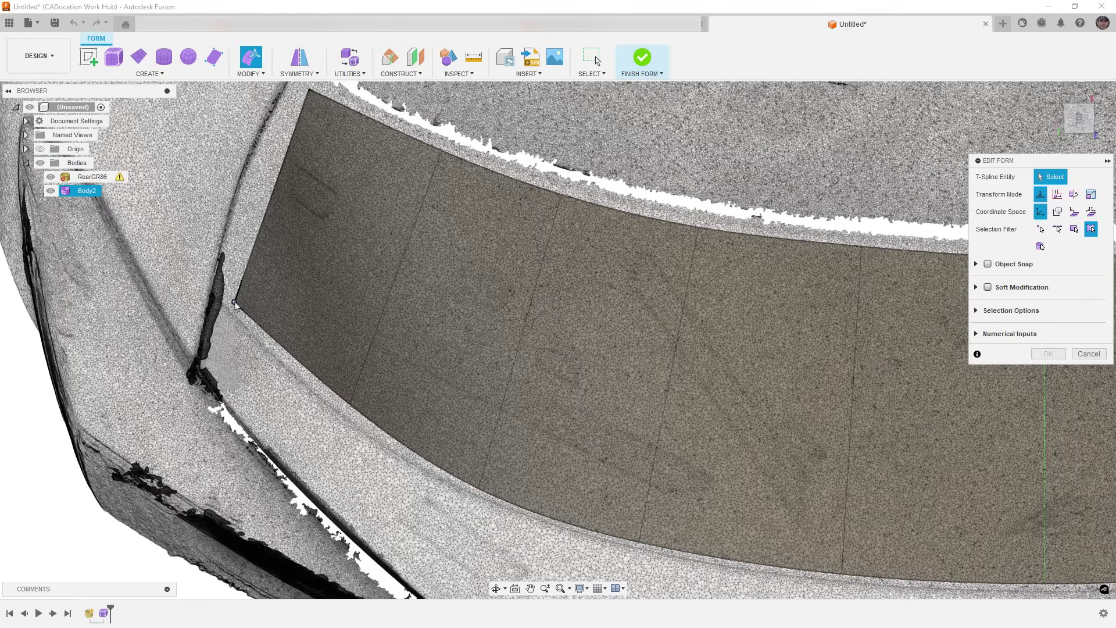
pyautogui.click(234, 303)
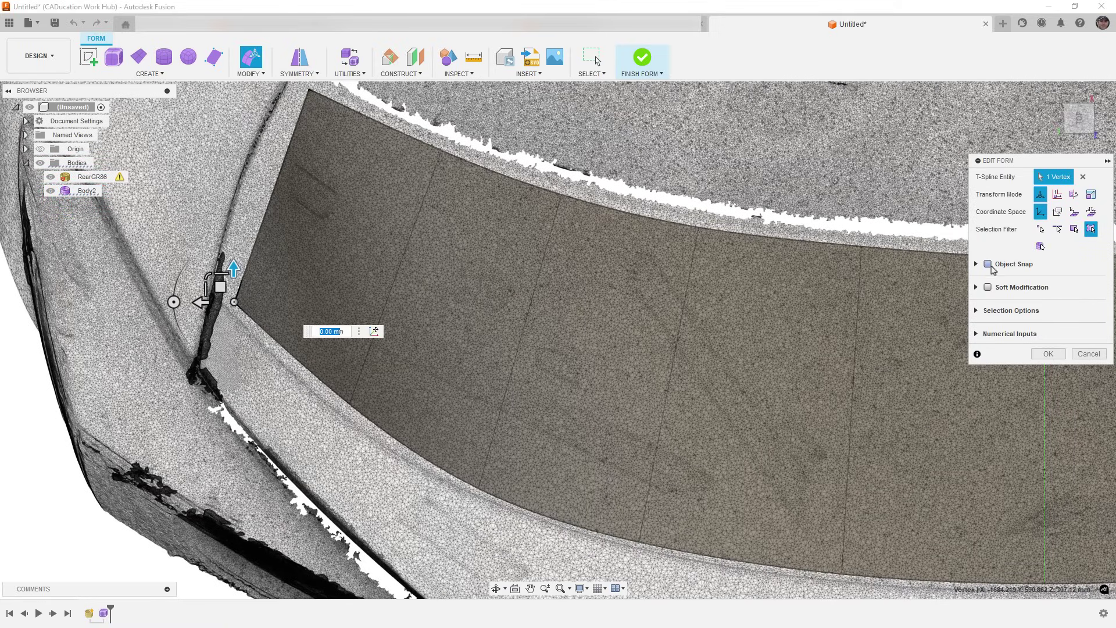
pyautogui.click(988, 264)
pyautogui.moveTo(221, 286); pyautogui.dragTo(217, 294)
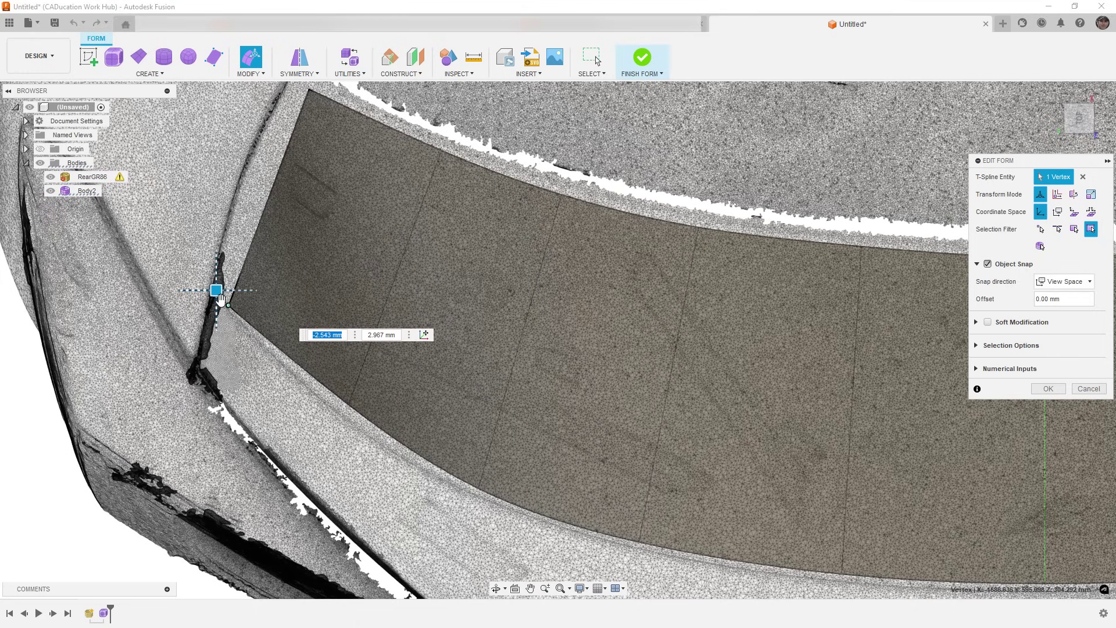
# Step: Shift the next three vertices along the strip's rear edge slightly rearward to follow the crease on the scan mesh
pyautogui.click(349, 409)
pyautogui.moveTo(334, 389); pyautogui.dragTo(332, 401)
pyautogui.click(463, 474)
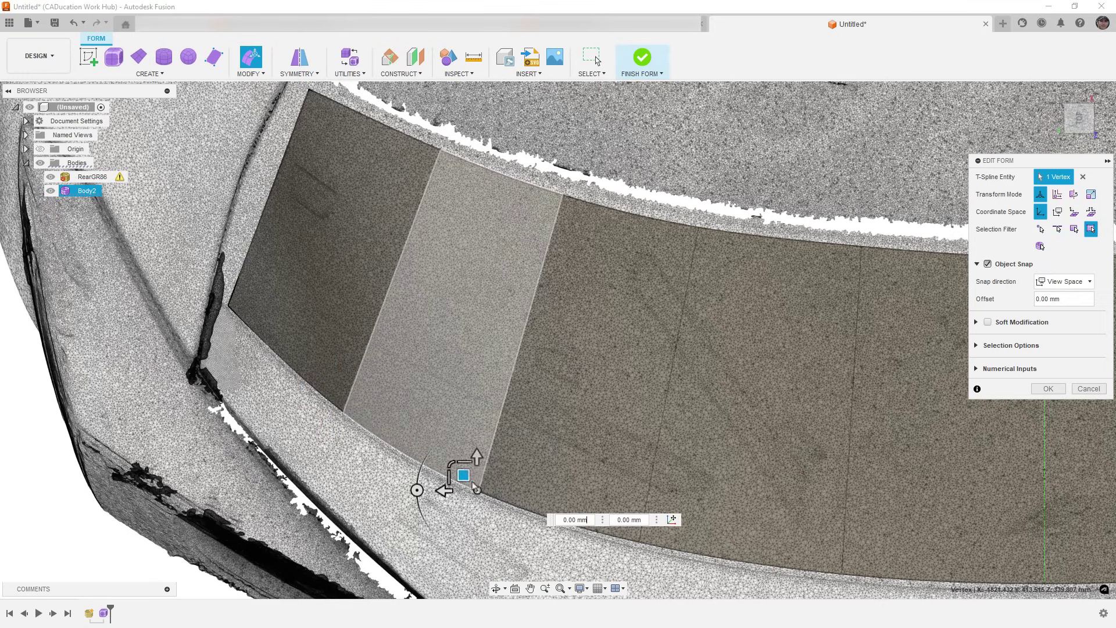
pyautogui.moveTo(463, 474); pyautogui.dragTo(463, 478)
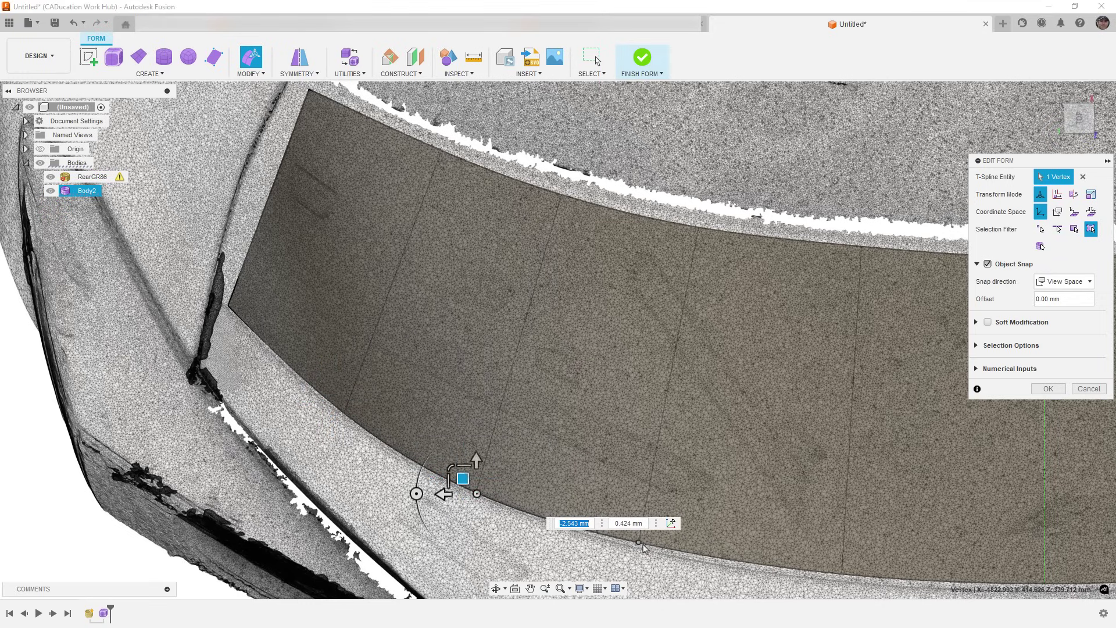
pyautogui.click(639, 543)
pyautogui.moveTo(705, 485); pyautogui.dragTo(630, 386, button='middle')
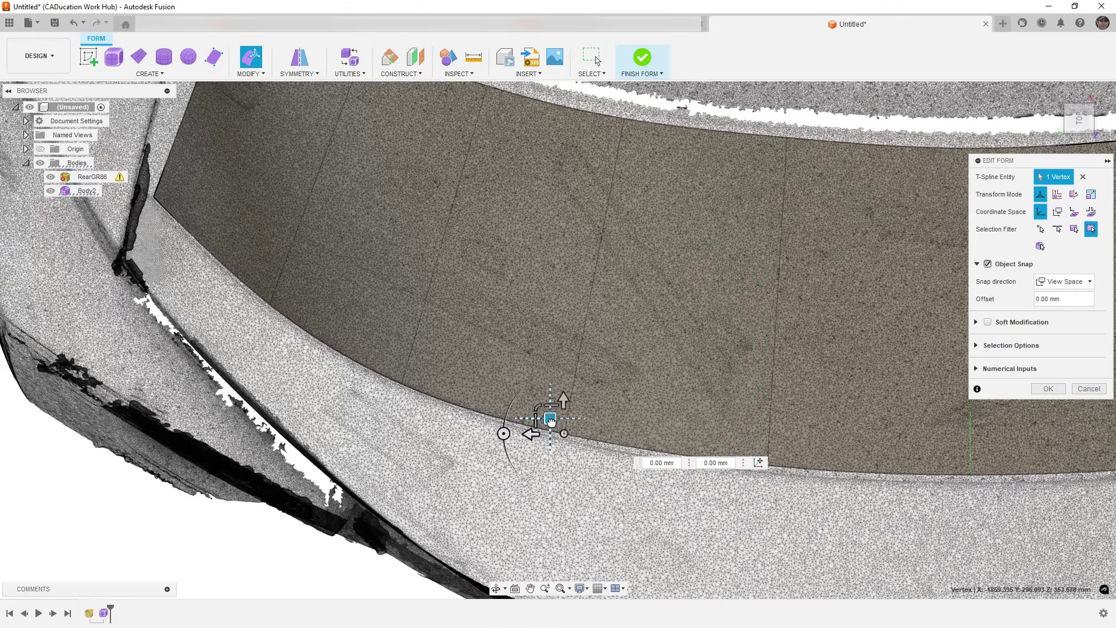
pyautogui.moveTo(550, 421); pyautogui.dragTo(550, 424)
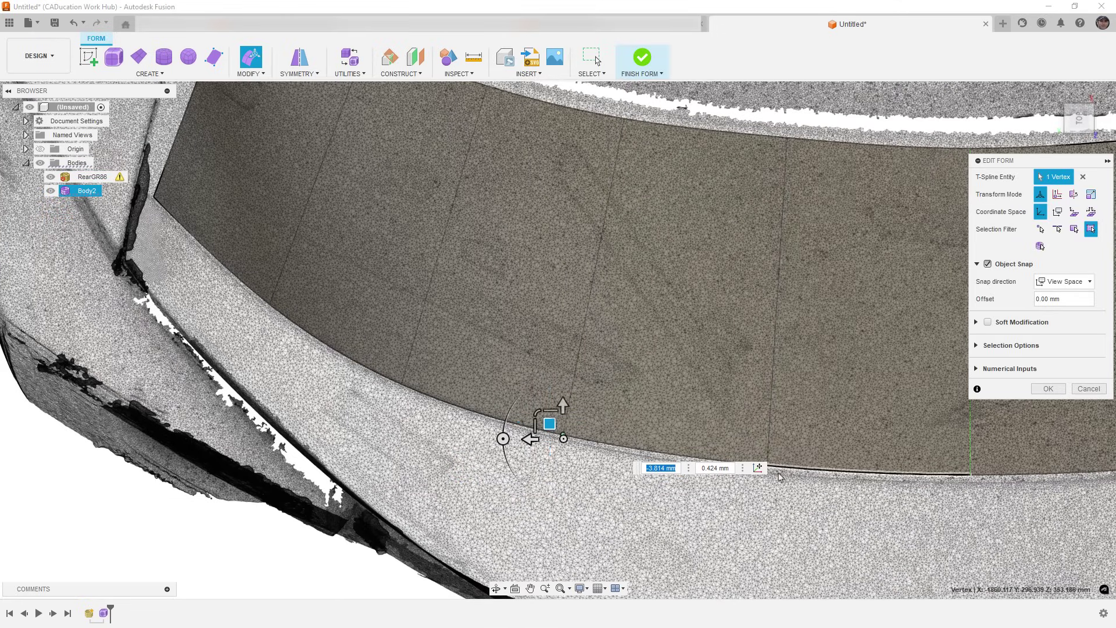
# Step: Shift the rear-edge vertex beside the centreline and the centreline vertex rearward to the crease, the centreline one about -5.6 mm in X
pyautogui.moveTo(779, 476); pyautogui.dragTo(650, 413, button='middle')
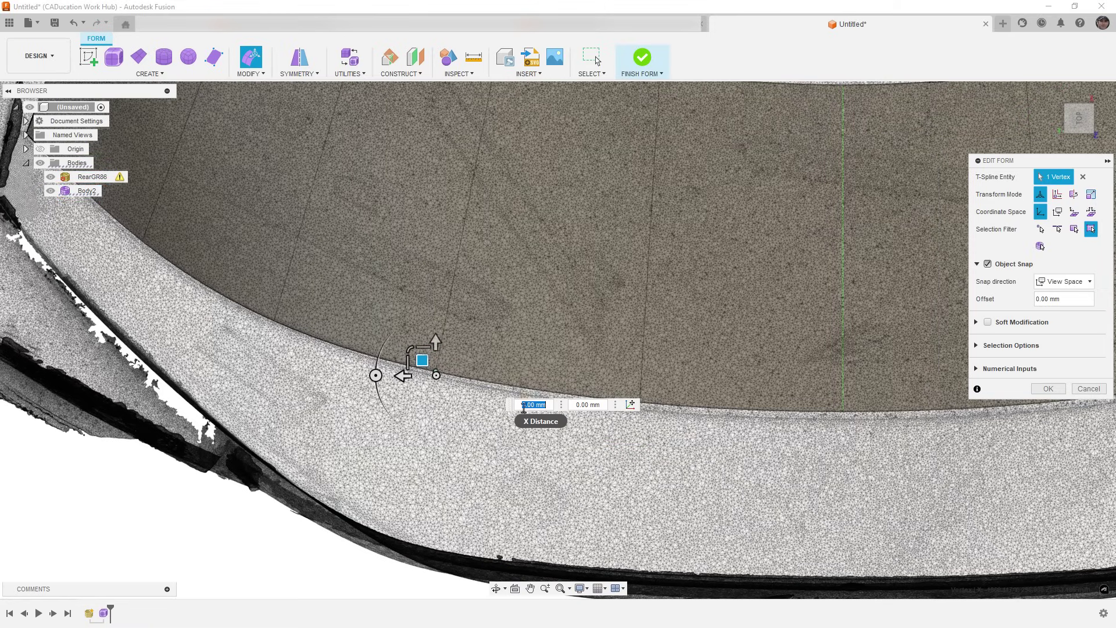
pyautogui.click(639, 400)
pyautogui.moveTo(633, 388); pyautogui.dragTo(633, 396)
pyautogui.moveTo(800, 483); pyautogui.dragTo(604, 458, button='middle')
pyautogui.scroll(2, 650, 398)
pyautogui.click(646, 385)
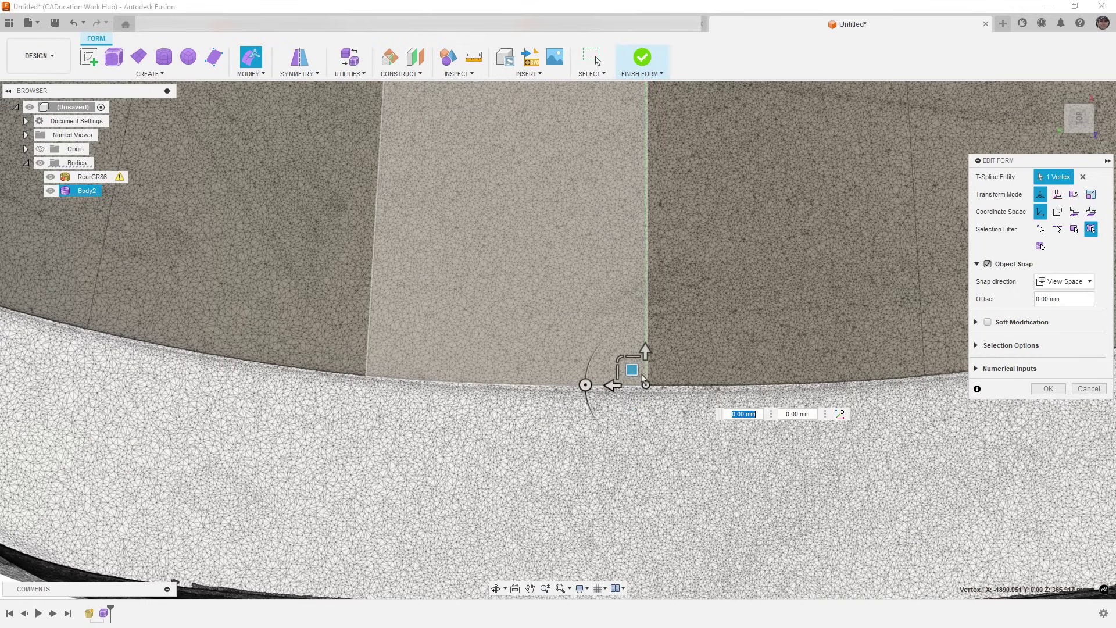
pyautogui.moveTo(631, 370); pyautogui.dragTo(631, 380)
# Step: Nudge the fourth rear-edge vertex from the outer corner about -1.3 mm in X, turn off Object Snap and finish Edit Form
pyautogui.scroll(-3, 708, 421)
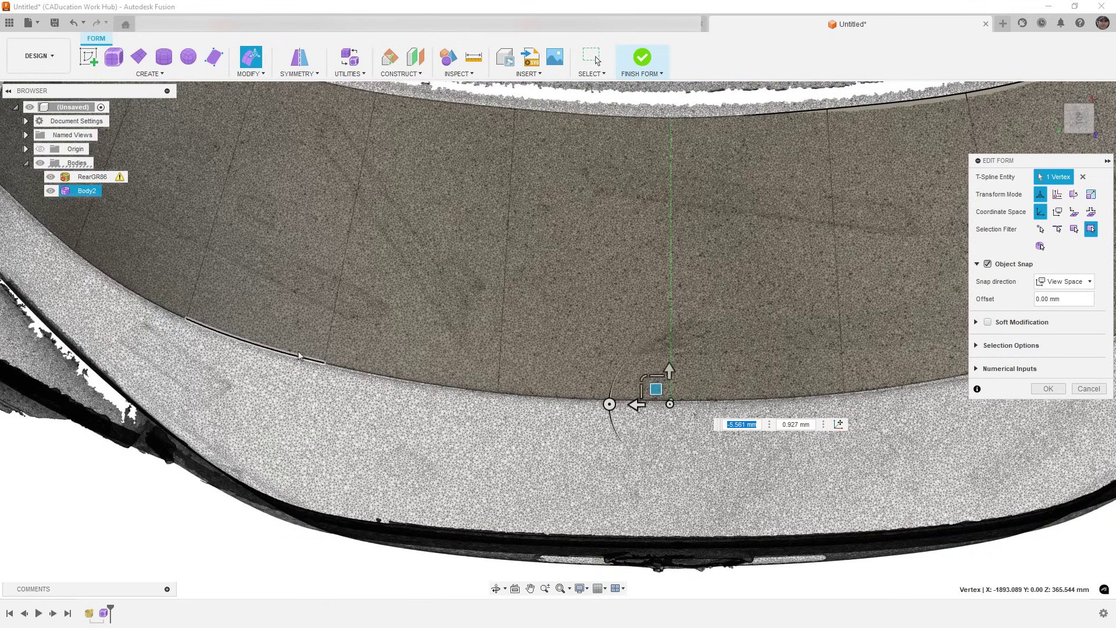
pyautogui.scroll(4, 342, 367)
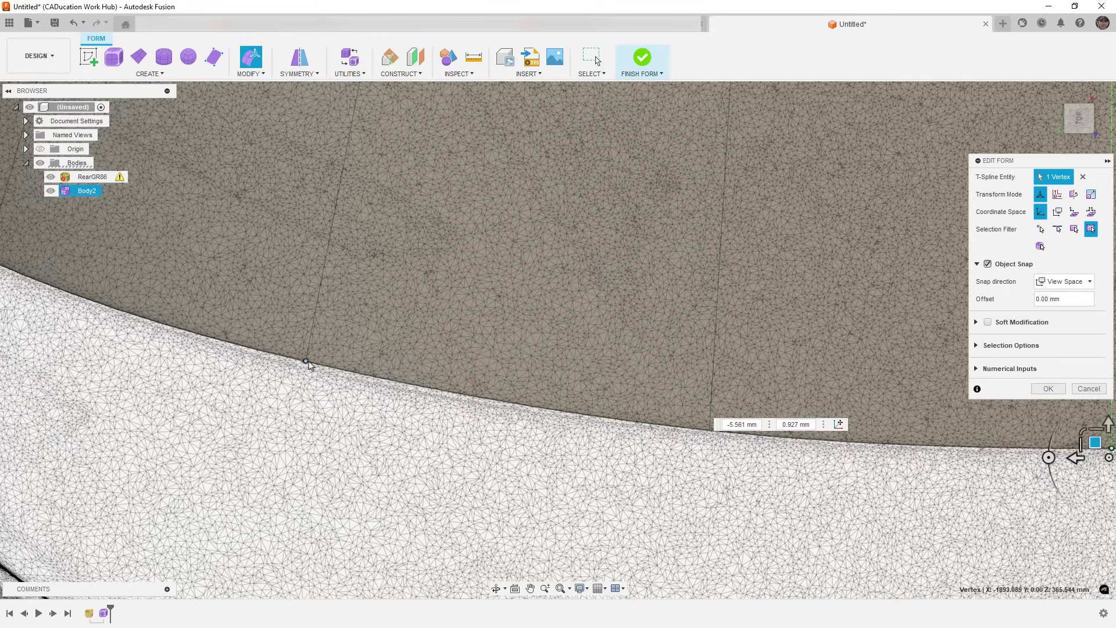
pyautogui.click(291, 347)
pyautogui.moveTo(292, 347); pyautogui.dragTo(294, 348)
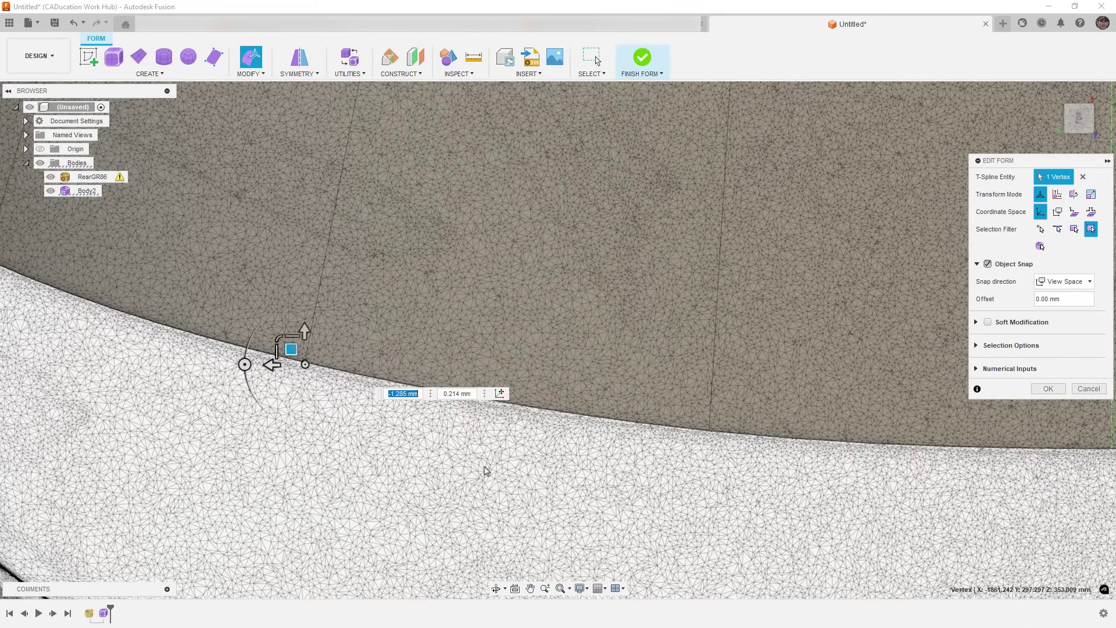
pyautogui.scroll(-2, 577, 445)
pyautogui.scroll(-3, 577, 445)
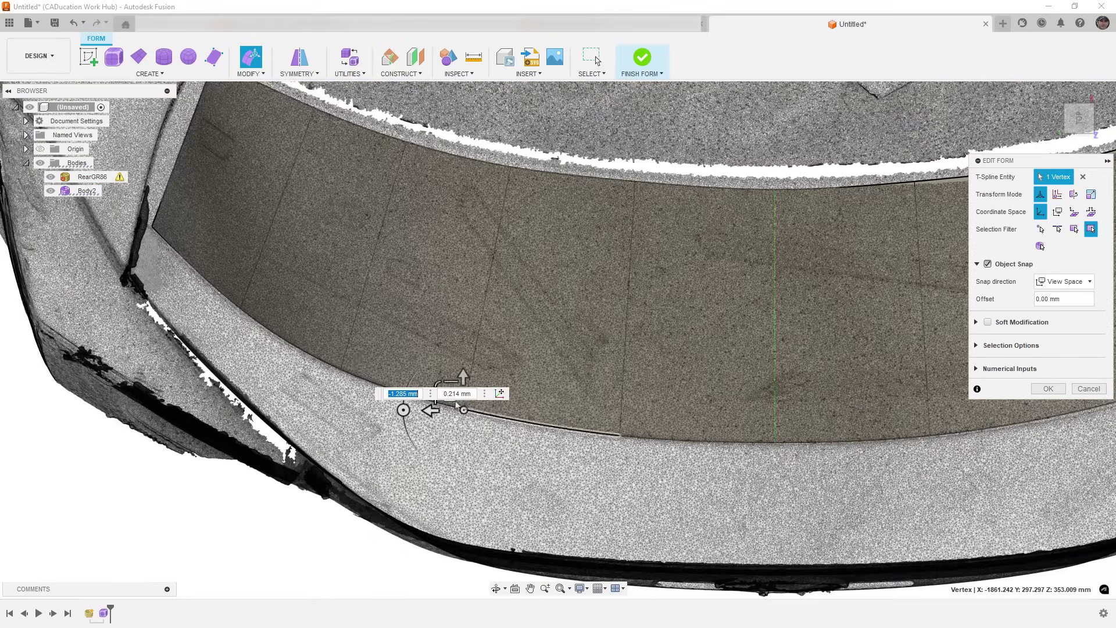
pyautogui.scroll(2, 161, 231)
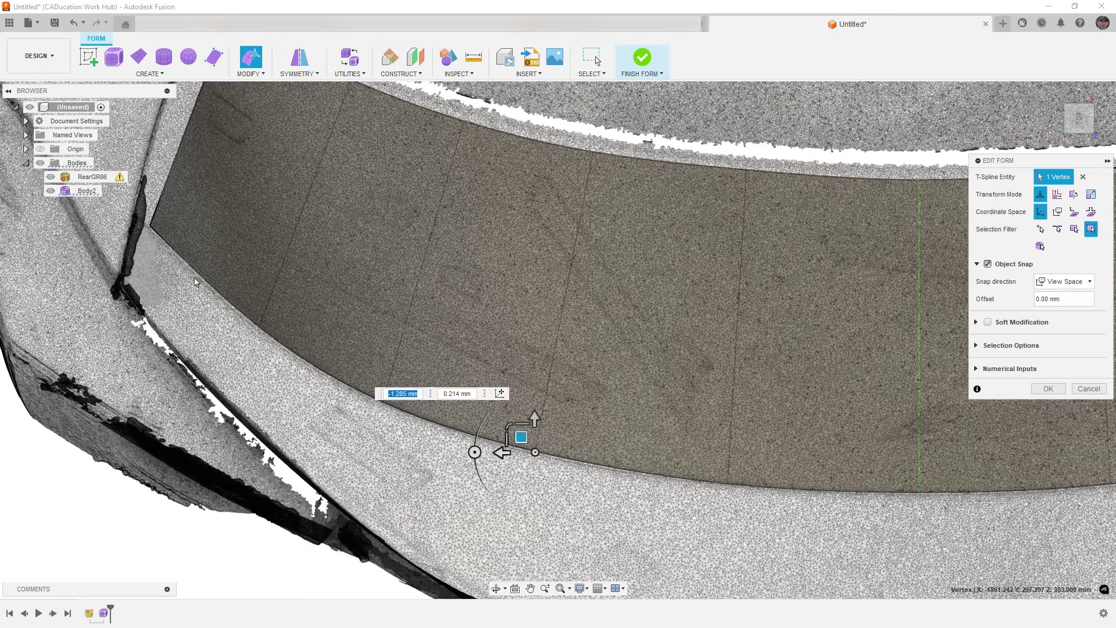
pyautogui.click(987, 264)
pyautogui.click(1046, 359)
# Step: Insert a simple, single-sided edge at location 0.50 from the strip's whole front edge loop beside the rear window
pyautogui.scroll(2, 440, 429)
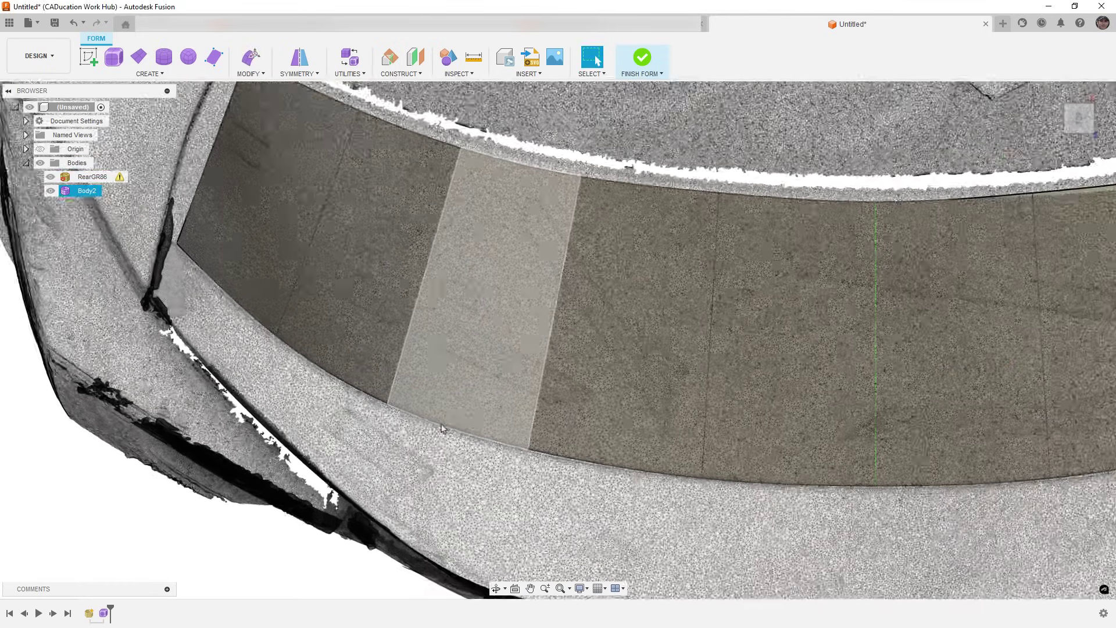
pyautogui.scroll(-2, 441, 429)
pyautogui.keyDown('shift'); pyautogui.moveTo(548, 453); pyautogui.dragTo(634, 278, button='middle'); pyautogui.keyUp('shift')
pyautogui.doubleClick(635, 278)
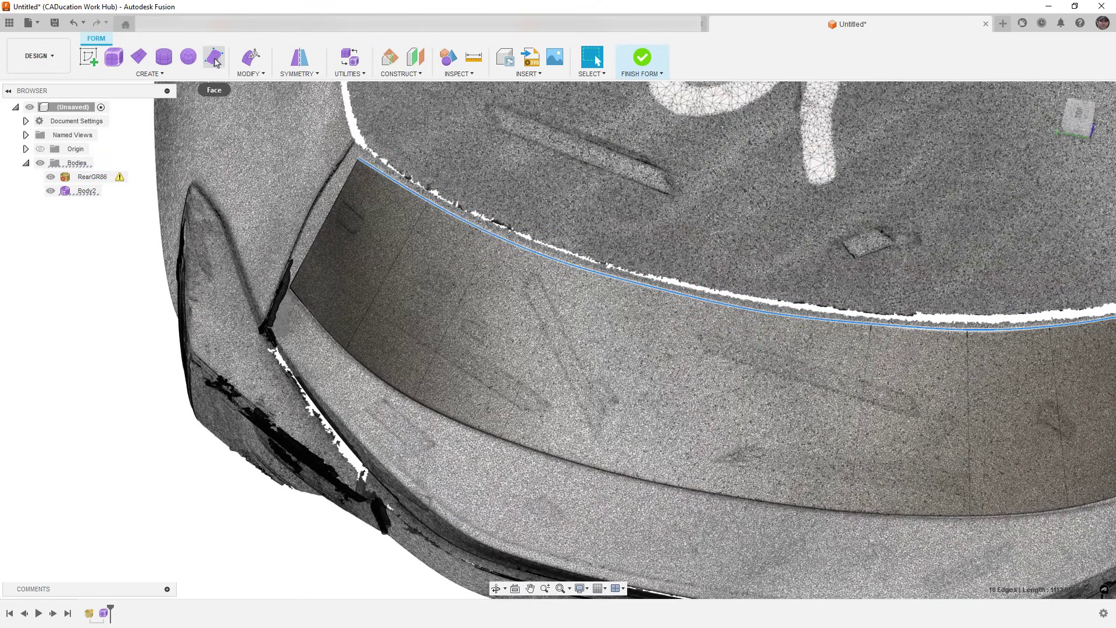
pyautogui.click(251, 74)
pyautogui.click(261, 114)
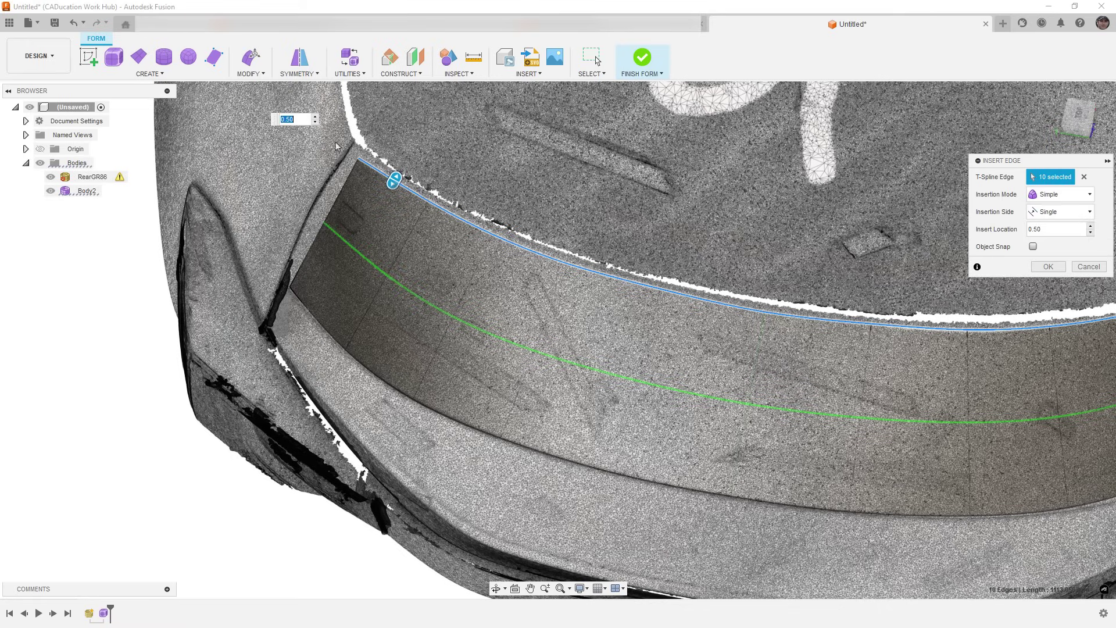
pyautogui.click(1049, 268)
pyautogui.scroll(-5, 316, 257)
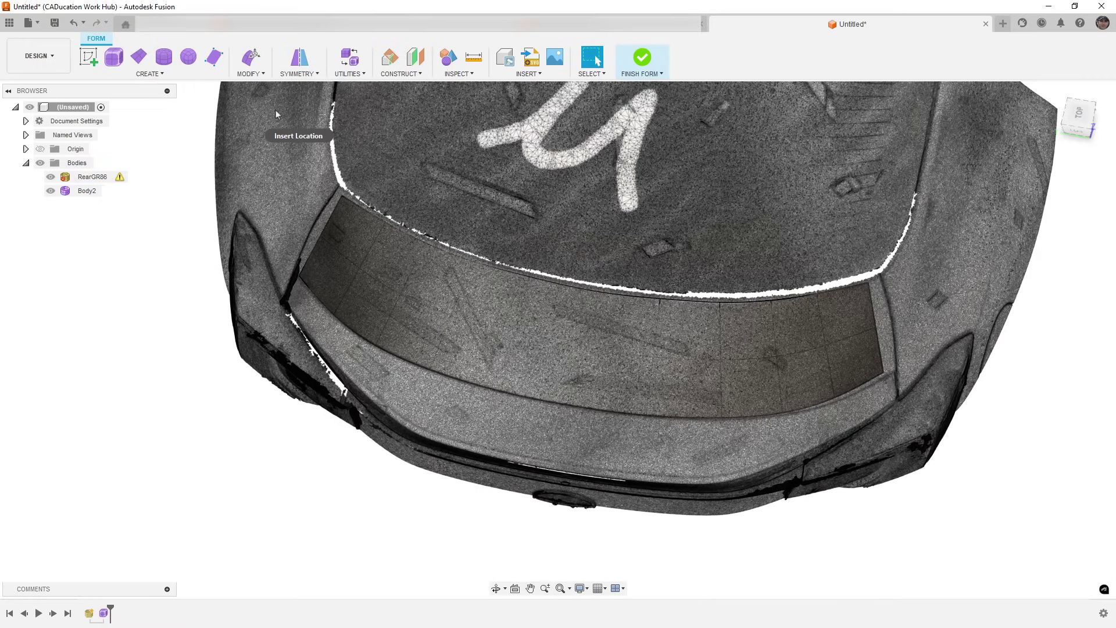
# Step: Pull all vertices of the subdivided face strip onto the scan mesh
pyautogui.click(256, 76)
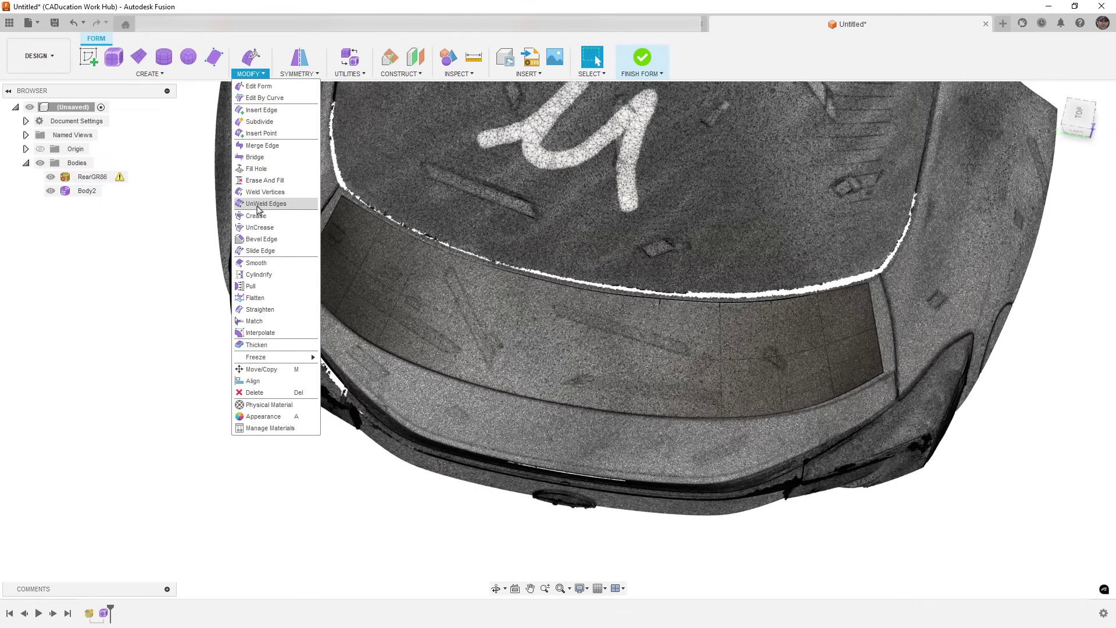
pyautogui.click(256, 286)
pyautogui.moveTo(267, 165); pyautogui.dragTo(913, 472)
pyautogui.click(1048, 232)
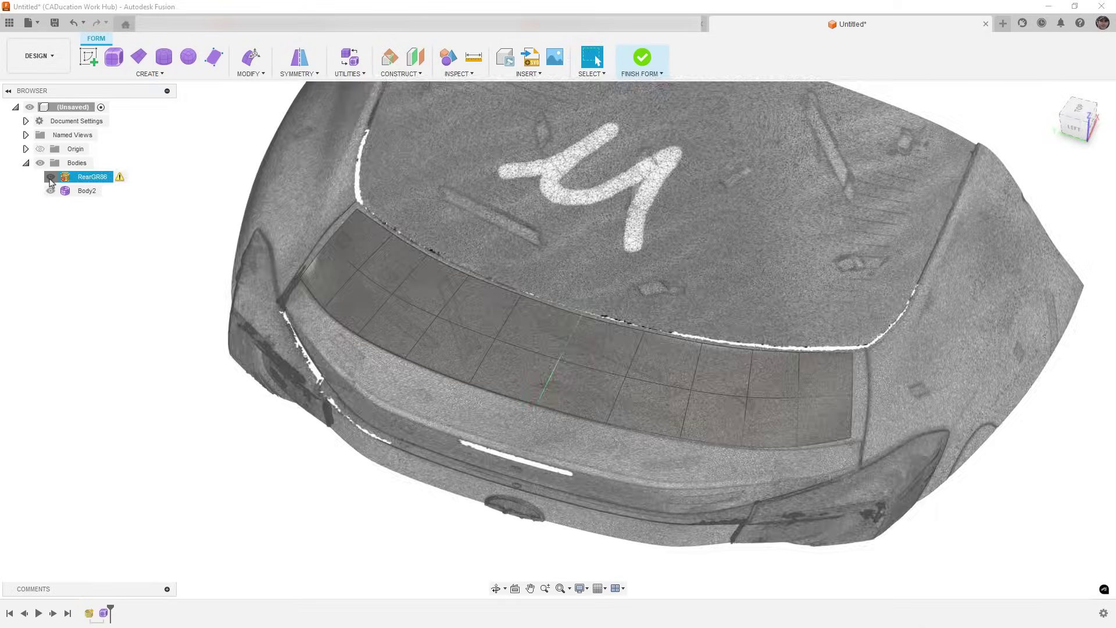
# Step: Hide the scan mesh, examine the shape of the pulled strip from a low angle, and show the mesh again
pyautogui.click(51, 177)
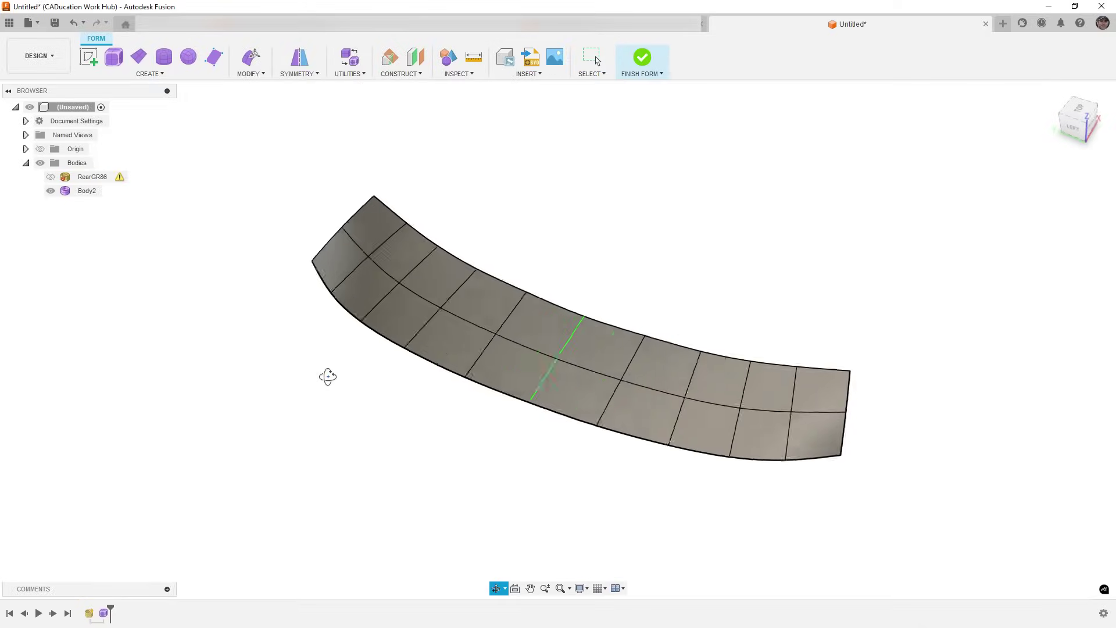
pyautogui.keyDown('shift'); pyautogui.moveTo(321, 374); pyautogui.dragTo(311, 348, button='middle'); pyautogui.keyUp('shift')
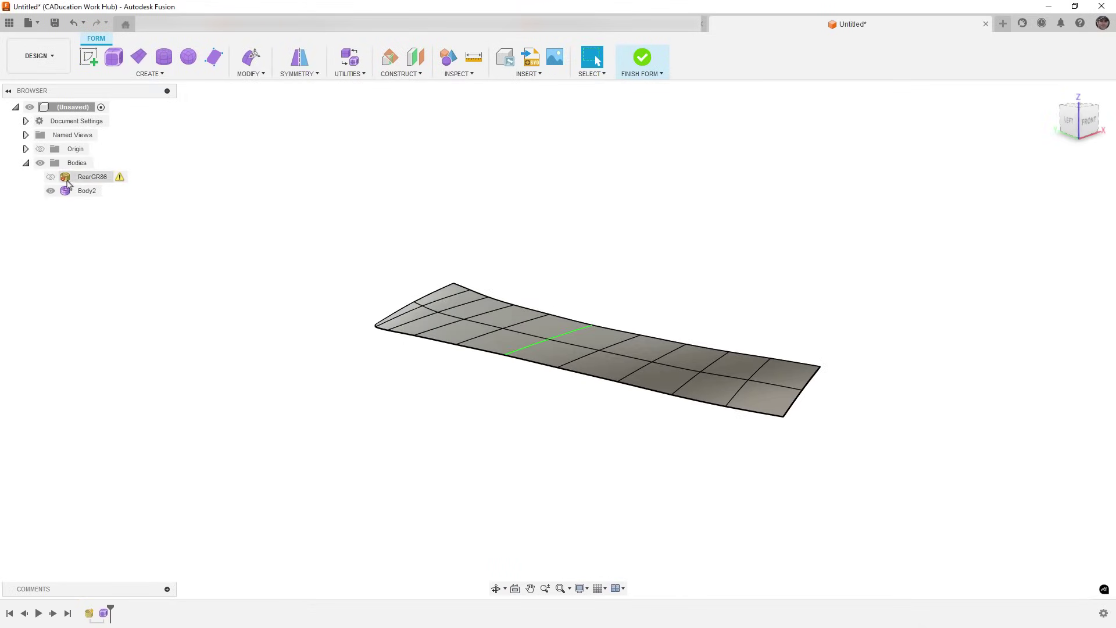
pyautogui.click(51, 177)
# Step: Select the strip's whole rear edge loop and, from the front view, extrude a narrow face row about 2.5 mm rearward with Edit Form
pyautogui.scroll(4, 756, 385)
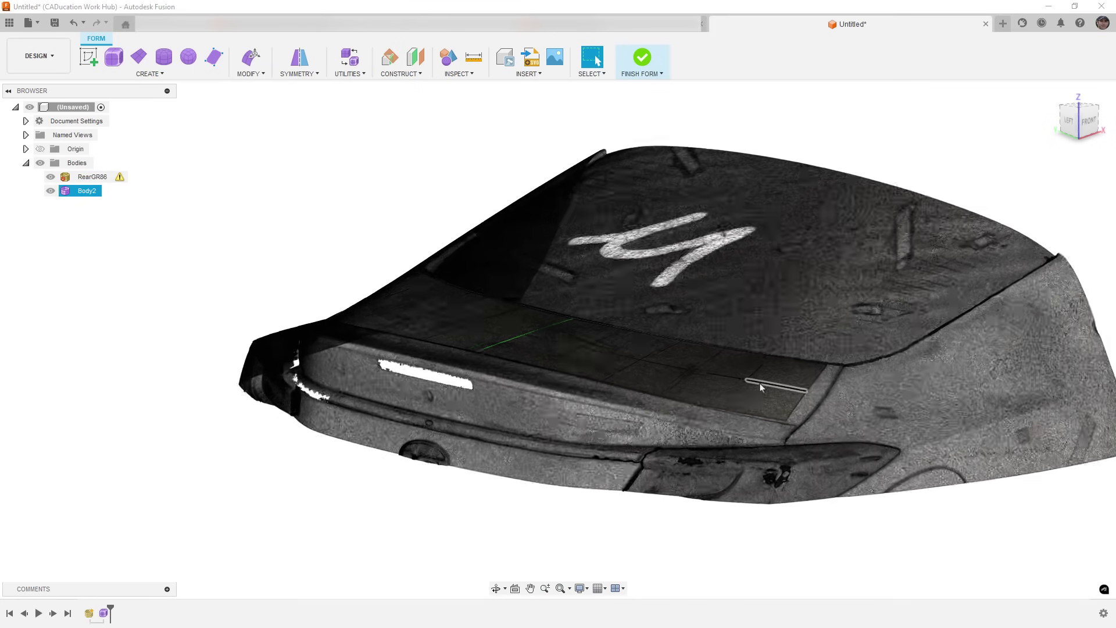
pyautogui.moveTo(797, 398)
pyautogui.keyDown('shift'); pyautogui.mouseDown(button='middle')
pyautogui.moveTo(742, 379)
pyautogui.moveTo(765, 405)
pyautogui.moveTo(783, 399)
pyautogui.mouseUp(button='middle'); pyautogui.keyUp('shift')
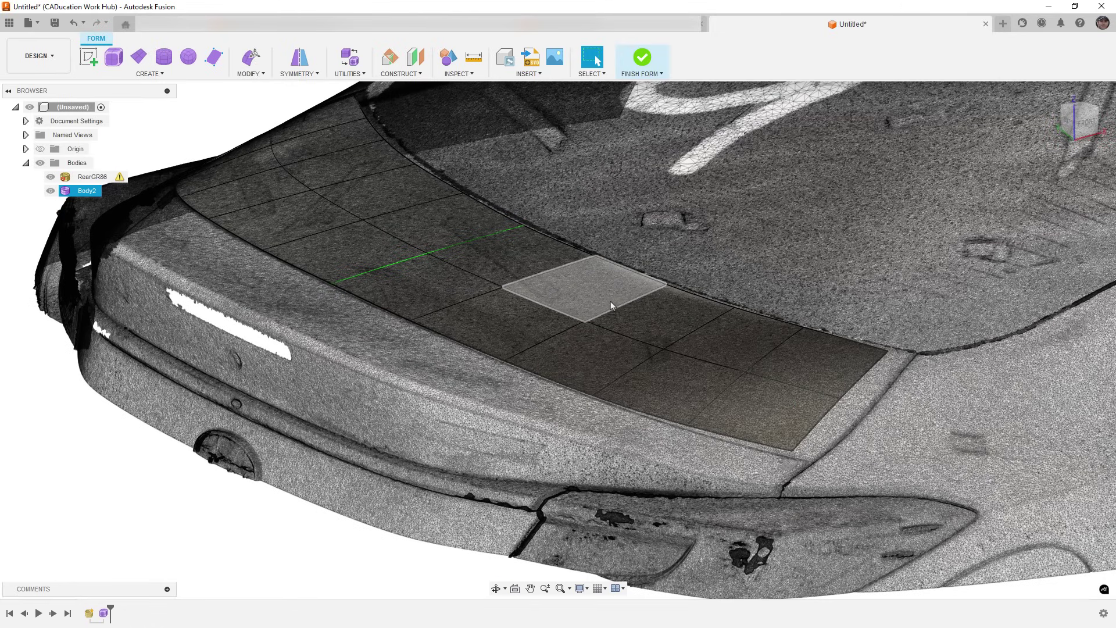
pyautogui.doubleClick(725, 443)
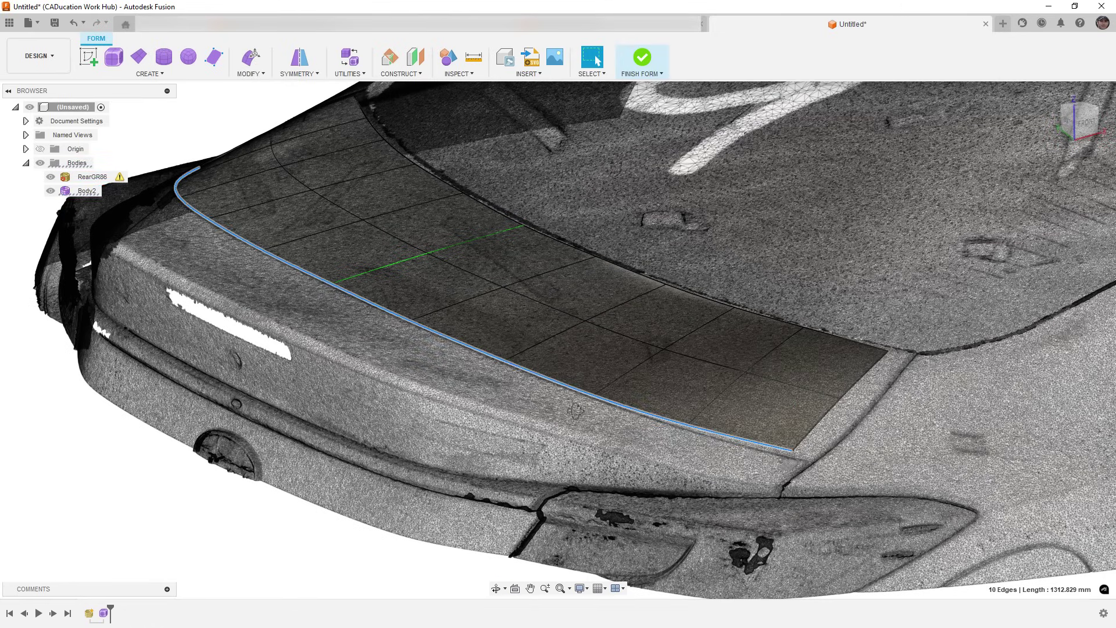
pyautogui.keyDown('shift'); pyautogui.moveTo(575, 410); pyautogui.dragTo(546, 407, button='middle'); pyautogui.keyUp('shift')
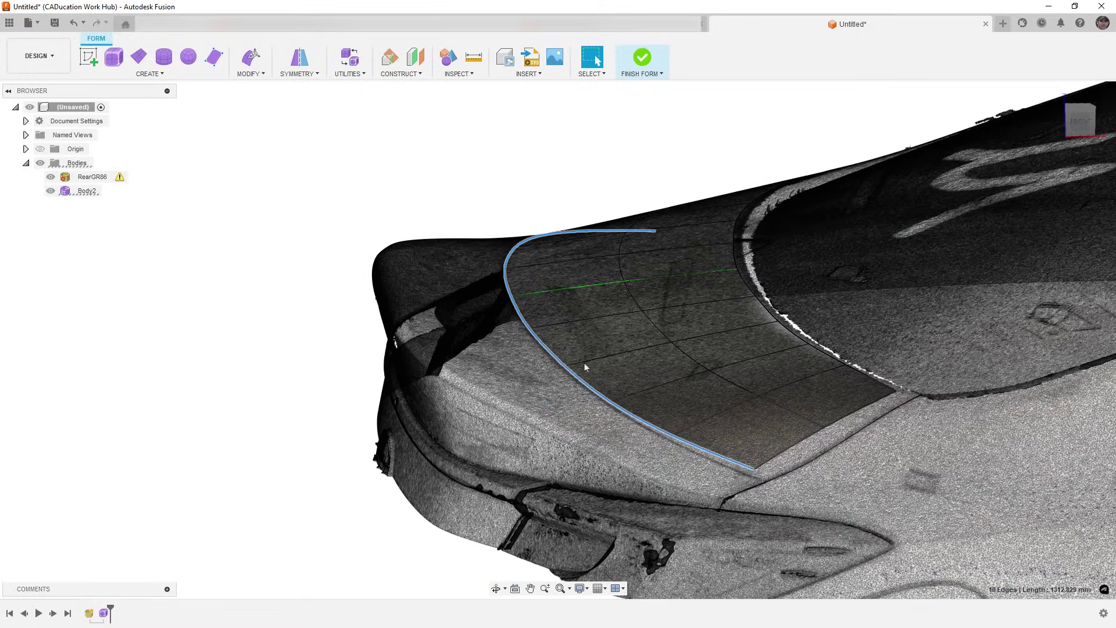
pyautogui.click(1078, 124)
pyautogui.scroll(5, 537, 355)
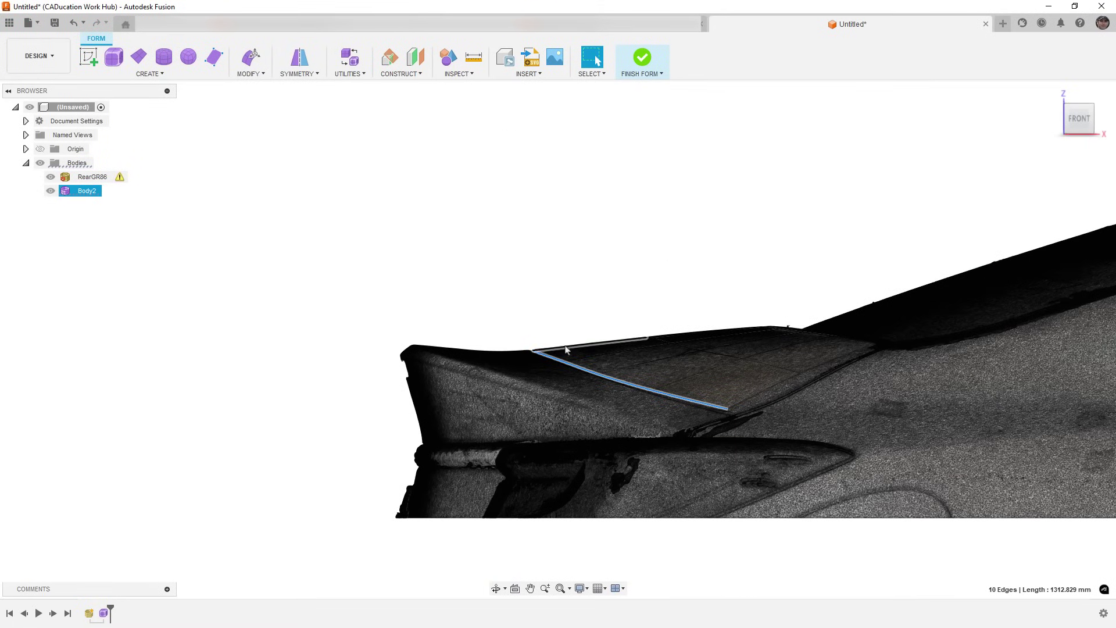
pyautogui.scroll(3, 537, 355)
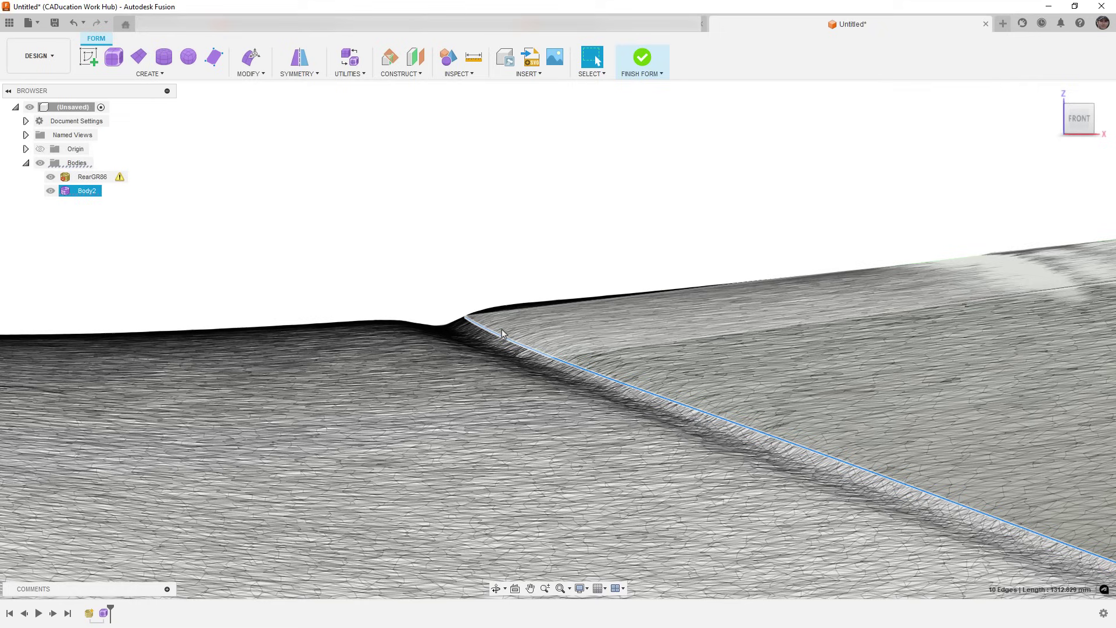
pyautogui.click(251, 58)
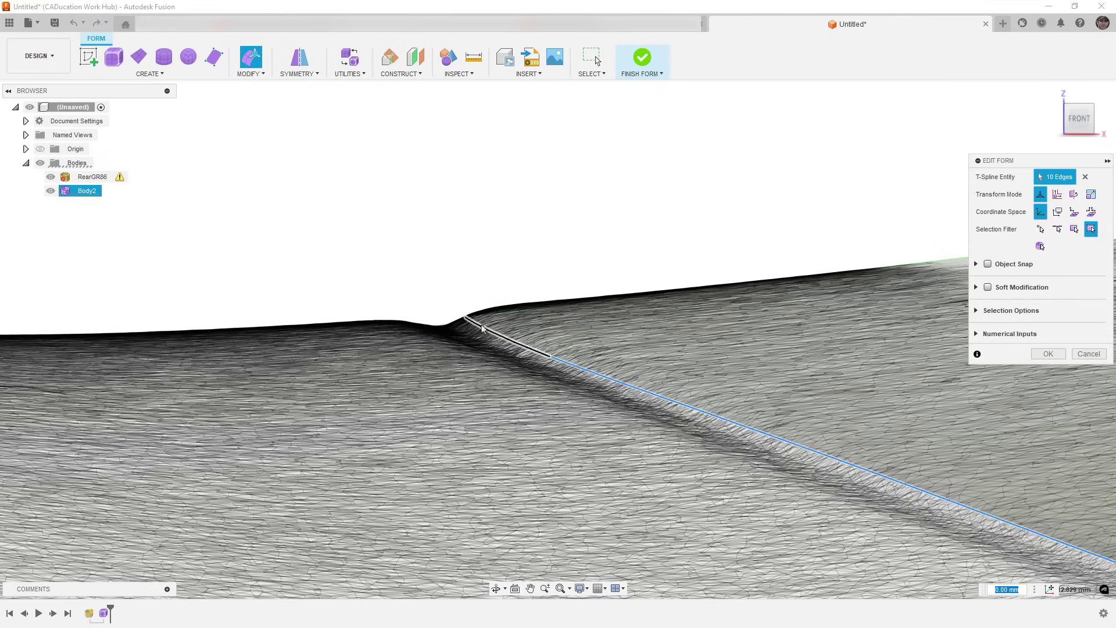
pyautogui.scroll(-3, 393, 251)
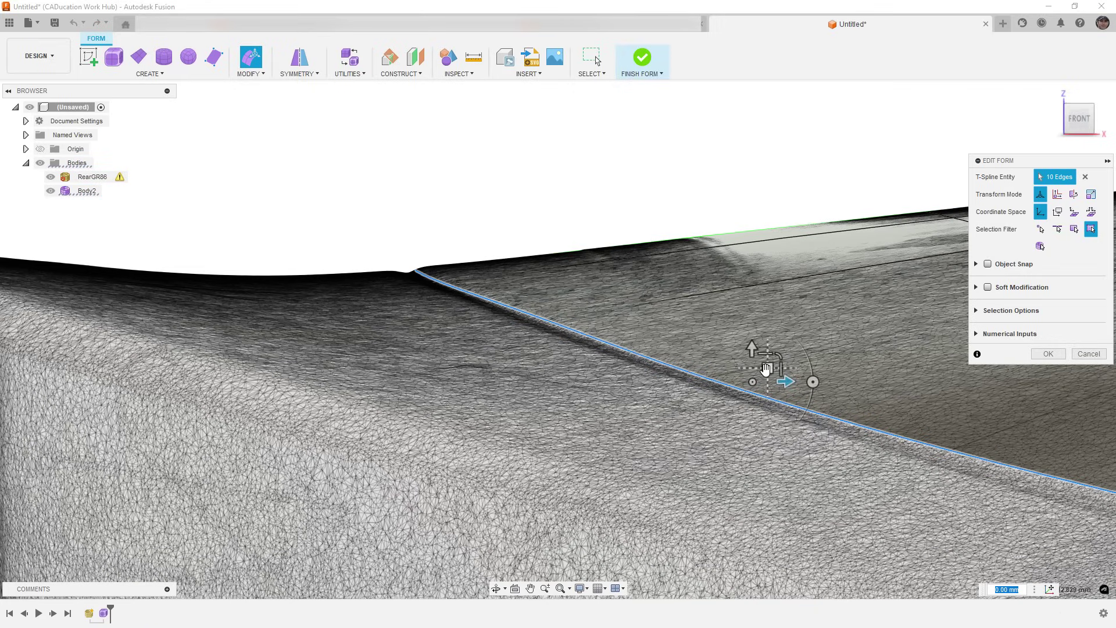
pyautogui.moveTo(764, 369); pyautogui.dragTo(760, 370)
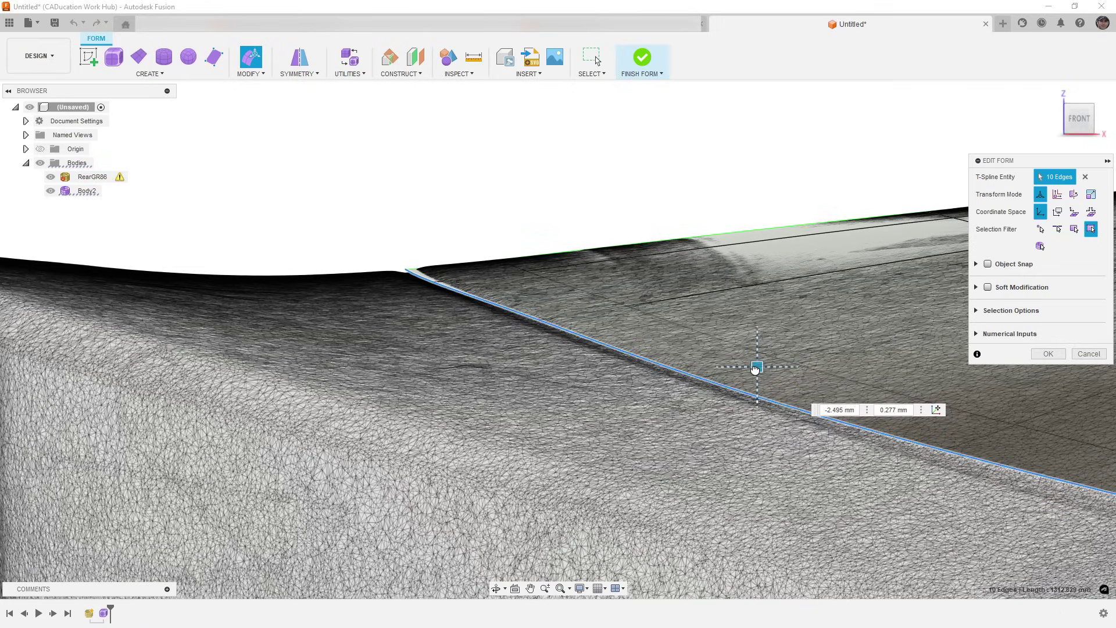
# Step: Extrude a second narrow face row rearward from the newly created edge loop
pyautogui.moveTo(753, 369); pyautogui.dragTo(728, 369)
pyautogui.scroll(-3, 628, 323)
pyautogui.keyDown('shift'); pyautogui.moveTo(578, 324); pyautogui.dragTo(607, 353, button='middle'); pyautogui.keyUp('shift')
pyautogui.click(1080, 111)
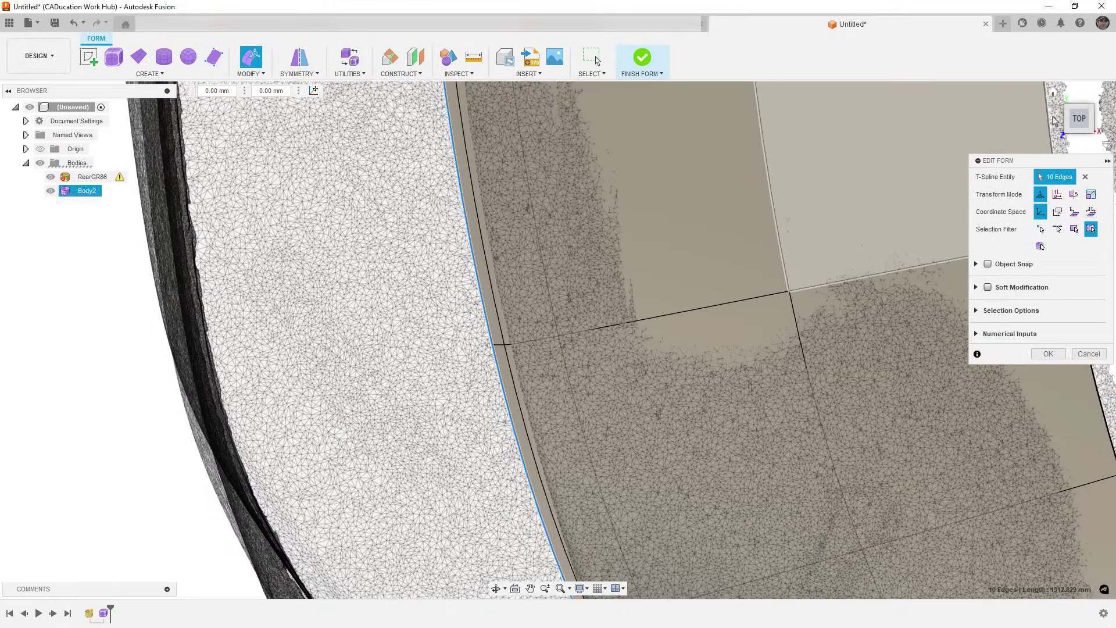
# Step: Extrude a third, wider face row rearward from the surface's rear edge loop, working in the top view
pyautogui.click(1093, 92)
pyautogui.moveTo(433, 357); pyautogui.dragTo(919, 239, button='middle')
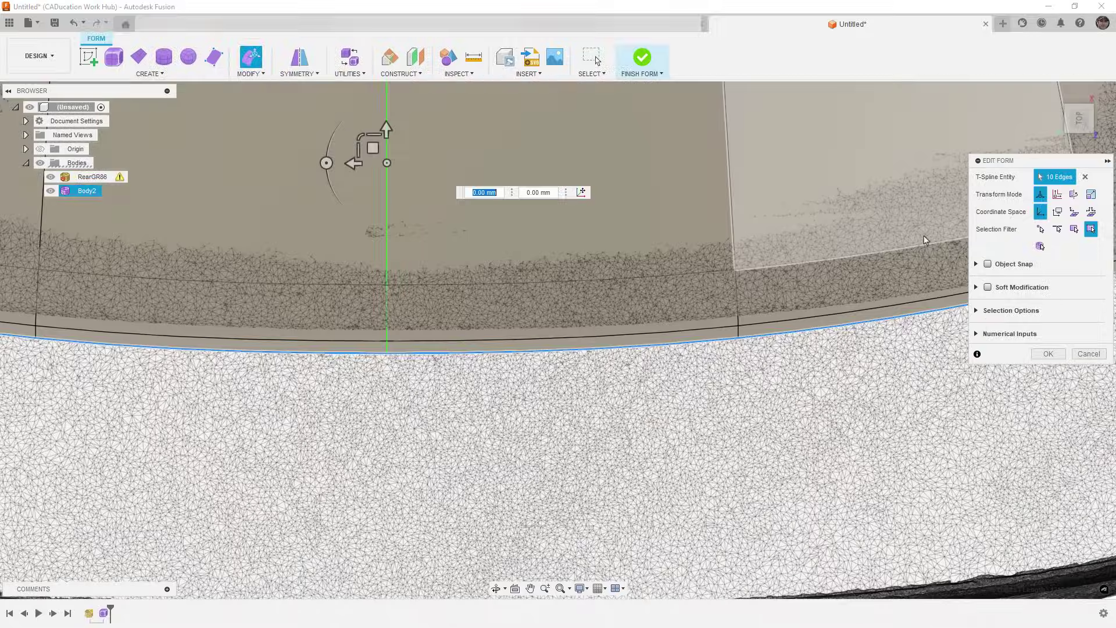
pyautogui.moveTo(512, 404); pyautogui.dragTo(763, 538, button='middle')
pyautogui.scroll(-3, 453, 455)
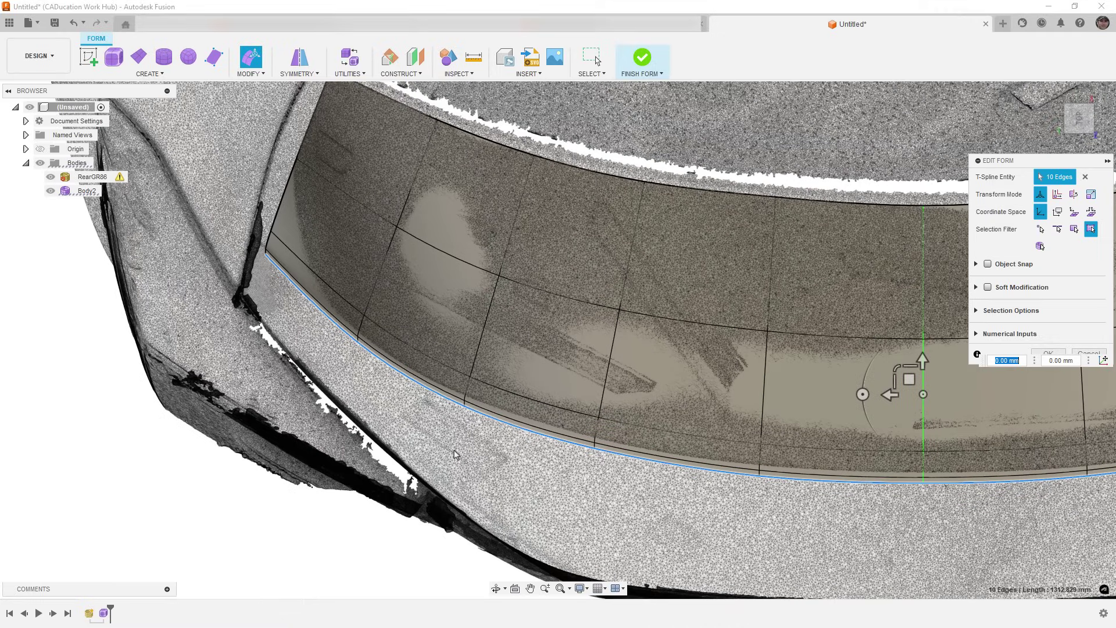
pyautogui.moveTo(500, 458); pyautogui.dragTo(366, 417, button='middle')
pyautogui.moveTo(649, 480); pyautogui.dragTo(550, 438, button='middle')
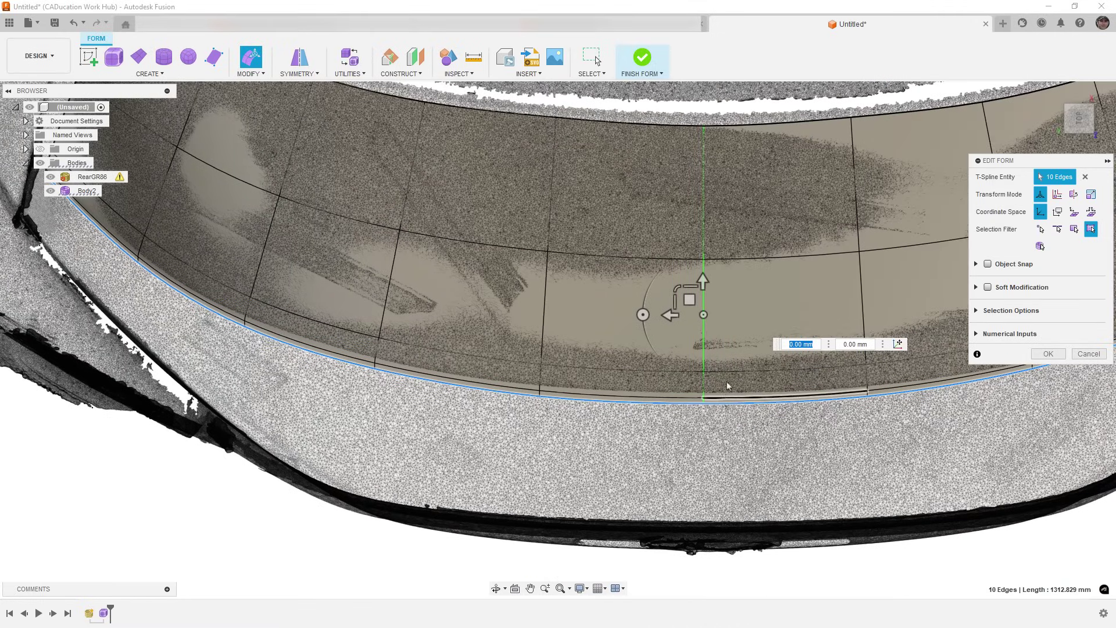
pyautogui.moveTo(689, 301); pyautogui.dragTo(663, 336)
pyautogui.keyDown('shift'); pyautogui.moveTo(651, 408); pyautogui.dragTo(651, 331, button='middle'); pyautogui.keyUp('shift')
pyautogui.keyDown('shift'); pyautogui.moveTo(688, 383); pyautogui.dragTo(693, 332, button='middle'); pyautogui.keyUp('shift')
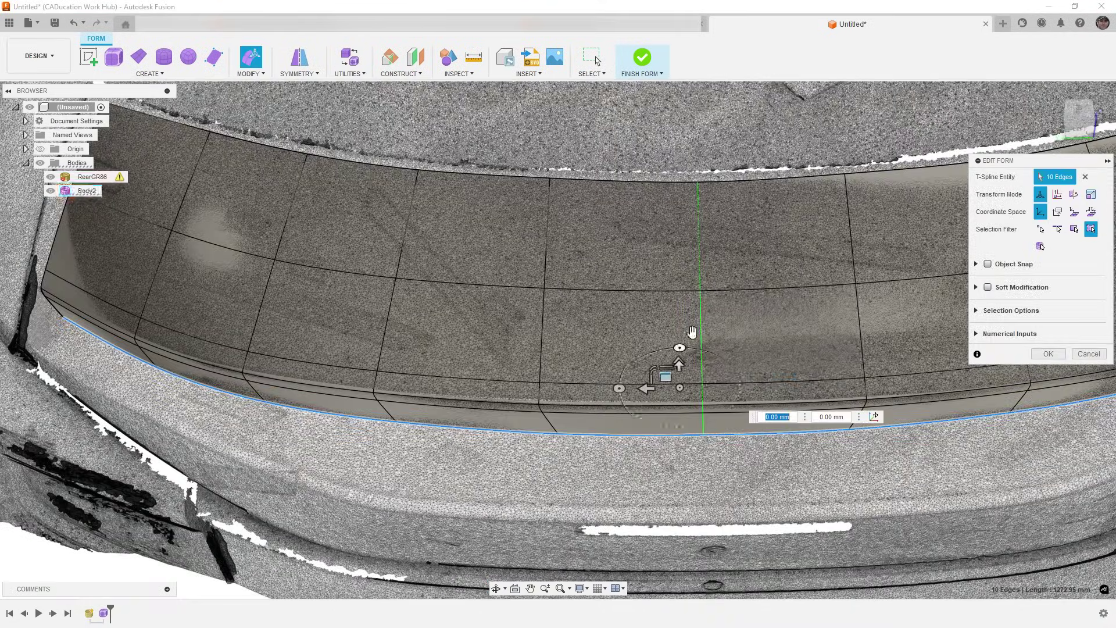
# Step: From the top view, move the new row's outer corner vertex and the vertex beside it outward to the trunk lid's side edge
pyautogui.click(1077, 109)
pyautogui.scroll(-2, 866, 300)
pyautogui.scroll(5, 441, 282)
pyautogui.click(434, 266)
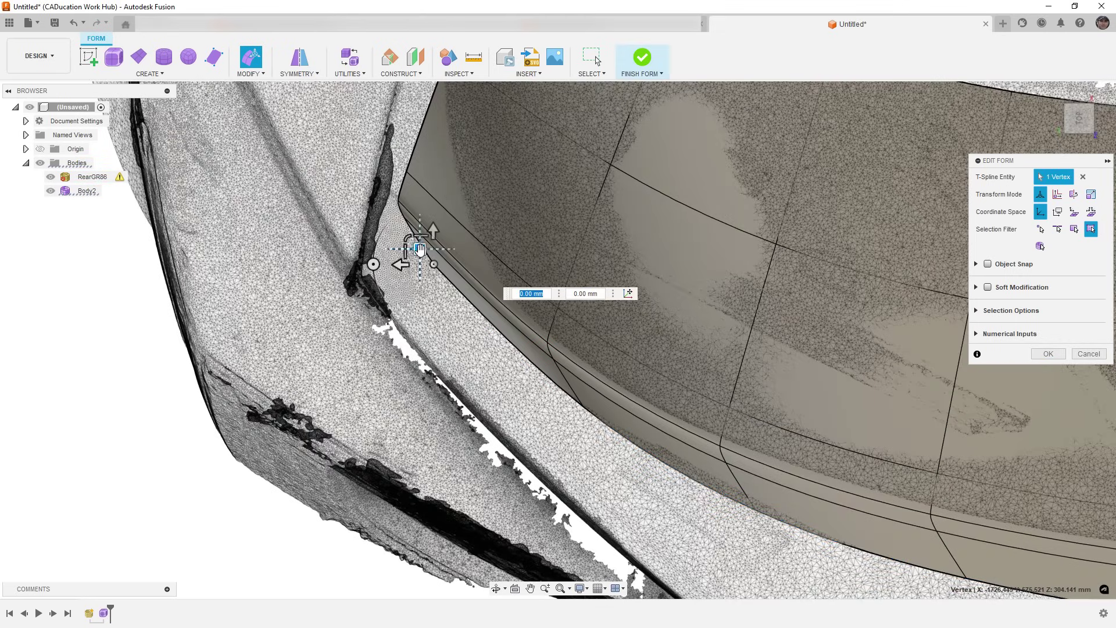
pyautogui.moveTo(419, 249); pyautogui.dragTo(358, 259)
pyautogui.click(573, 408)
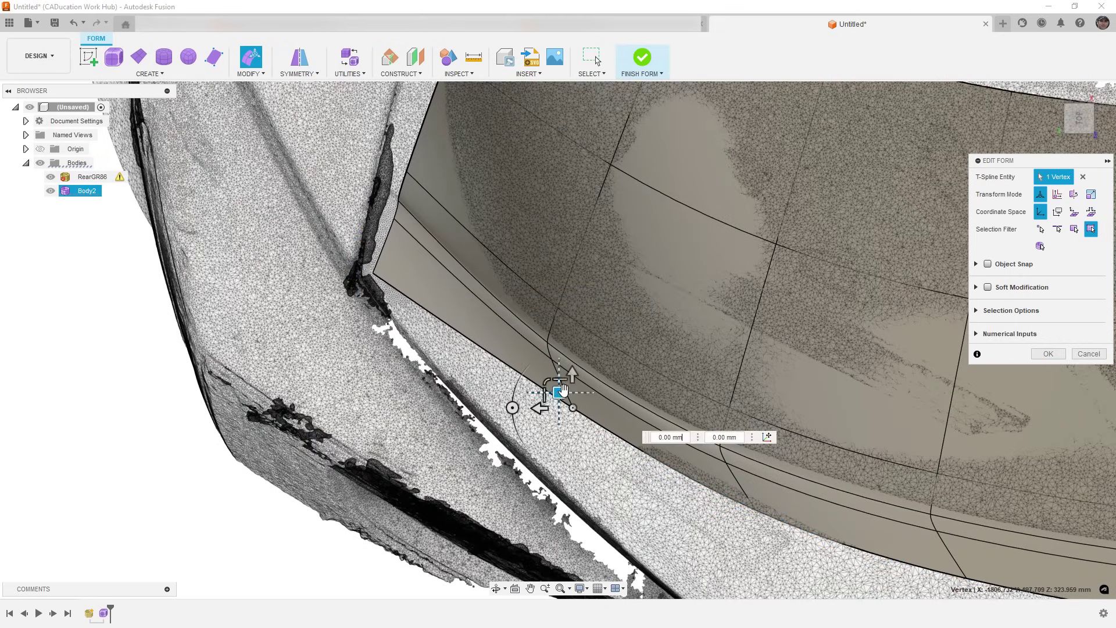
pyautogui.moveTo(572, 408); pyautogui.dragTo(477, 424)
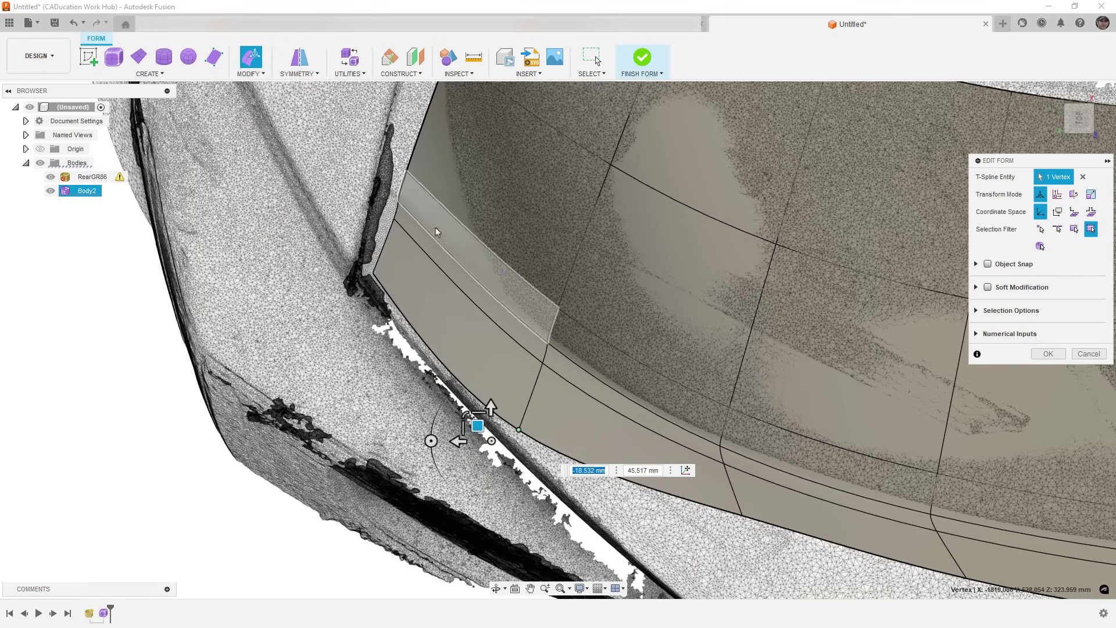
# Step: Move the next two rear-edge vertices inward of the corner outward and rearward toward the lid's curved rear corner
pyautogui.click(740, 515)
pyautogui.moveTo(732, 514); pyautogui.dragTo(524, 336, button='middle')
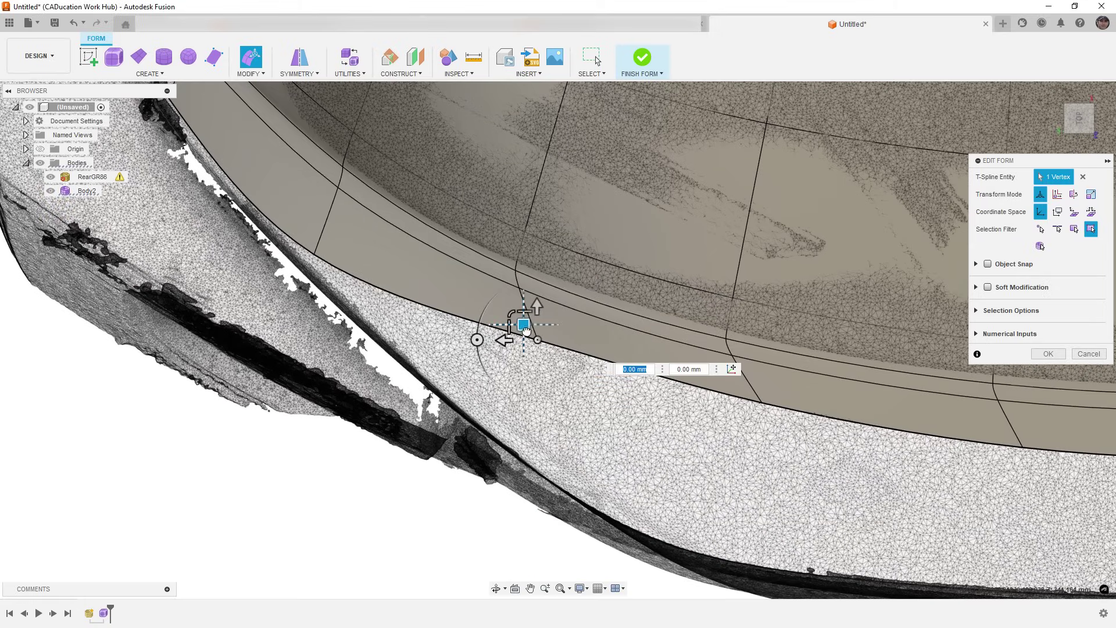
pyautogui.moveTo(525, 330); pyautogui.dragTo(480, 407)
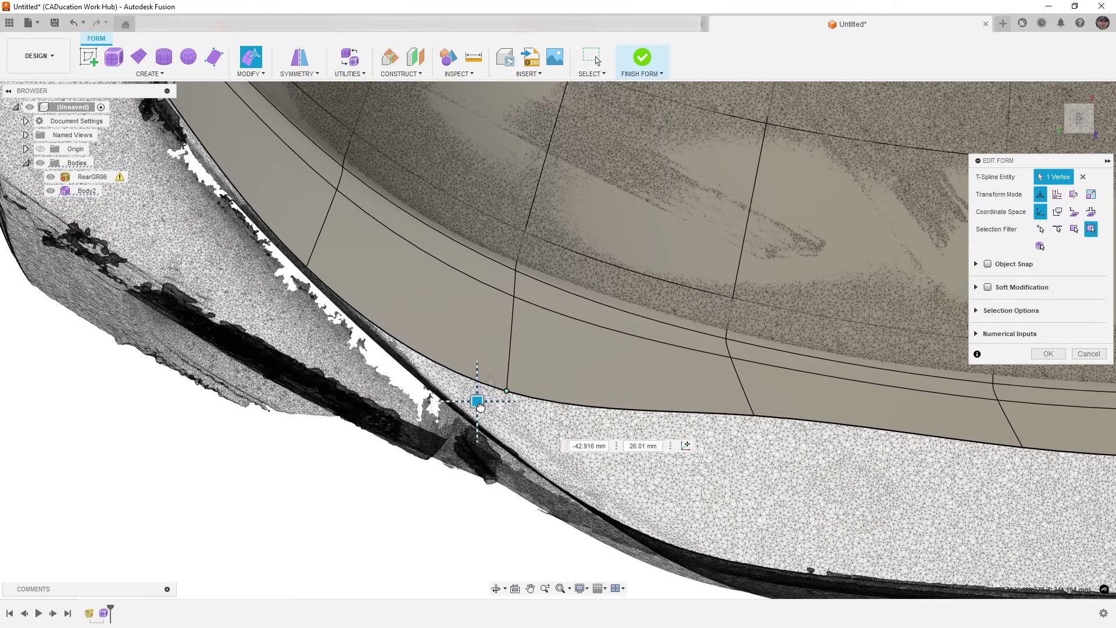
pyautogui.click(753, 415)
pyautogui.moveTo(740, 401); pyautogui.dragTo(670, 548)
pyautogui.scroll(-2, 529, 391)
pyautogui.moveTo(822, 447); pyautogui.dragTo(667, 374, button='middle')
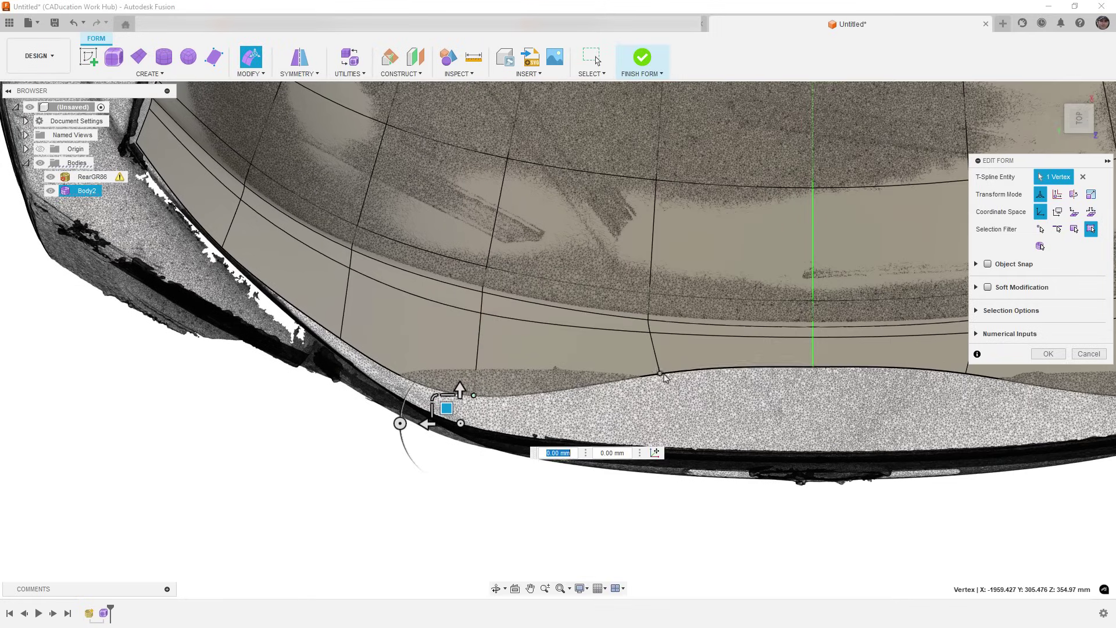
# Step: Move the rear edge beside the symmetry line about 73 mm rearward and nudge the curved corner's vertex closer to the lid's outline
pyautogui.click(718, 369)
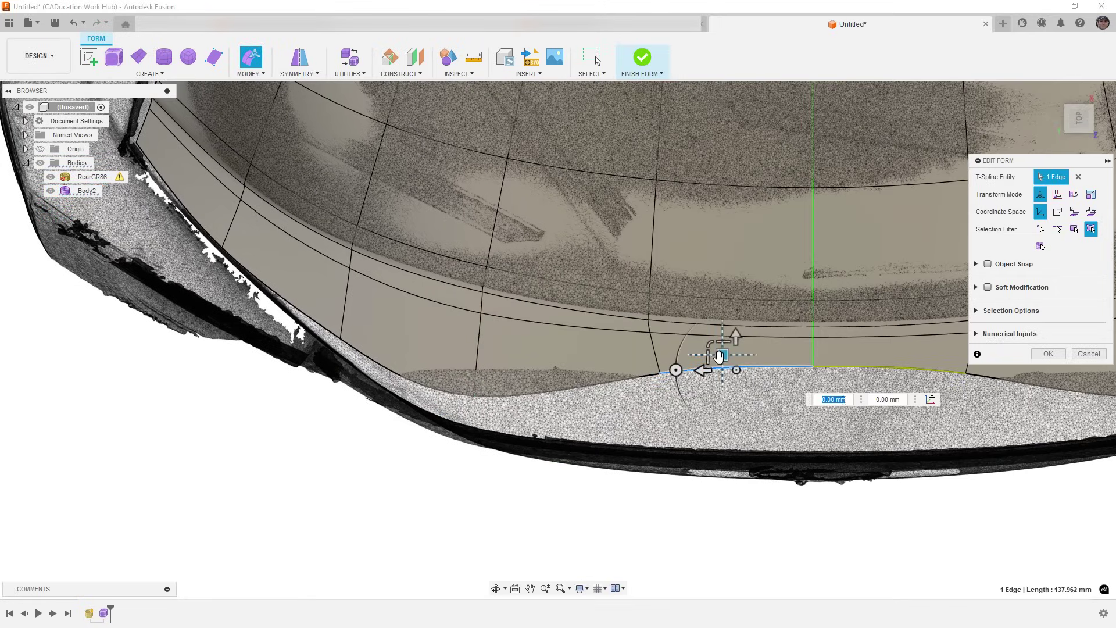
pyautogui.moveTo(718, 363); pyautogui.dragTo(720, 436)
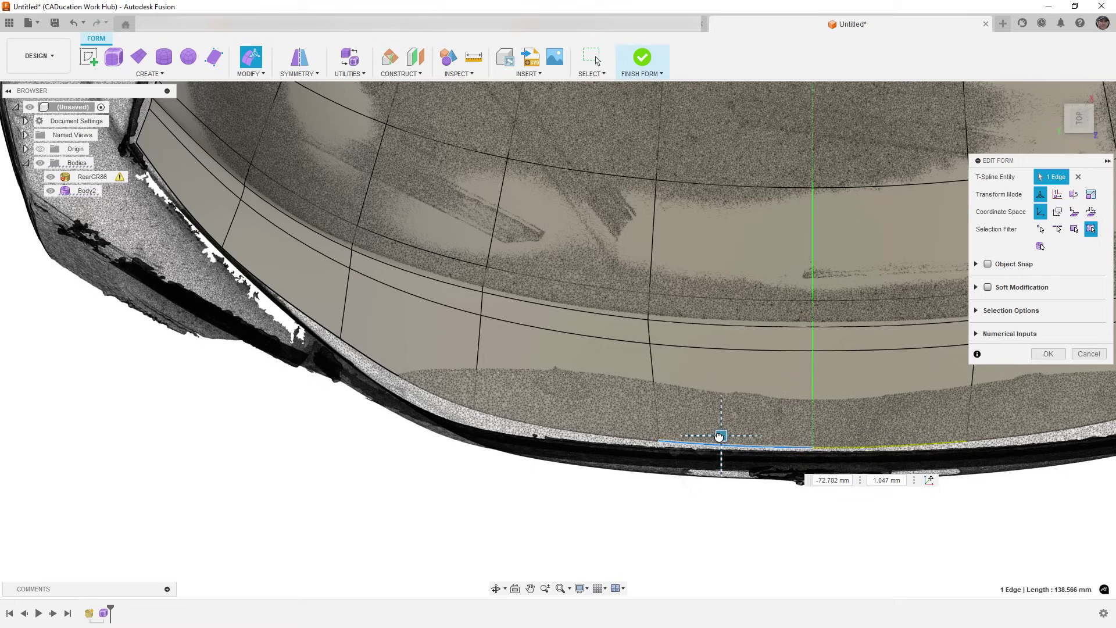
pyautogui.click(474, 409)
pyautogui.moveTo(455, 392); pyautogui.dragTo(445, 409)
# Step: Fine-tune the two rear-edge vertices along the lid's angled side so they follow the panel gap
pyautogui.click(338, 337)
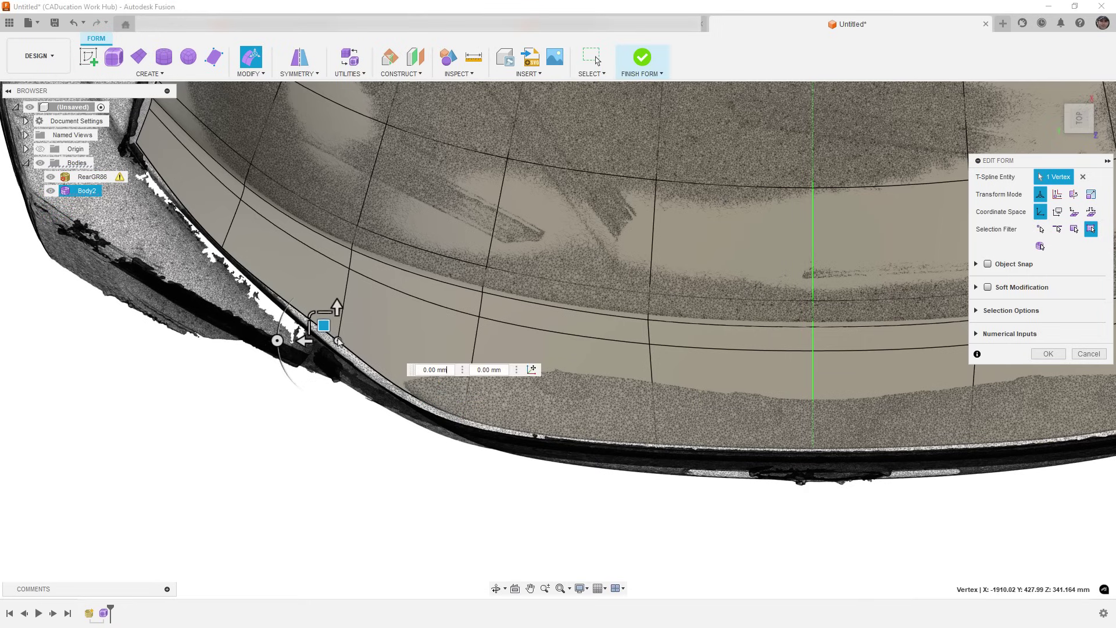
pyautogui.moveTo(323, 328); pyautogui.dragTo(318, 329)
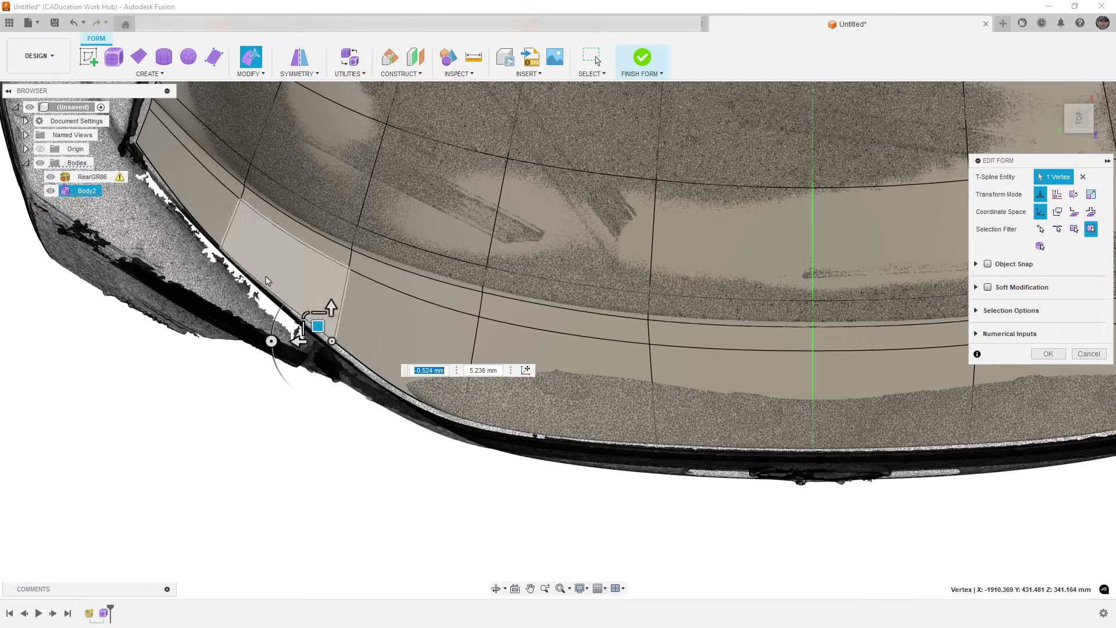
pyautogui.click(208, 232)
pyautogui.moveTo(210, 232); pyautogui.dragTo(213, 228)
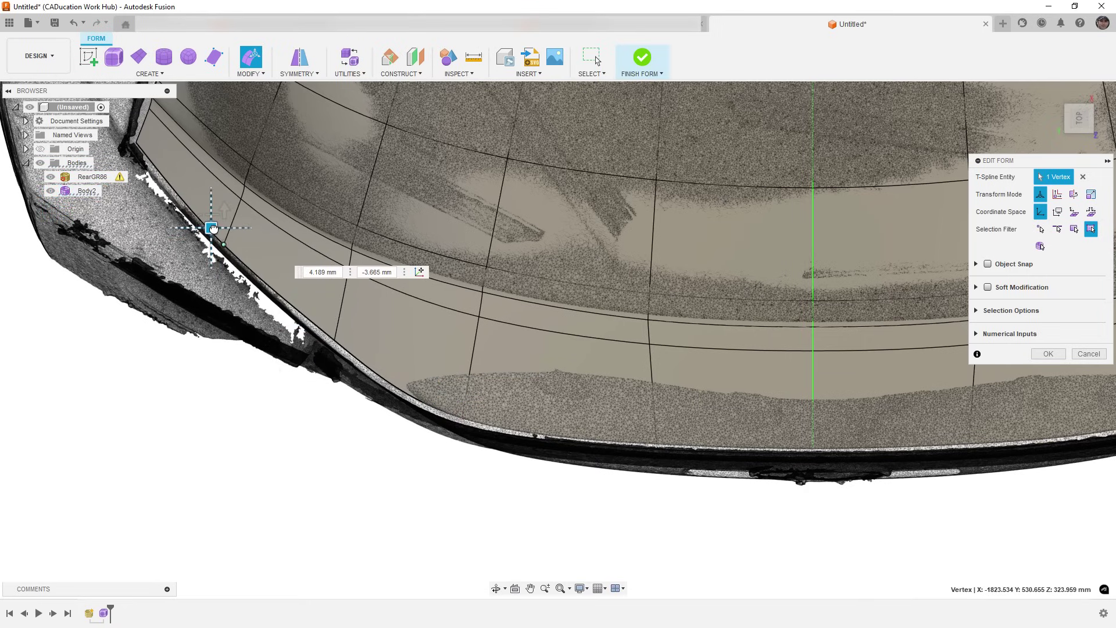
# Step: Select two adjacent rear edges inward of the curved corner and raise them slightly toward the lid's rear lip
pyautogui.scroll(-4, 241, 313)
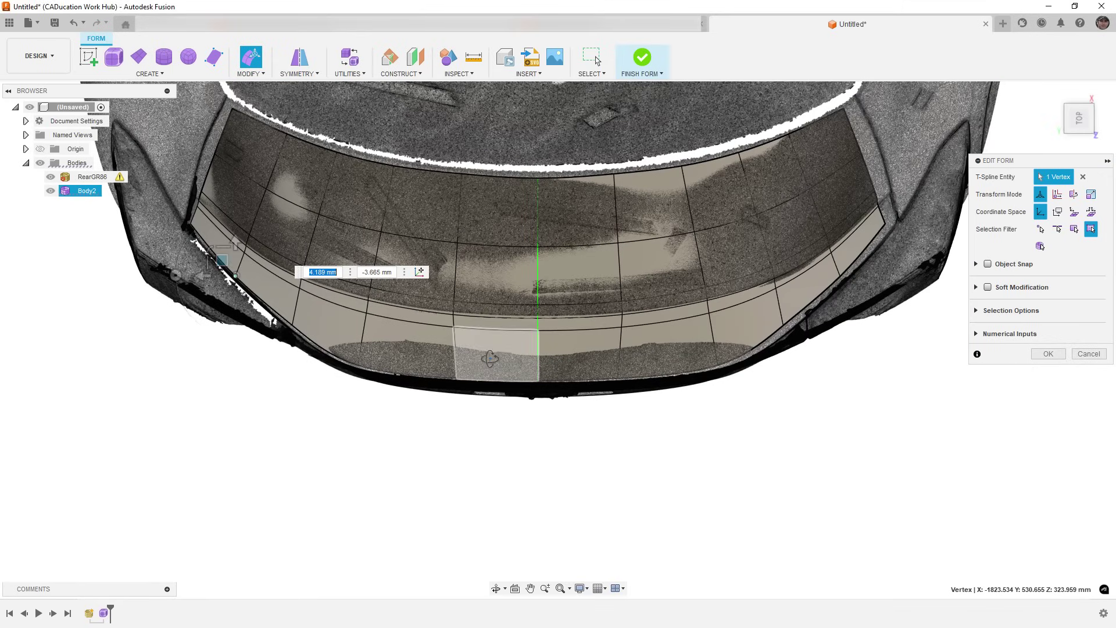
pyautogui.keyDown('shift'); pyautogui.moveTo(518, 323); pyautogui.dragTo(466, 312, button='middle'); pyautogui.keyUp('shift')
pyautogui.scroll(4, 466, 314)
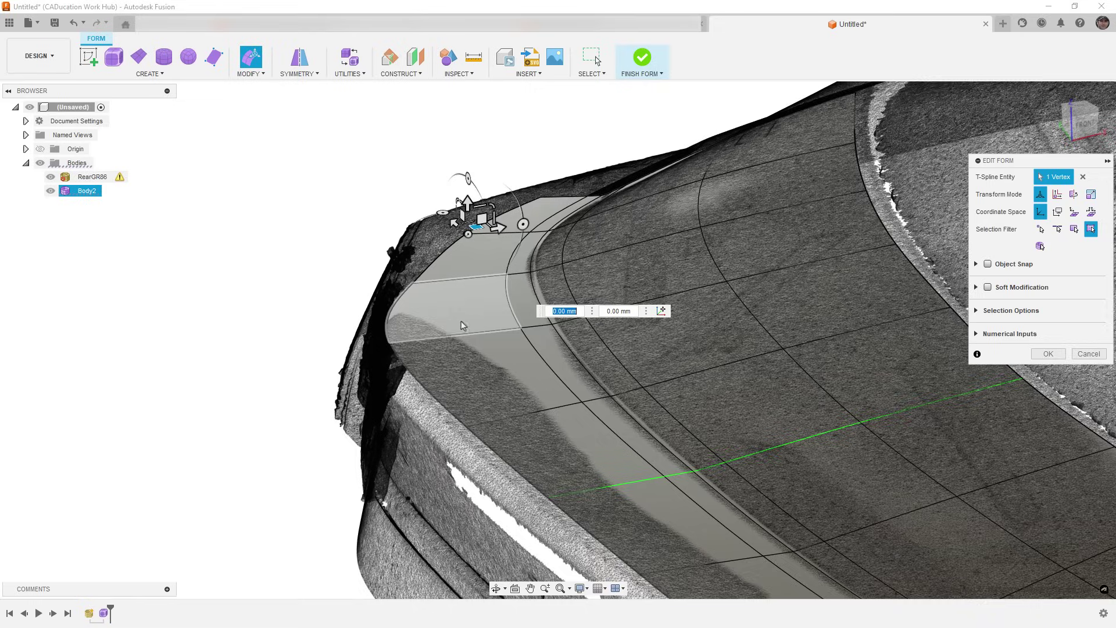
pyautogui.click(441, 465)
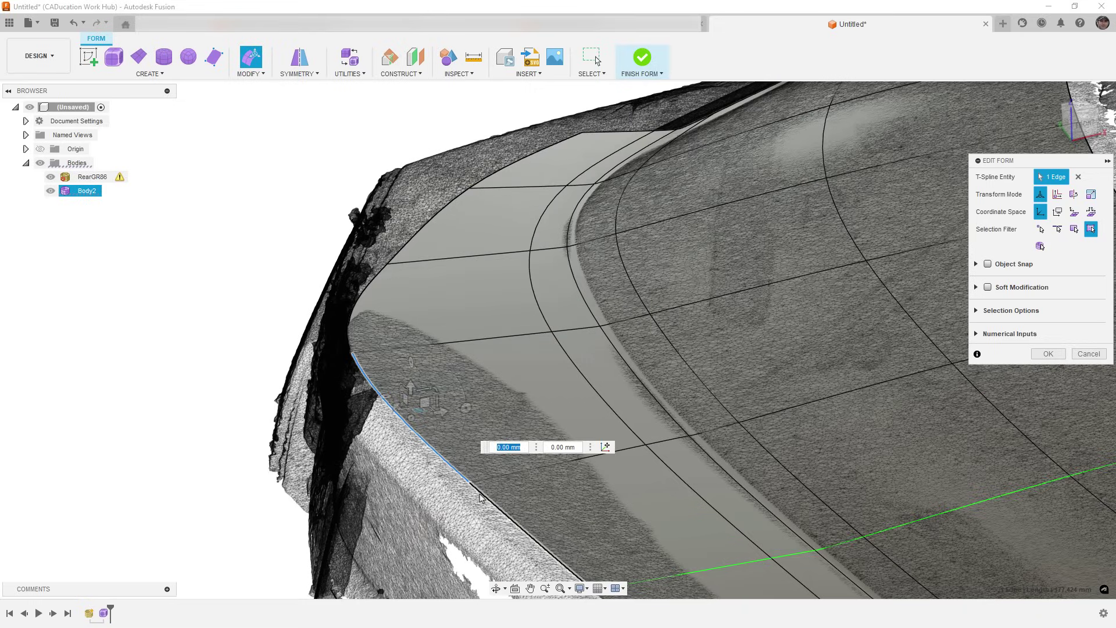
pyautogui.keyDown('shift'); pyautogui.click(481, 490); pyautogui.keyUp('shift')
pyautogui.moveTo(484, 458); pyautogui.dragTo(485, 446)
# Step: From the left view, lower the outermost rear edge about 18 mm and another rear edge slightly toward the mesh, and finish the form edit
pyautogui.keyDown('shift'); pyautogui.moveTo(477, 429); pyautogui.dragTo(436, 443, button='middle'); pyautogui.keyUp('shift')
pyautogui.scroll(-1, 495, 389)
pyautogui.scroll(5, 435, 443)
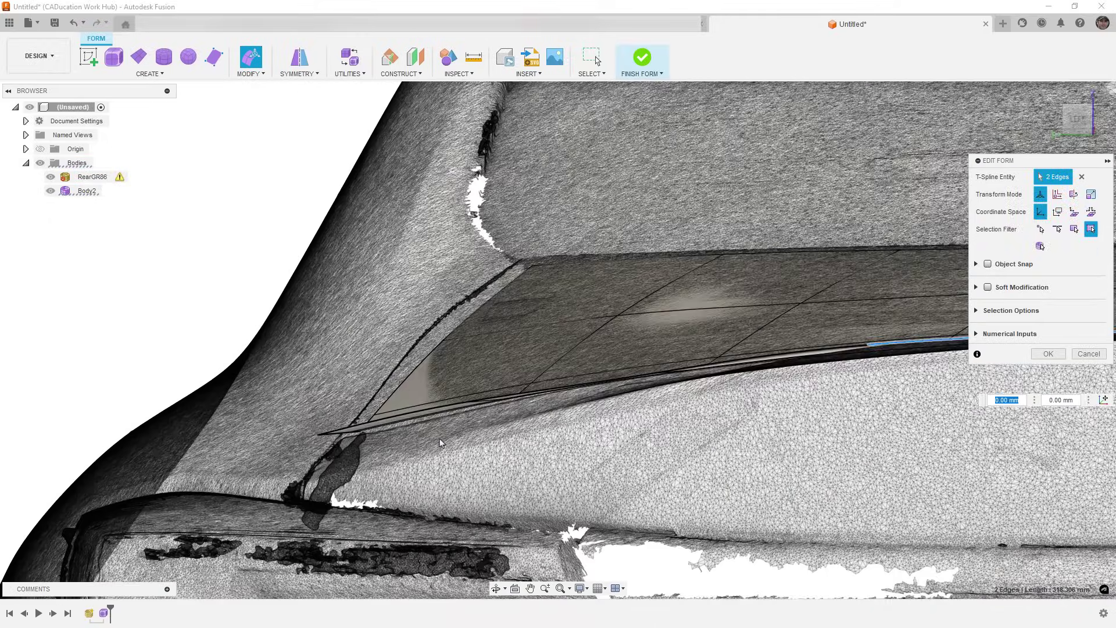
pyautogui.click(328, 424)
pyautogui.moveTo(356, 414); pyautogui.dragTo(356, 450)
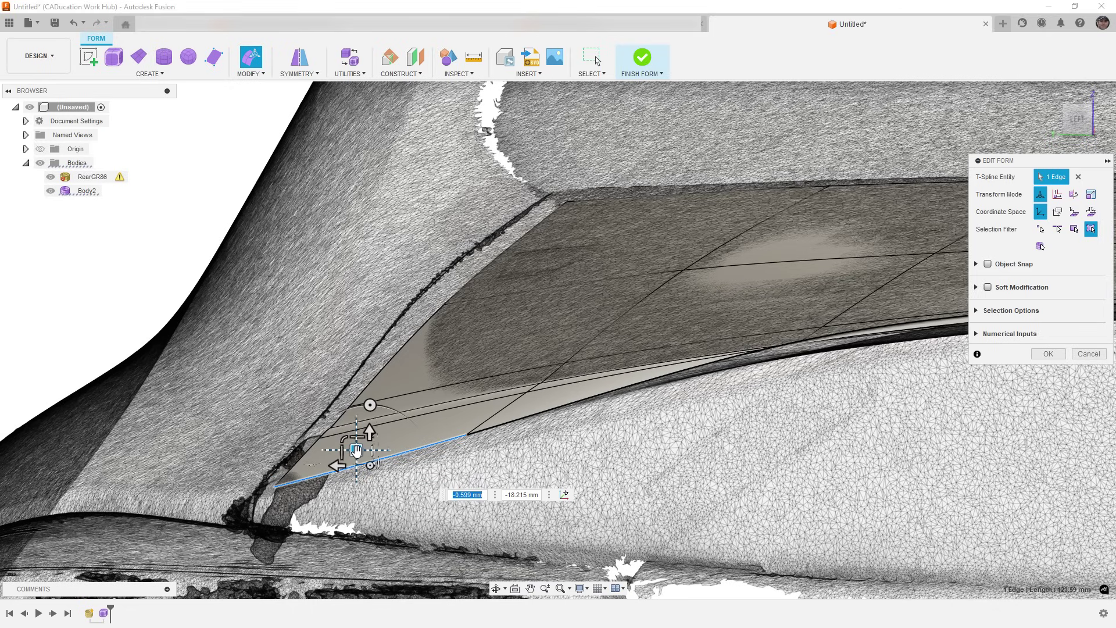
pyautogui.click(753, 356)
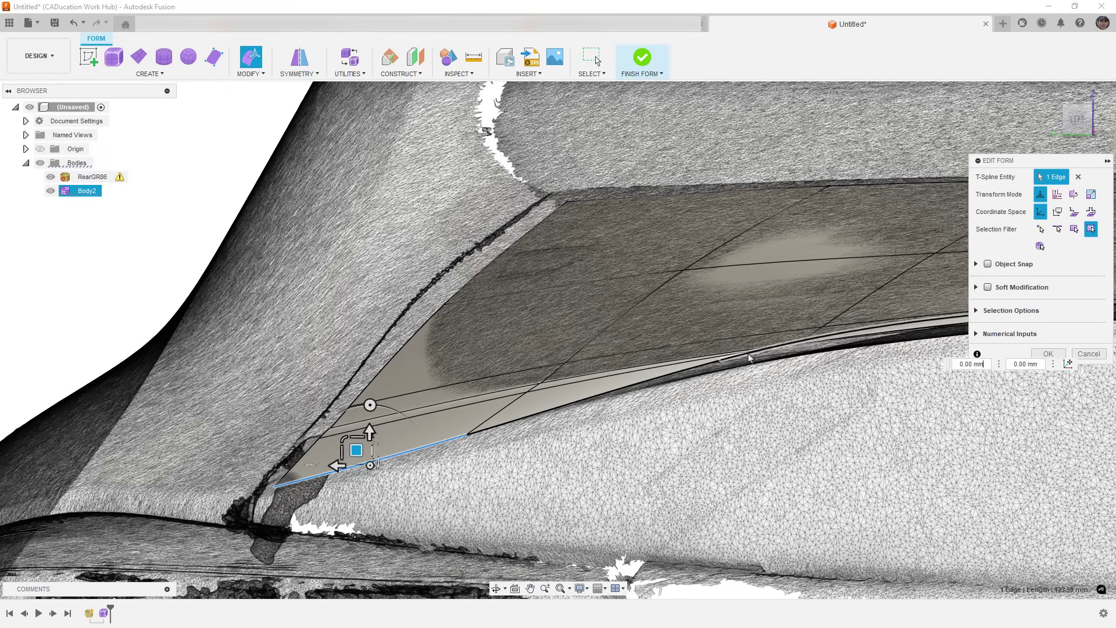
pyautogui.moveTo(859, 320); pyautogui.dragTo(859, 333)
pyautogui.scroll(-3, 587, 360)
pyautogui.scroll(-3, 612, 360)
pyautogui.keyDown('shift'); pyautogui.moveTo(849, 418); pyautogui.dragTo(749, 431, button='middle'); pyautogui.keyUp('shift')
pyautogui.moveTo(815, 404); pyautogui.dragTo(543, 346, button='middle')
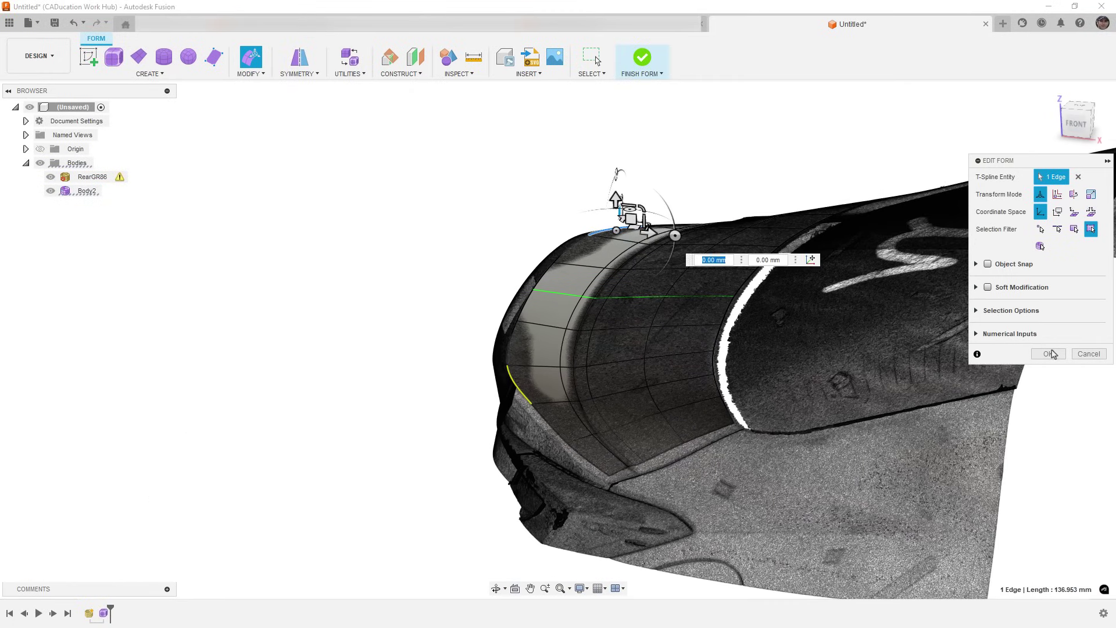
pyautogui.click(1050, 352)
# Step: Hide the scan mesh, examine the shape of the extended surface, and show the mesh again
pyautogui.click(51, 177)
pyautogui.keyDown('shift'); pyautogui.moveTo(541, 356); pyautogui.dragTo(648, 361, button='middle'); pyautogui.keyUp('shift')
pyautogui.click(50, 176)
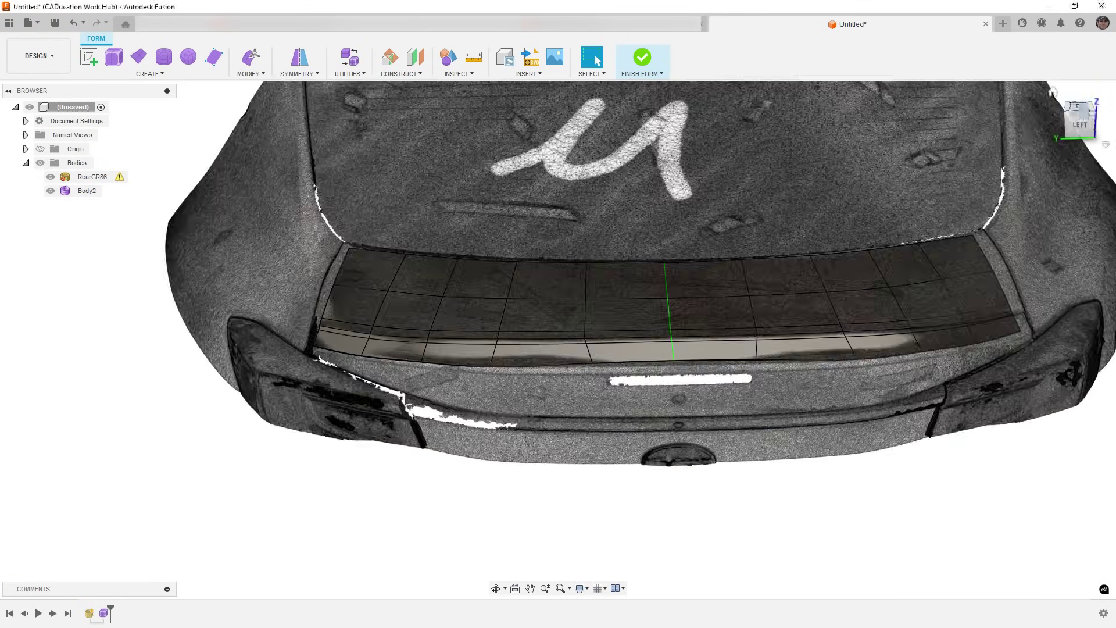
pyautogui.scroll(-3, 538, 316)
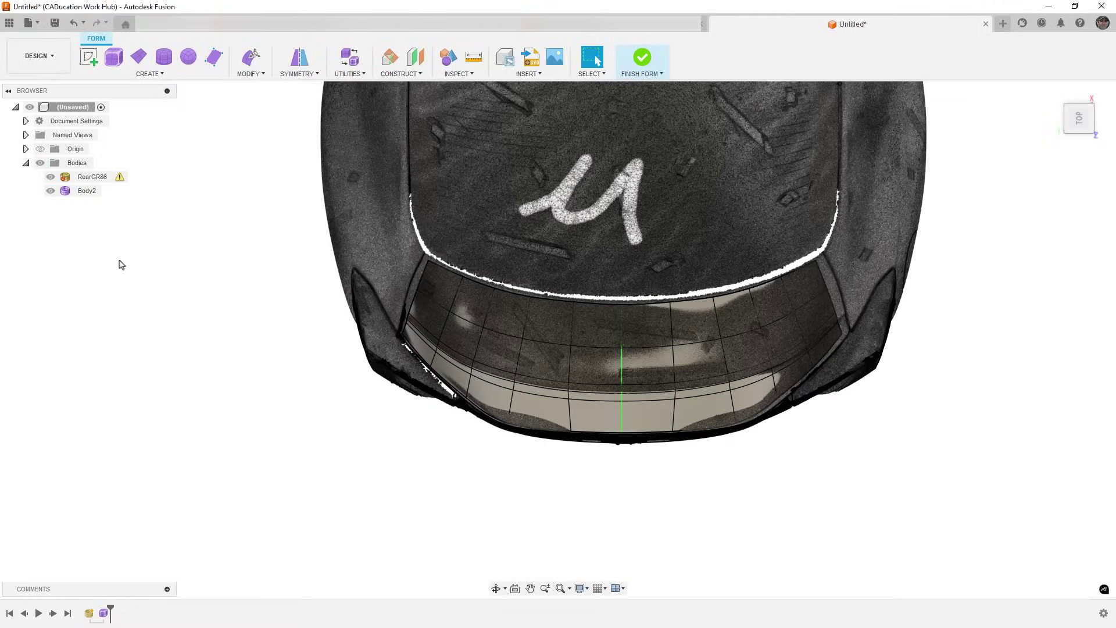
# Step: Duplicate the T-spline body Body2 in place and hide the original
pyautogui.click(71, 199)
pyautogui.hotkey('ctrl', 'c')
pyautogui.hotkey('ctrl', 'v')
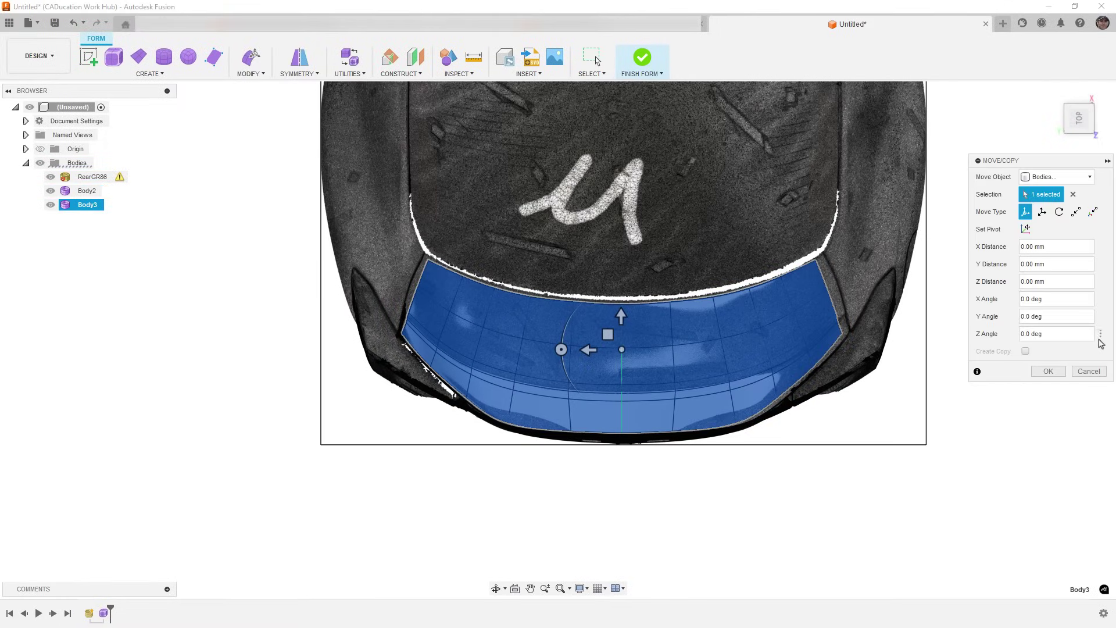
pyautogui.click(1061, 375)
pyautogui.click(50, 191)
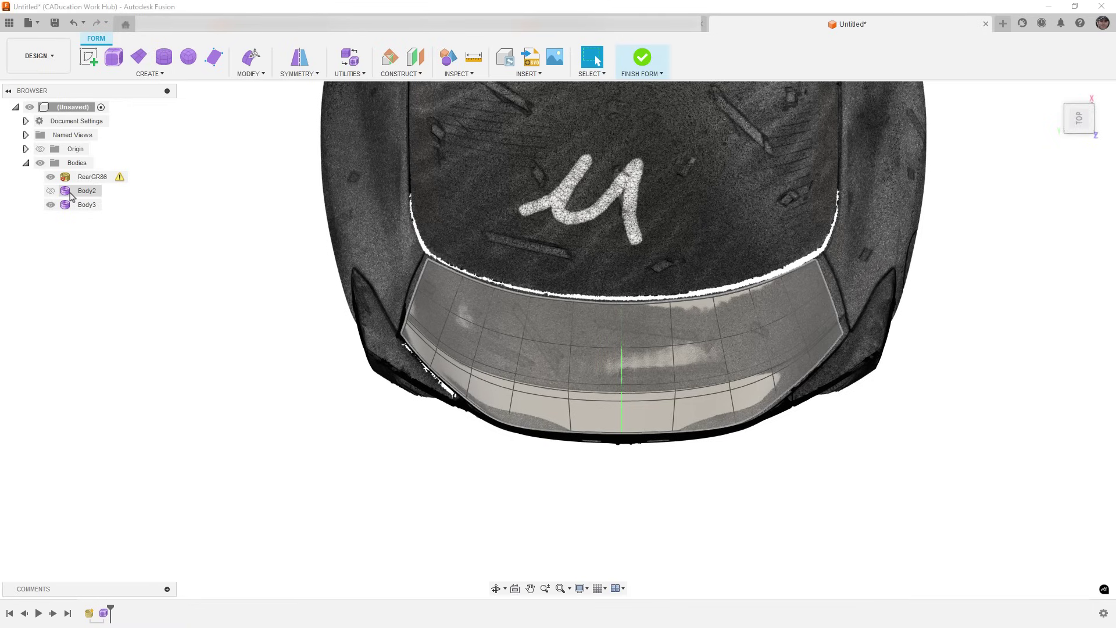
# Step: Subdivide all 50 faces of the copied body with Simple insert mode, 2 length faces and 2 width faces
pyautogui.click(250, 74)
pyautogui.click(259, 120)
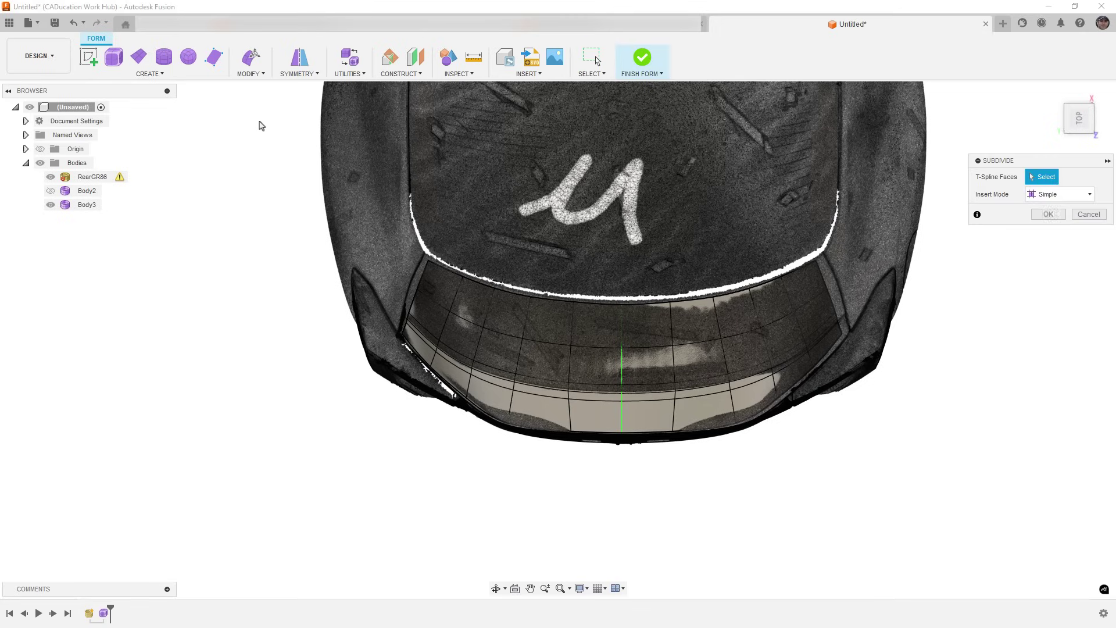
pyautogui.moveTo(363, 224); pyautogui.dragTo(941, 484)
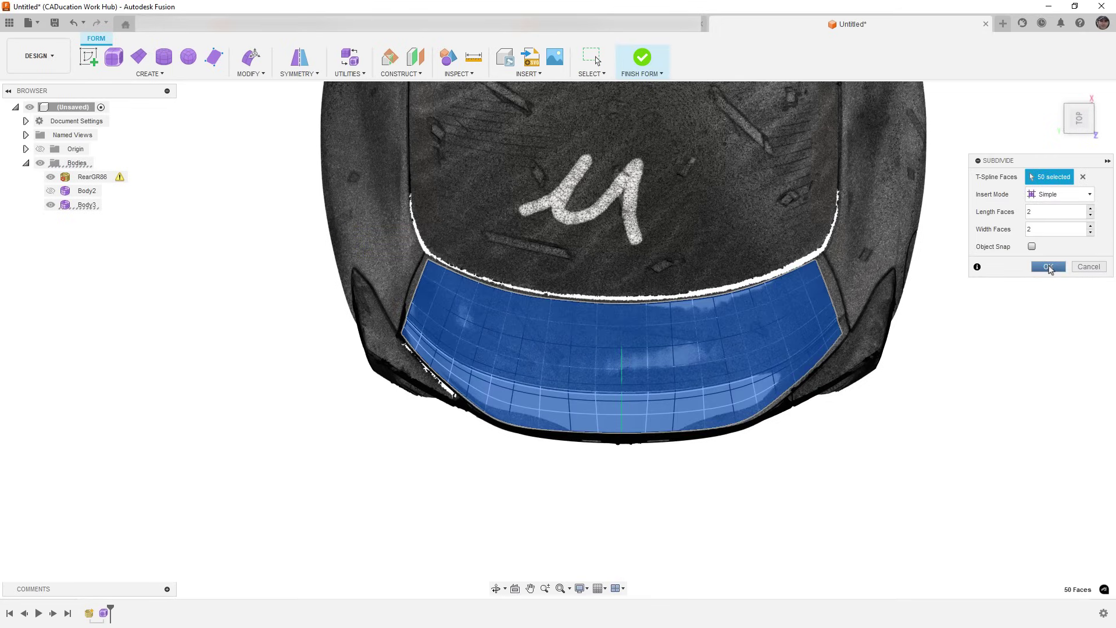
pyautogui.click(1047, 267)
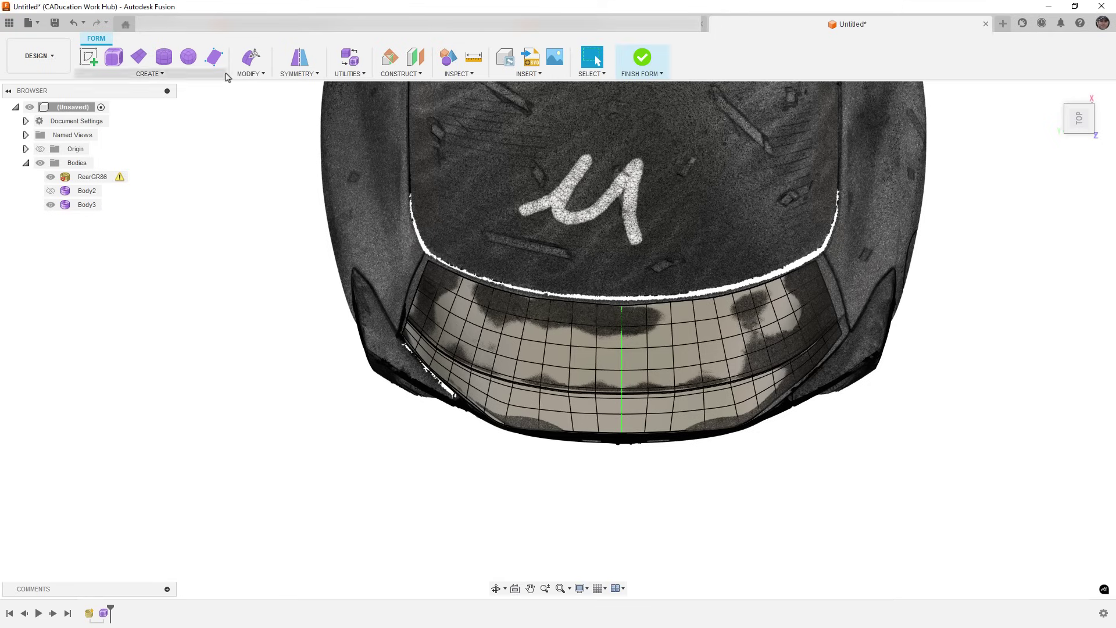
# Step: Pull all vertices of the subdivided copy onto the scan mesh
pyautogui.click(249, 74)
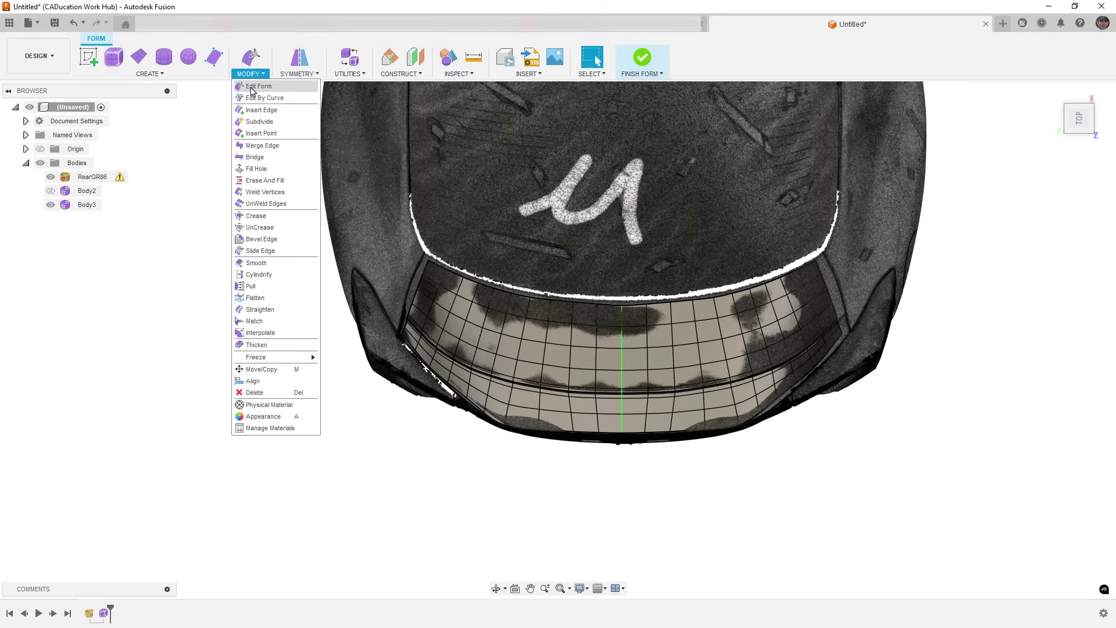
pyautogui.click(255, 286)
pyautogui.moveTo(286, 193); pyautogui.dragTo(893, 473)
pyautogui.click(1047, 231)
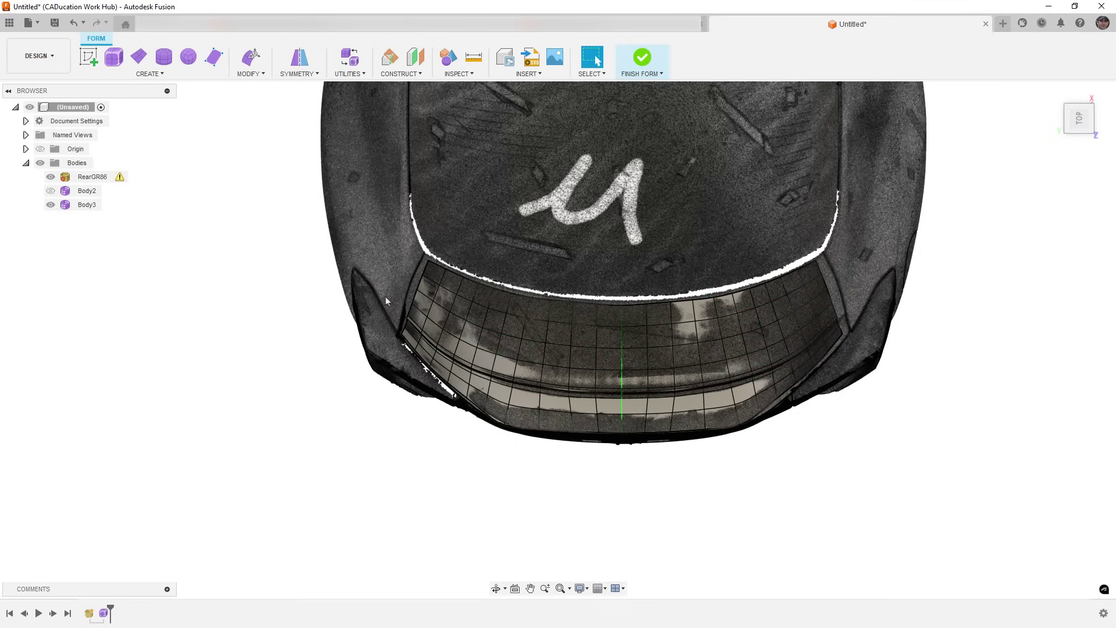
# Step: Hide the scan mesh and examine the pulled surface from low angles, especially the crease rows and their outer ends
pyautogui.click(50, 177)
pyautogui.keyDown('shift'); pyautogui.moveTo(523, 325); pyautogui.dragTo(412, 272, button='middle'); pyautogui.keyUp('shift')
pyautogui.scroll(10, 626, 348)
pyautogui.keyDown('shift'); pyautogui.moveTo(626, 349); pyautogui.dragTo(674, 310, button='middle'); pyautogui.keyUp('shift')
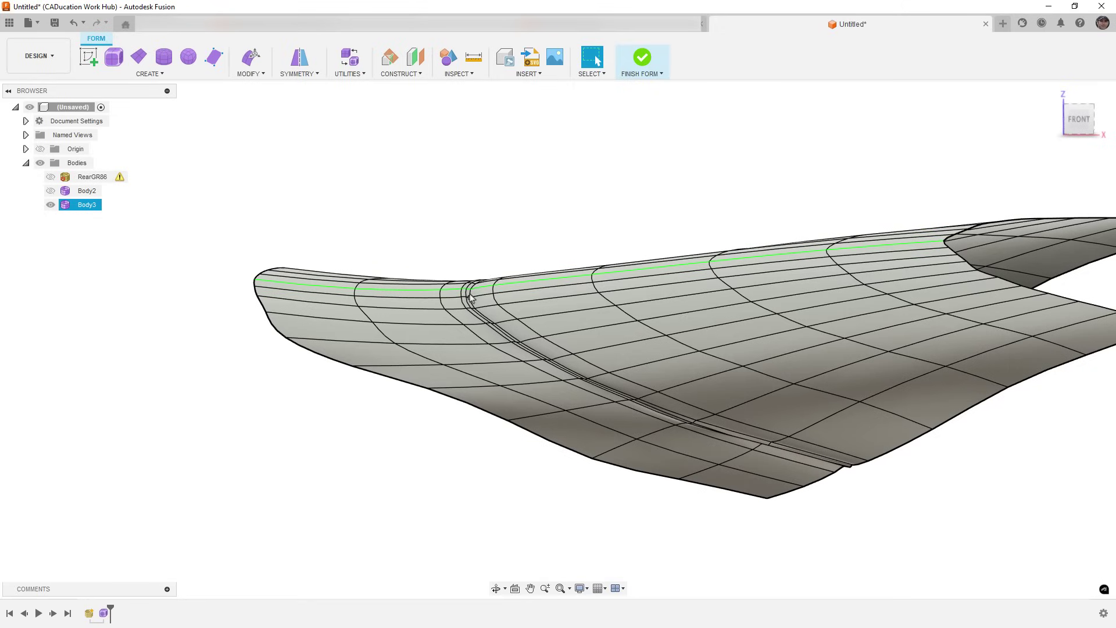
pyautogui.keyDown('shift'); pyautogui.moveTo(569, 354); pyautogui.dragTo(603, 381, button='middle'); pyautogui.keyUp('shift')
pyautogui.scroll(3, 352, 401)
pyautogui.keyDown('shift'); pyautogui.moveTo(351, 401); pyautogui.dragTo(334, 398, button='middle'); pyautogui.keyUp('shift')
pyautogui.scroll(4, 354, 428)
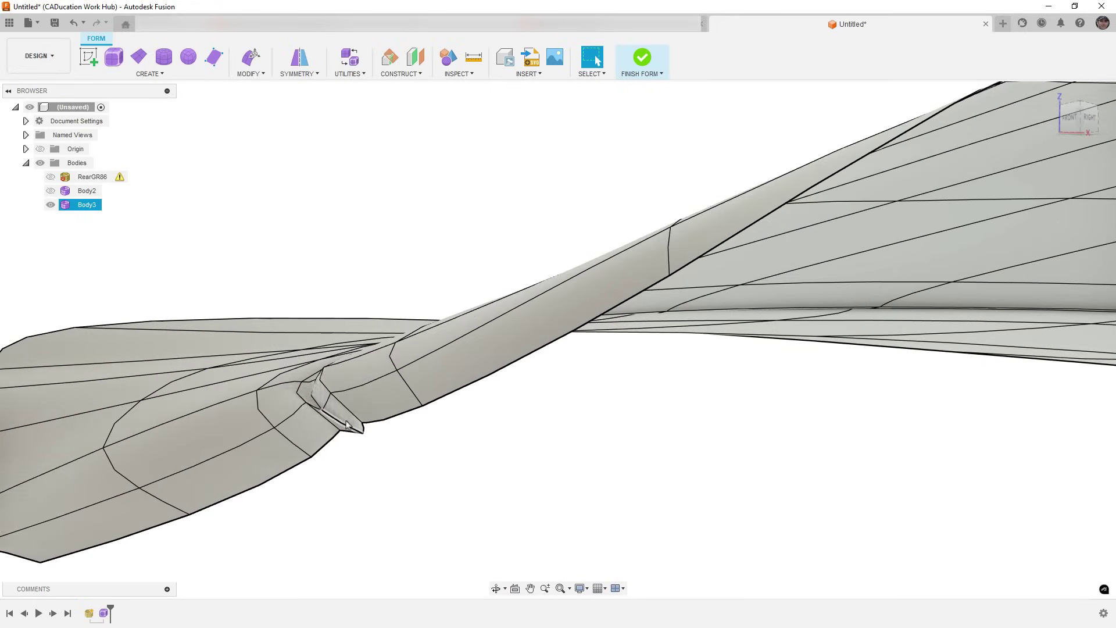
# Step: Move the protruding vertex at the crease's outer end inward toward the neighbouring outline of the T-spline body
pyautogui.scroll(-2, 349, 422)
pyautogui.moveTo(349, 423)
pyautogui.keyDown('shift'); pyautogui.mouseDown(button='middle')
pyautogui.moveTo(359, 423)
pyautogui.moveTo(351, 420)
pyautogui.mouseUp(button='middle'); pyautogui.keyUp('shift')
pyautogui.scroll(2, 361, 433)
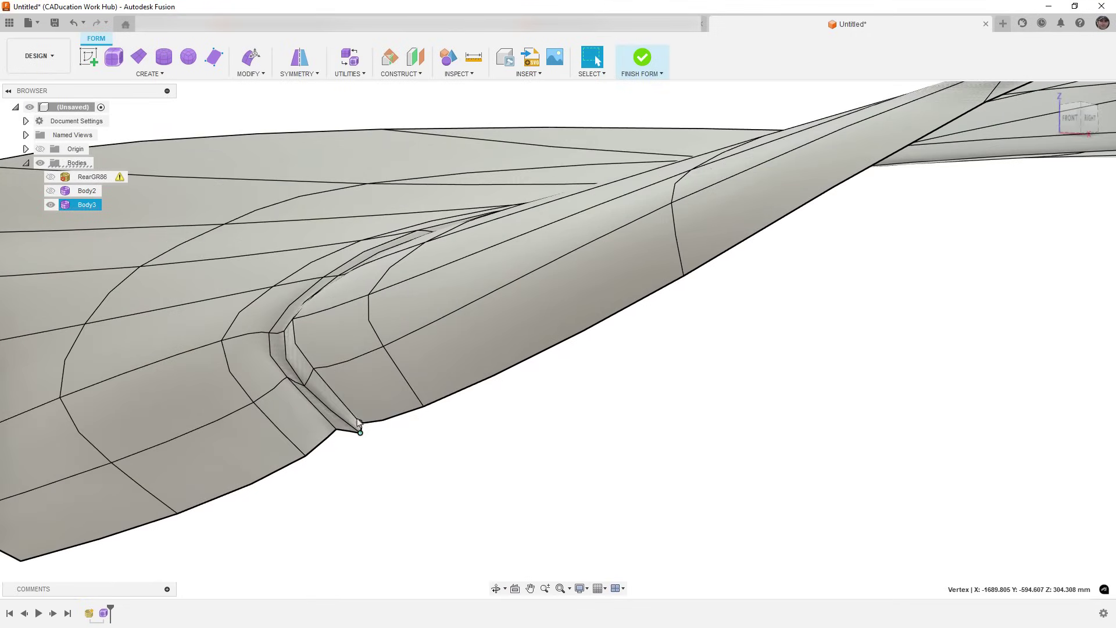
pyautogui.click(255, 62)
pyautogui.scroll(2, 384, 426)
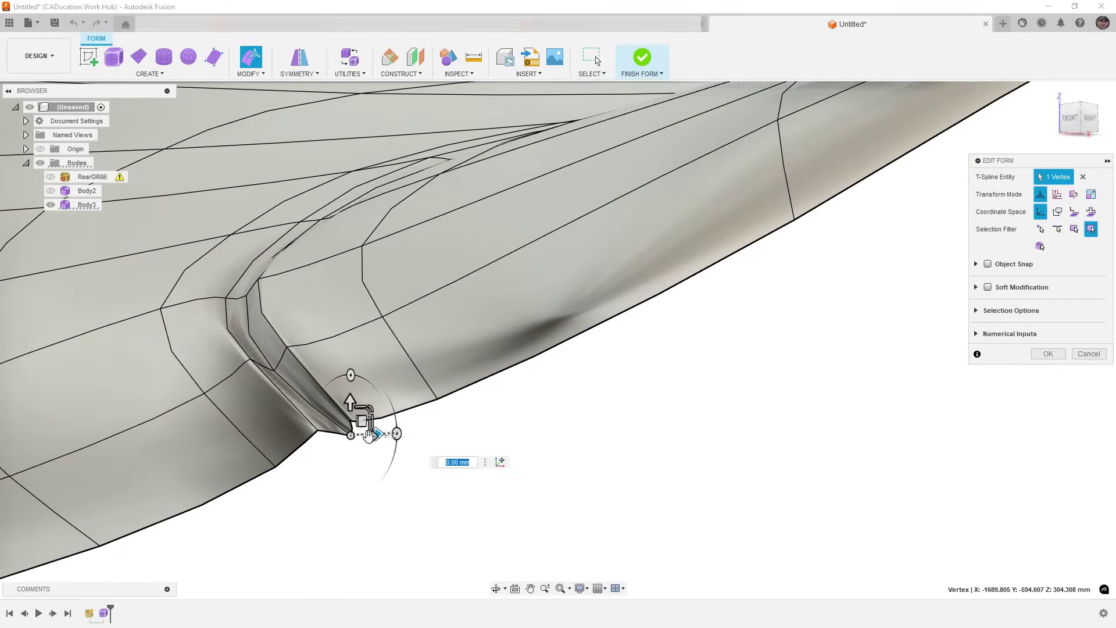
pyautogui.keyDown('shift'); pyautogui.moveTo(366, 437); pyautogui.dragTo(357, 431, button='middle'); pyautogui.keyUp('shift')
pyautogui.moveTo(355, 421); pyautogui.dragTo(327, 409)
# Step: Nudge the adjacent vertex inside the crease to even out its rows and finish the form edit
pyautogui.click(299, 369)
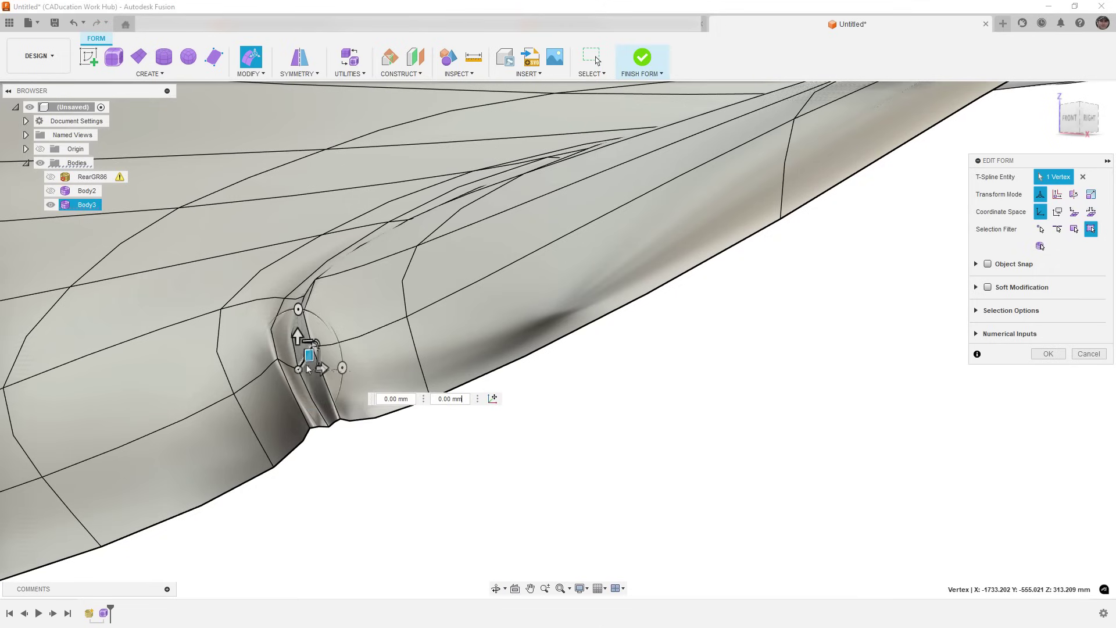
pyautogui.moveTo(308, 353); pyautogui.dragTo(304, 342)
pyautogui.keyDown('shift'); pyautogui.moveTo(338, 323); pyautogui.dragTo(419, 296, button='middle'); pyautogui.keyUp('shift')
pyautogui.scroll(-3, 445, 323)
pyautogui.click(1048, 353)
# Step: Run Make Uniform on the T-spline body Body3 with Convert T-Points off
pyautogui.keyDown('shift'); pyautogui.moveTo(523, 351); pyautogui.dragTo(349, 88, button='middle'); pyautogui.keyUp('shift')
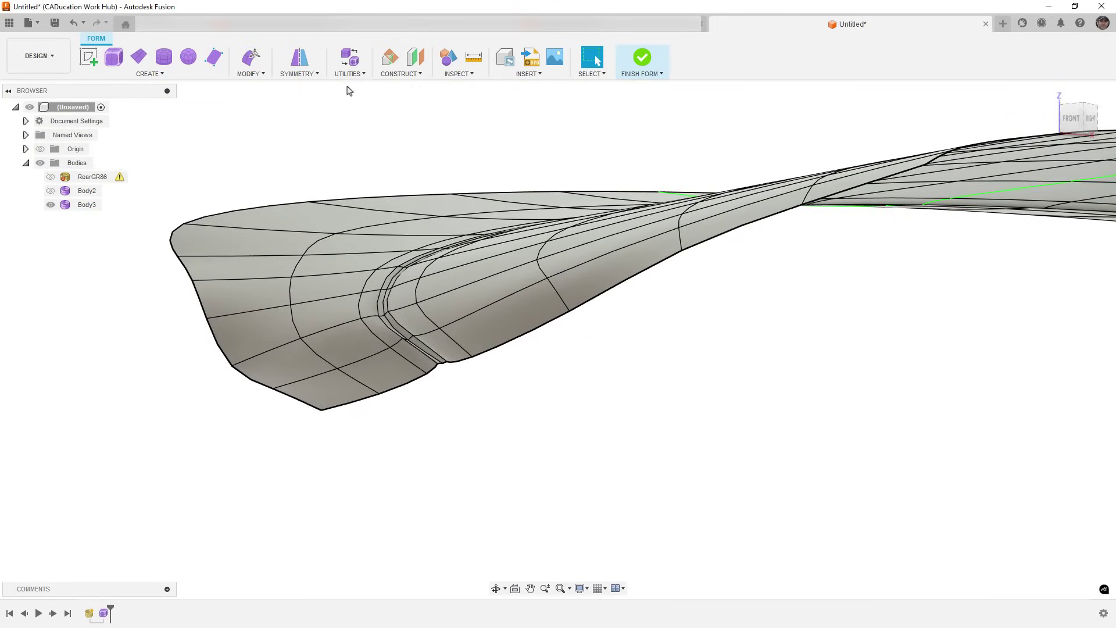
pyautogui.click(349, 74)
pyautogui.click(355, 107)
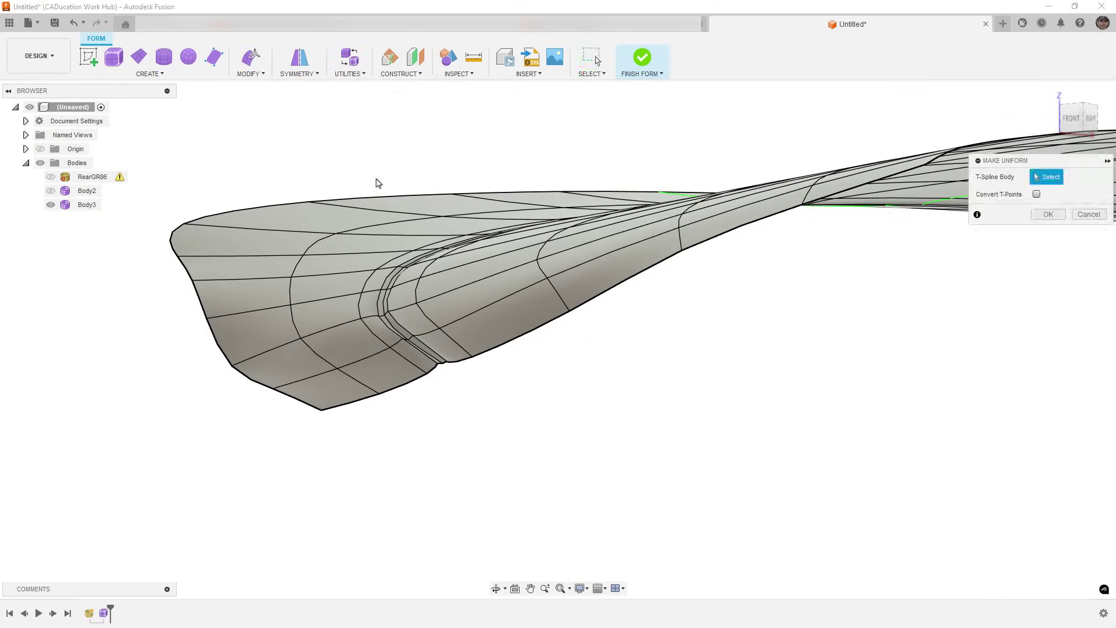
pyautogui.click(1051, 215)
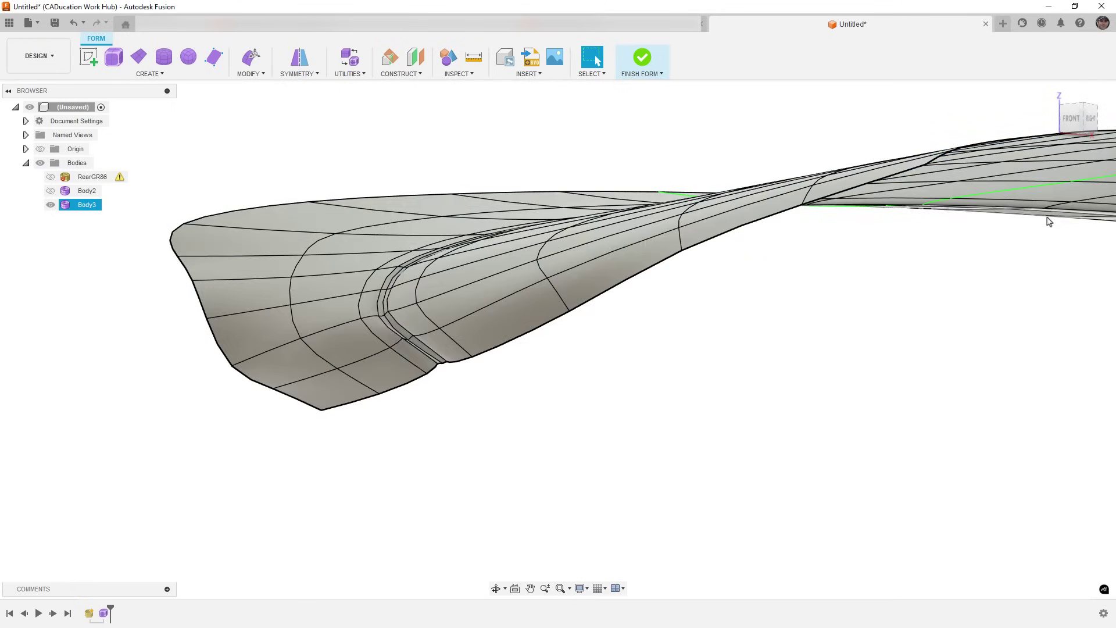
# Step: Switch Body3 to box display in the top view and start editing the form at the crease's outer end
pyautogui.scroll(5, 353, 345)
pyautogui.keyDown('shift'); pyautogui.moveTo(385, 349); pyautogui.dragTo(500, 395, button='middle'); pyautogui.keyUp('shift')
pyautogui.press('Escape')
pyautogui.click(1068, 126)
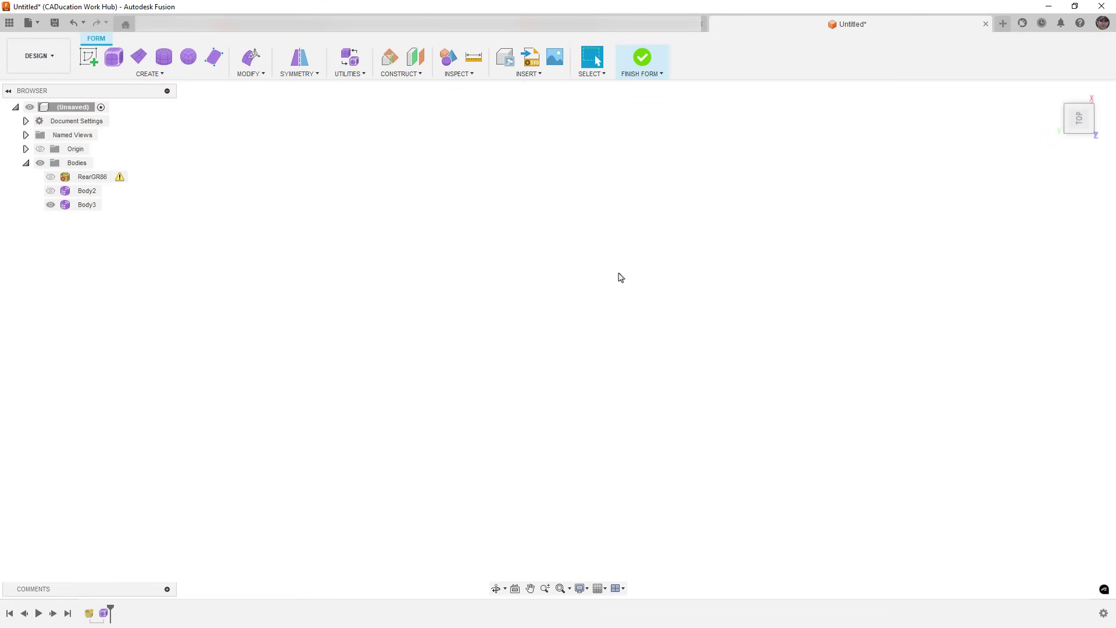
pyautogui.scroll(-5, 606, 258)
pyautogui.moveTo(574, 445); pyautogui.dragTo(728, 412, button='middle')
pyautogui.scroll(10, 125, 277)
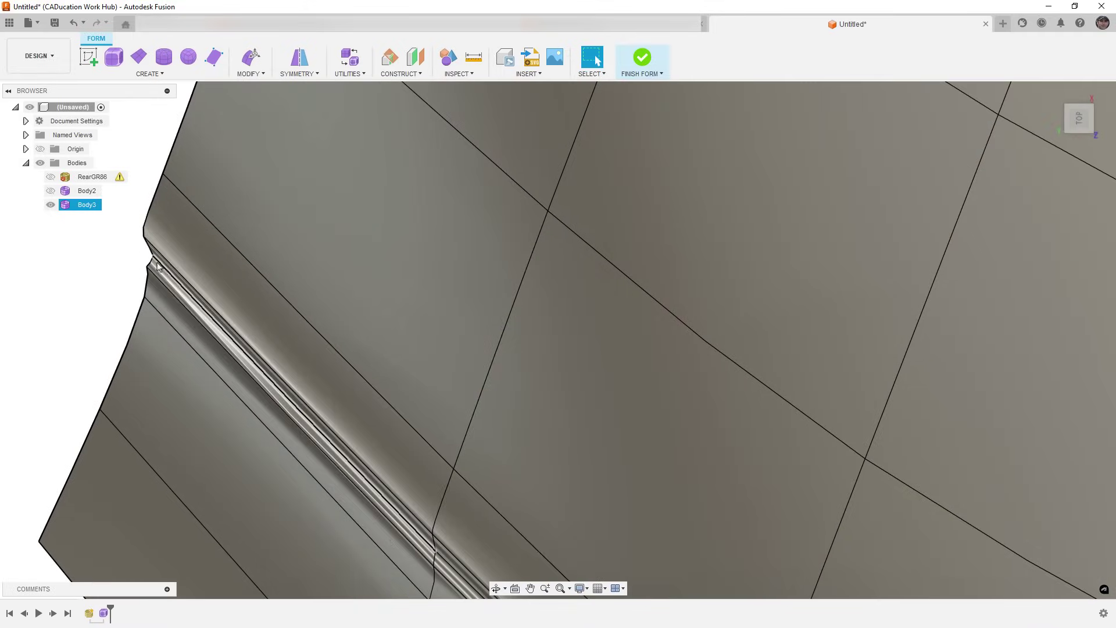
pyautogui.click(180, 253)
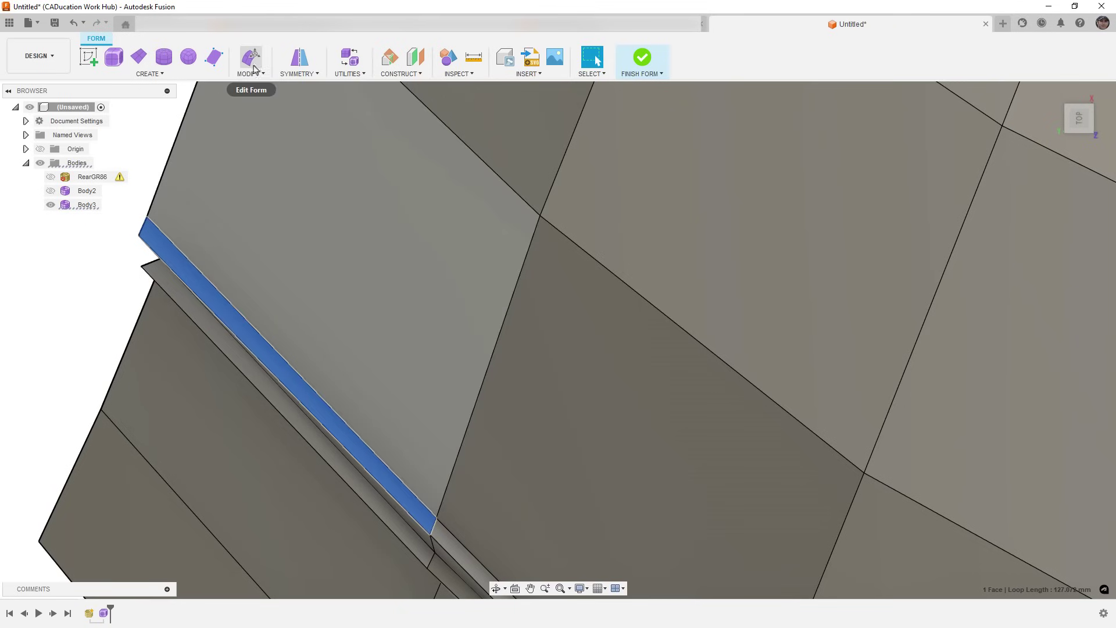
pyautogui.click(250, 56)
pyautogui.click(151, 258)
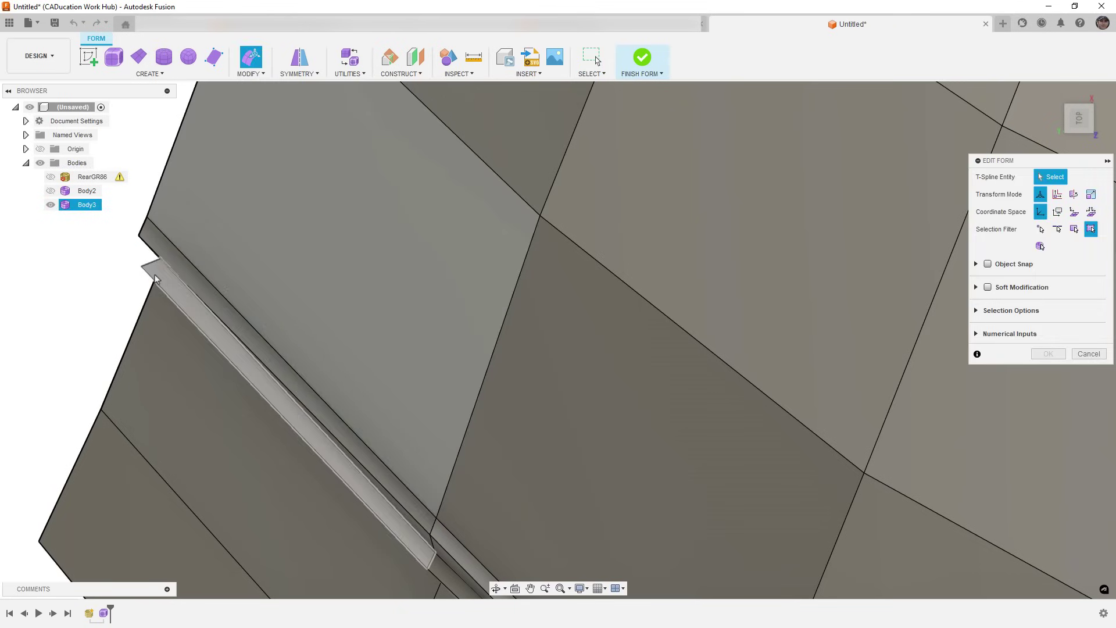
# Step: Examine the outer ends of the crease rows from the front and side in box display
pyautogui.keyDown('shift'); pyautogui.moveTo(152, 261); pyautogui.dragTo(471, 287, button='middle'); pyautogui.keyUp('shift')
pyautogui.scroll(-3, 473, 288)
pyautogui.scroll(-3, 474, 290)
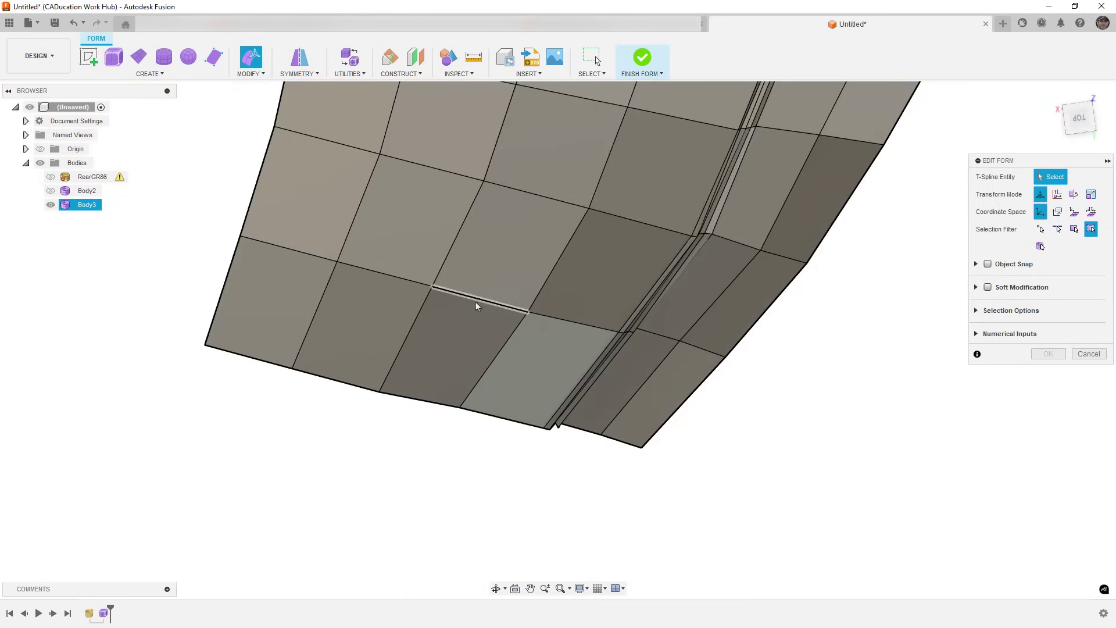
pyautogui.keyDown('shift'); pyautogui.moveTo(469, 351); pyautogui.dragTo(441, 267, button='middle'); pyautogui.keyUp('shift')
pyautogui.keyDown('shift'); pyautogui.moveTo(489, 370); pyautogui.dragTo(475, 553, button='middle'); pyautogui.keyUp('shift')
pyautogui.scroll(-3, 560, 436)
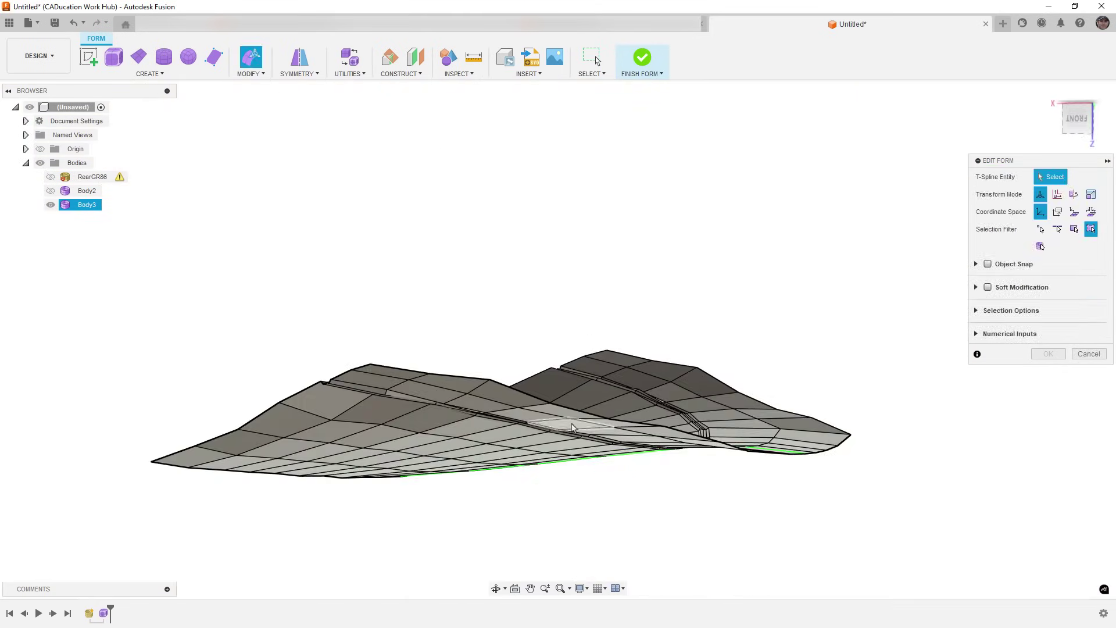
pyautogui.keyDown('shift'); pyautogui.moveTo(562, 430); pyautogui.dragTo(363, 390, button='middle'); pyautogui.keyUp('shift')
pyautogui.moveTo(363, 389); pyautogui.dragTo(653, 373, button='middle')
pyautogui.scroll(5, 468, 419)
pyautogui.scroll(8, 443, 424)
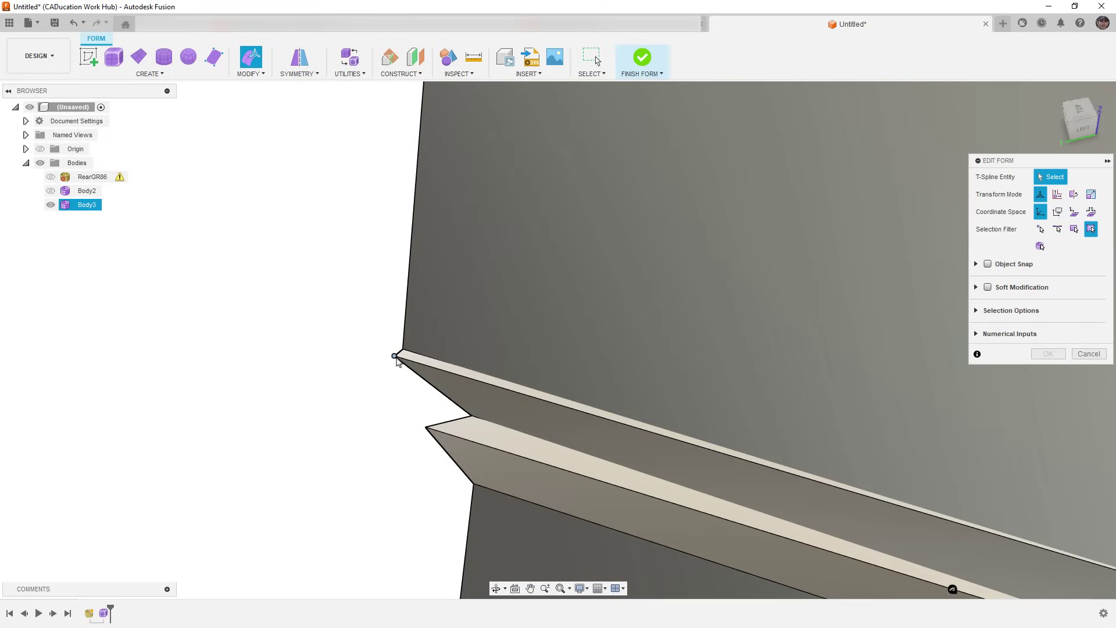
# Step: In the top view, move the indented vertex between the crease rows outward by about 0.807 mm and 2.567 mm
pyautogui.click(397, 356)
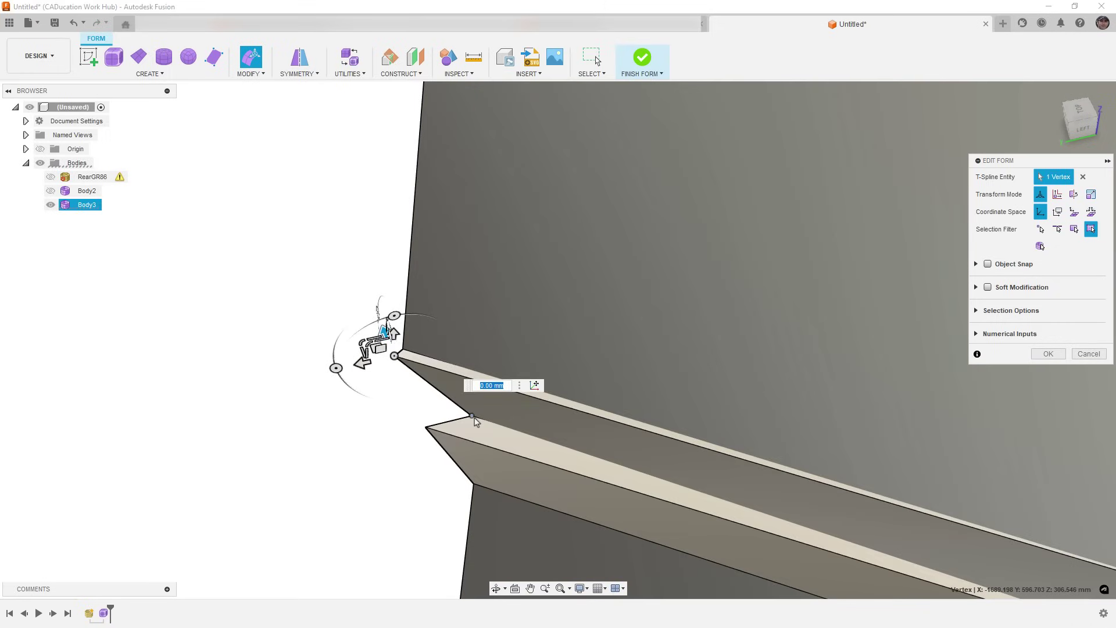
pyautogui.click(471, 417)
pyautogui.click(1078, 110)
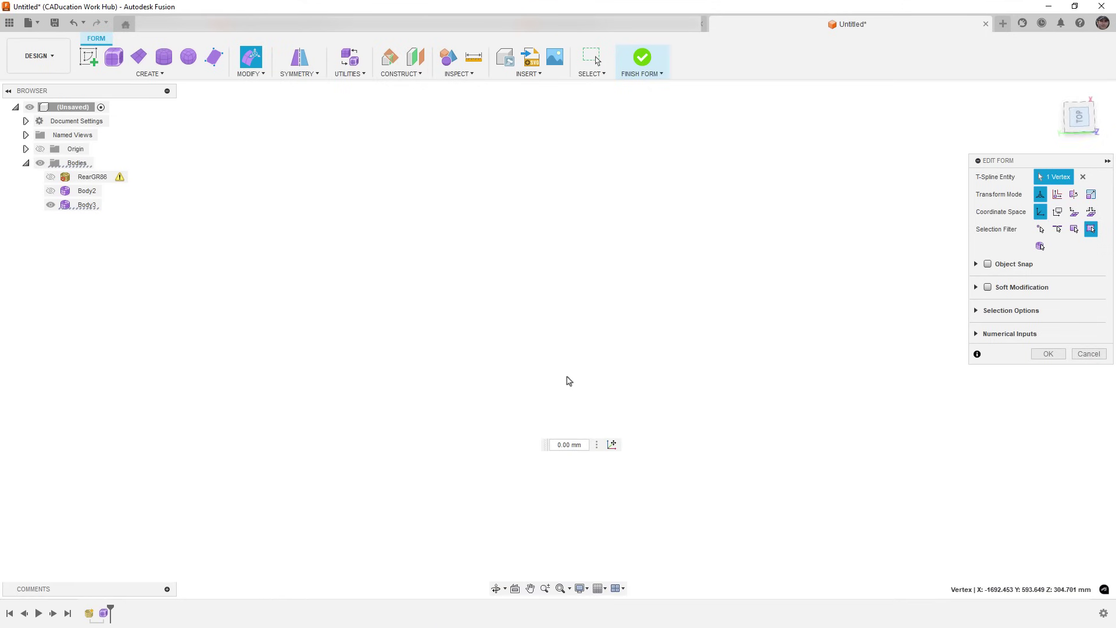
pyautogui.scroll(10, 323, 282)
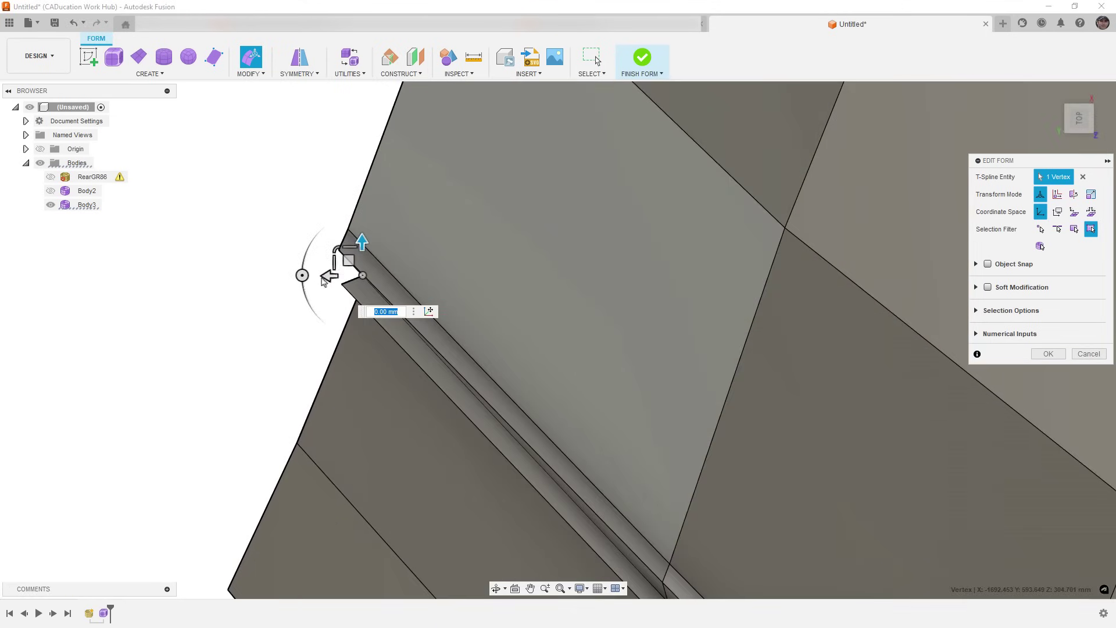
pyautogui.moveTo(348, 259); pyautogui.dragTo(328, 257)
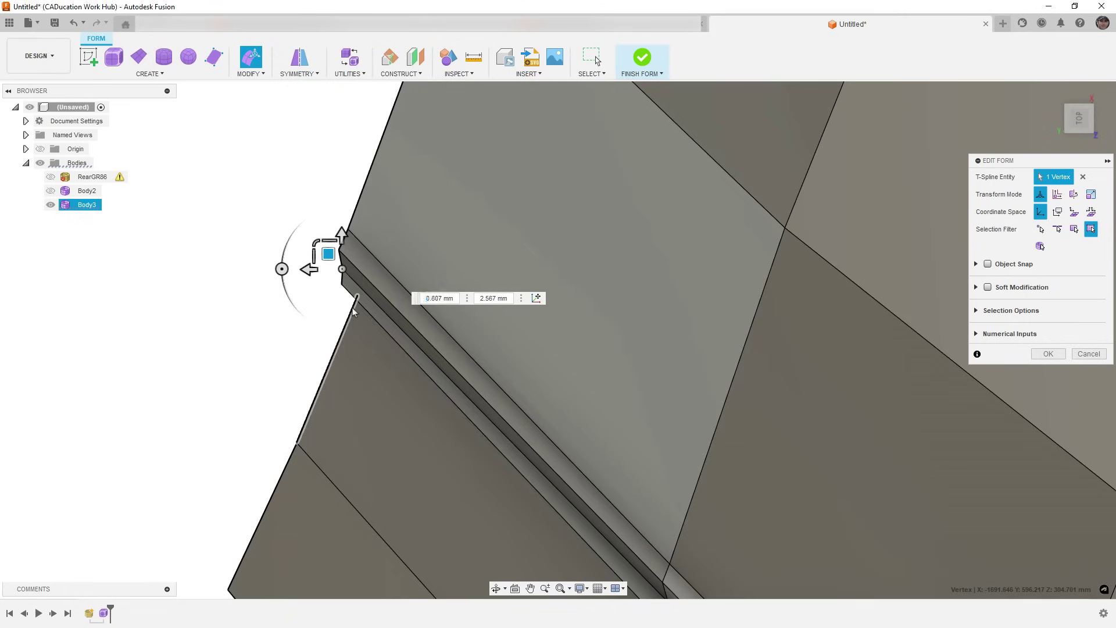
# Step: Move the outline edge beside the crease by about 0.734 and 1.907 mm, and its crease-side vertex by about 0.234 and 0.741 mm
pyautogui.click(355, 303)
pyautogui.moveTo(312, 351); pyautogui.dragTo(299, 347)
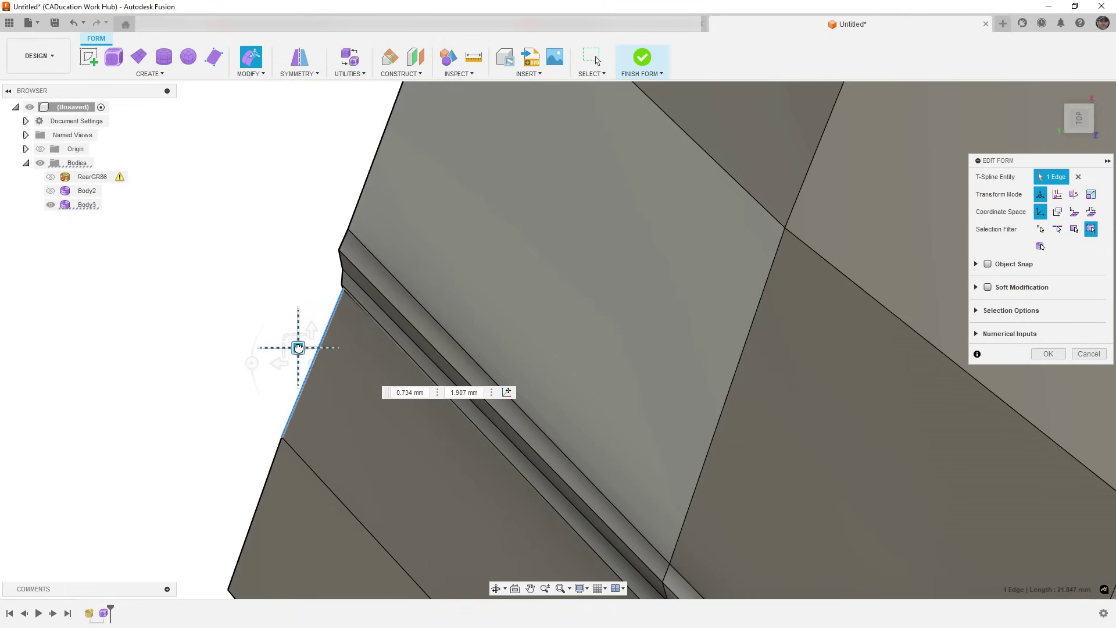
pyautogui.click(349, 294)
pyautogui.scroll(3, 343, 296)
pyautogui.click(343, 287)
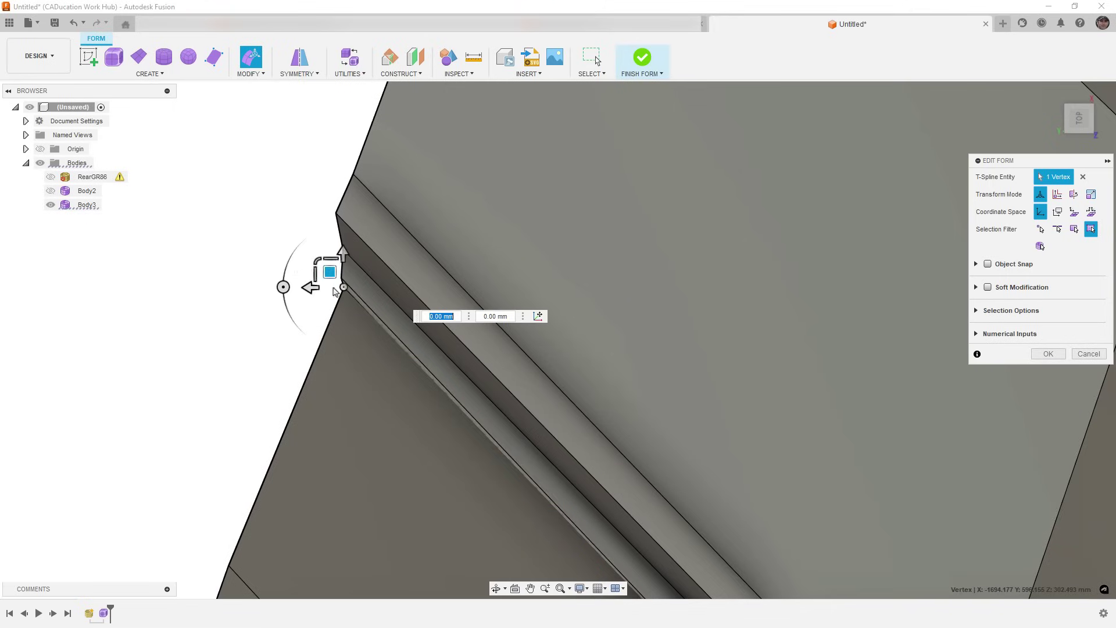
pyautogui.moveTo(337, 284); pyautogui.dragTo(317, 266)
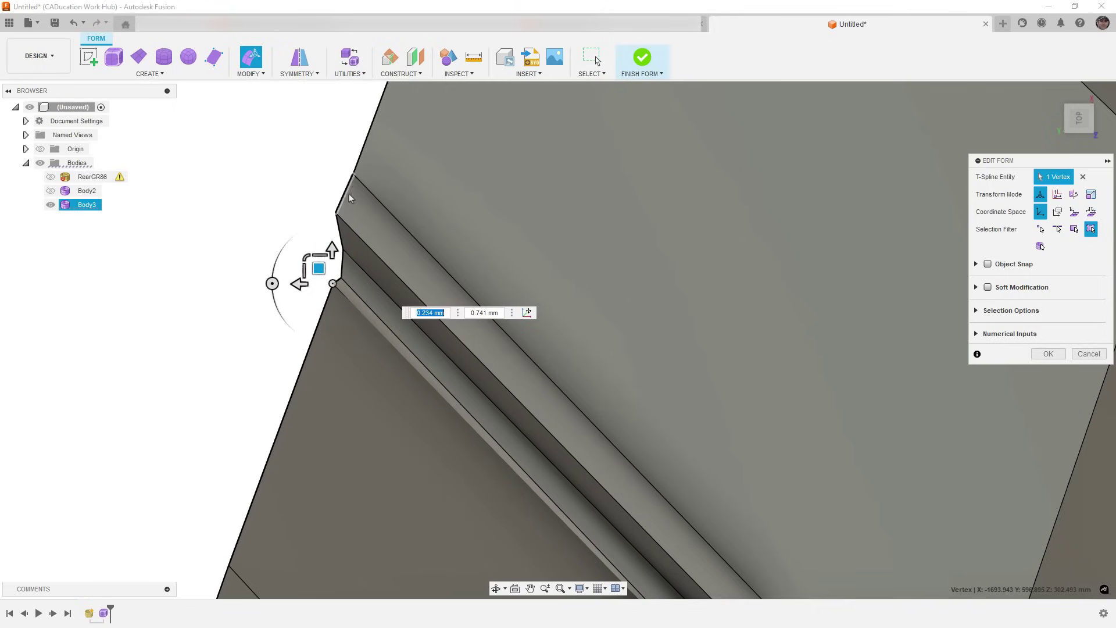
# Step: Line up the remaining outer vertices of the crease rows with the body's outline in the top view
pyautogui.click(341, 278)
pyautogui.moveTo(328, 260); pyautogui.dragTo(322, 257)
pyautogui.moveTo(337, 216); pyautogui.dragTo(344, 187)
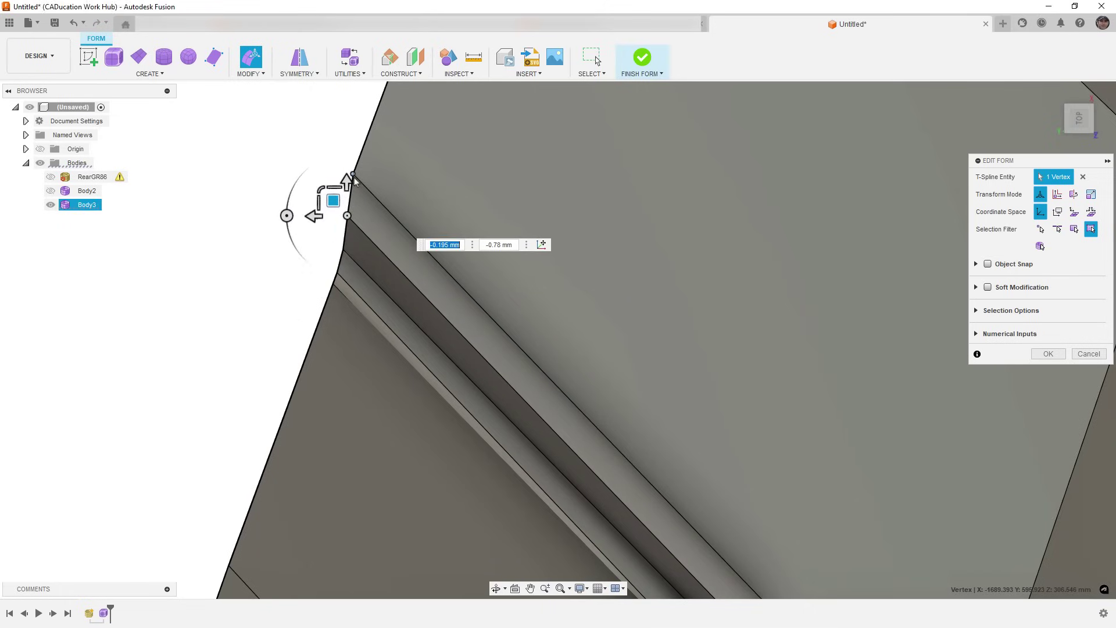
pyautogui.click(353, 175)
pyautogui.moveTo(343, 161); pyautogui.dragTo(335, 199)
pyautogui.click(348, 216)
pyautogui.scroll(-1, 323, 265)
pyautogui.scroll(-5, 324, 267)
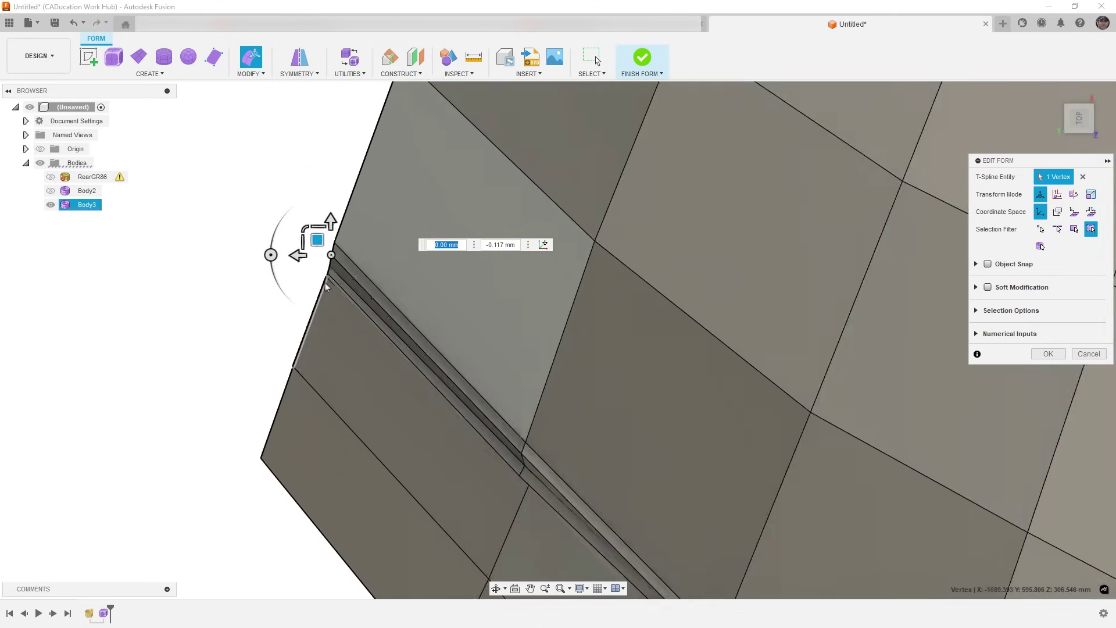
# Step: Move the short crosswise crease edge at the inner bend toward the outer end to even out the rows
pyautogui.scroll(5, 555, 477)
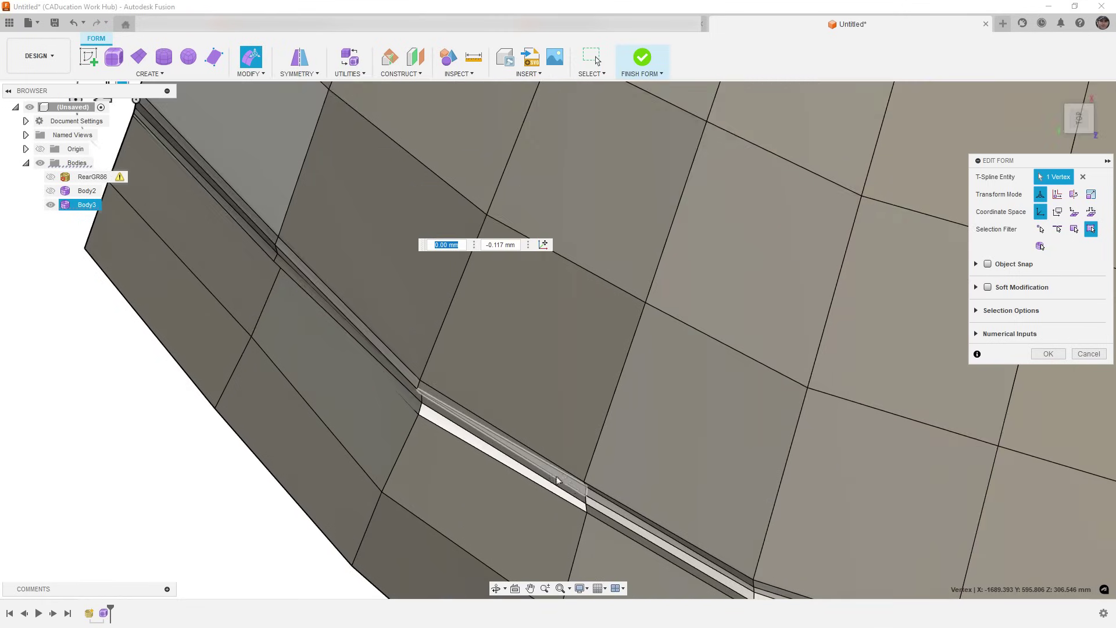
pyautogui.scroll(5, 377, 369)
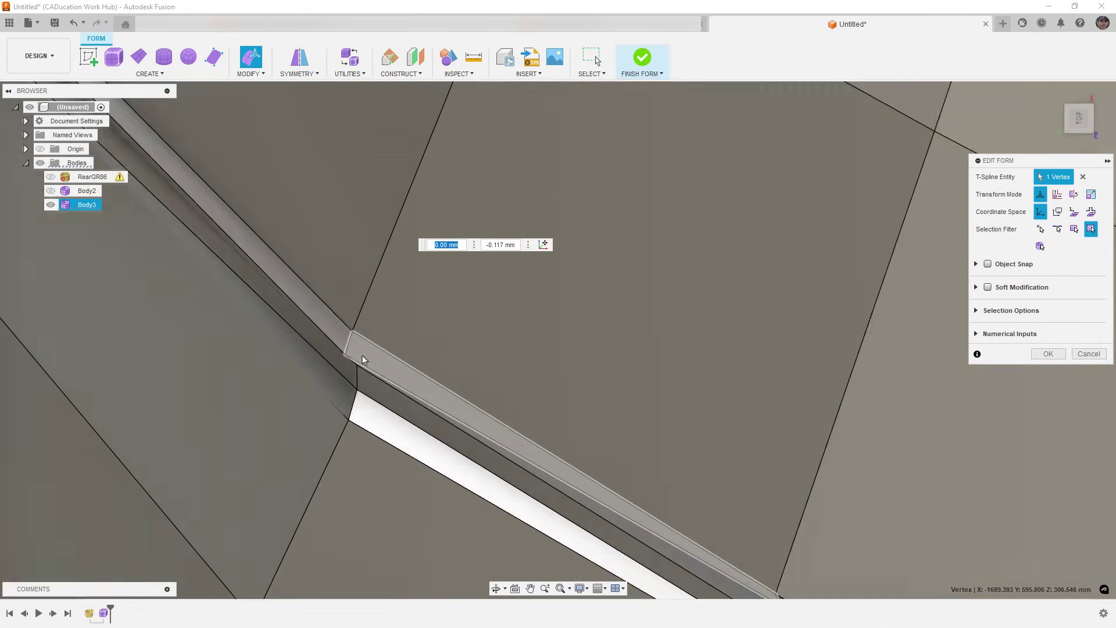
pyautogui.click(340, 352)
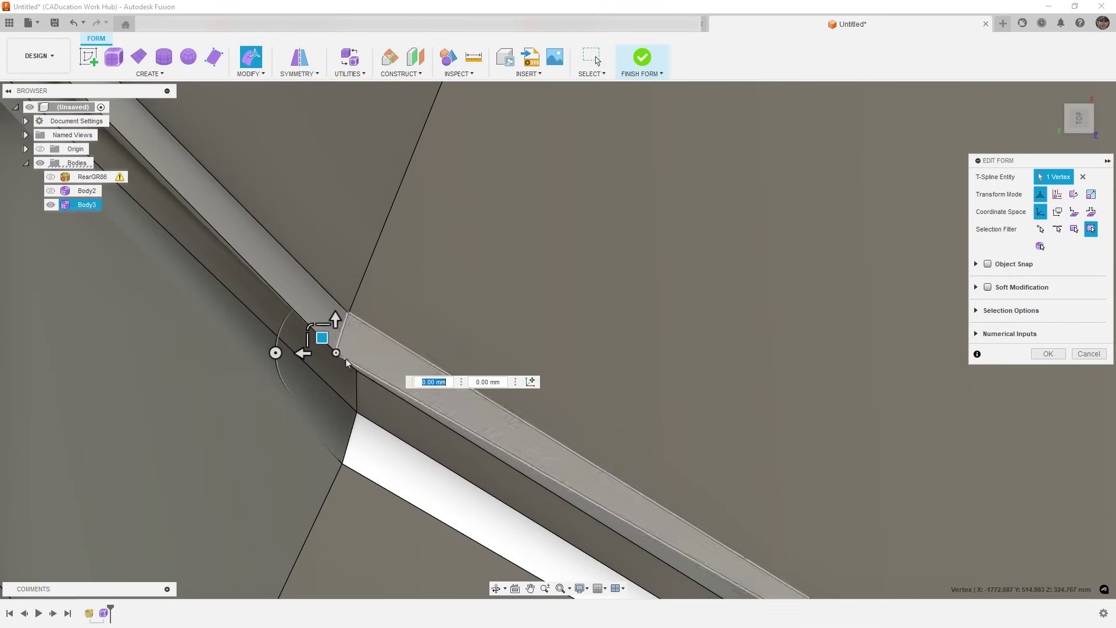
pyautogui.click(356, 398)
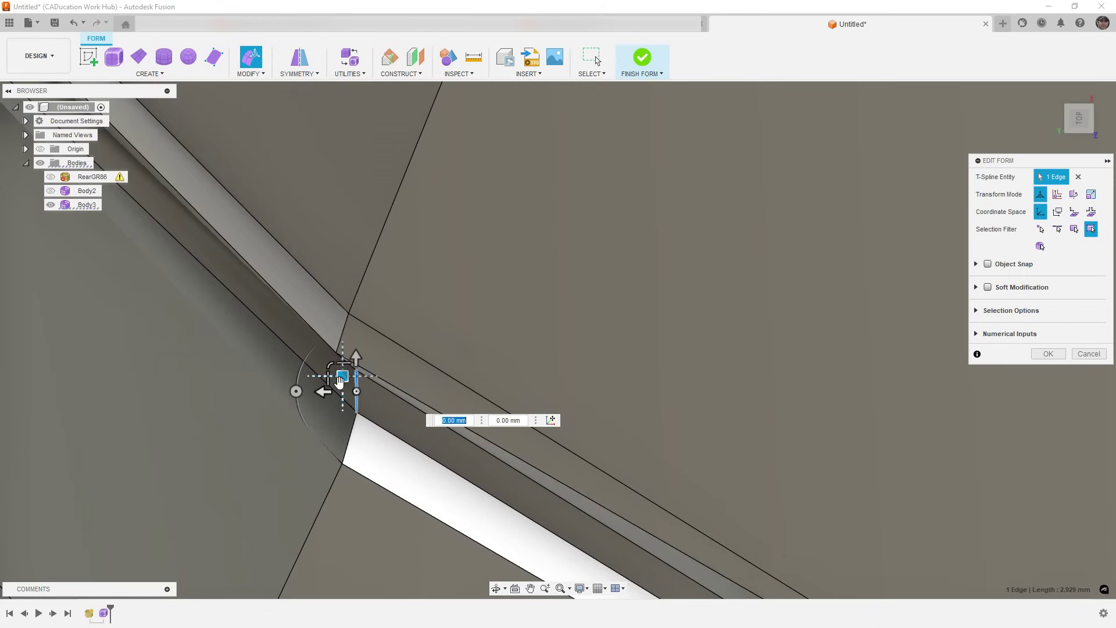
pyautogui.moveTo(342, 376); pyautogui.dragTo(321, 368)
# Step: Adjust the spiked crease profile near the outer end and return the body to smooth display
pyautogui.keyDown('shift'); pyautogui.moveTo(322, 365); pyautogui.dragTo(322, 337, button='middle'); pyautogui.keyUp('shift')
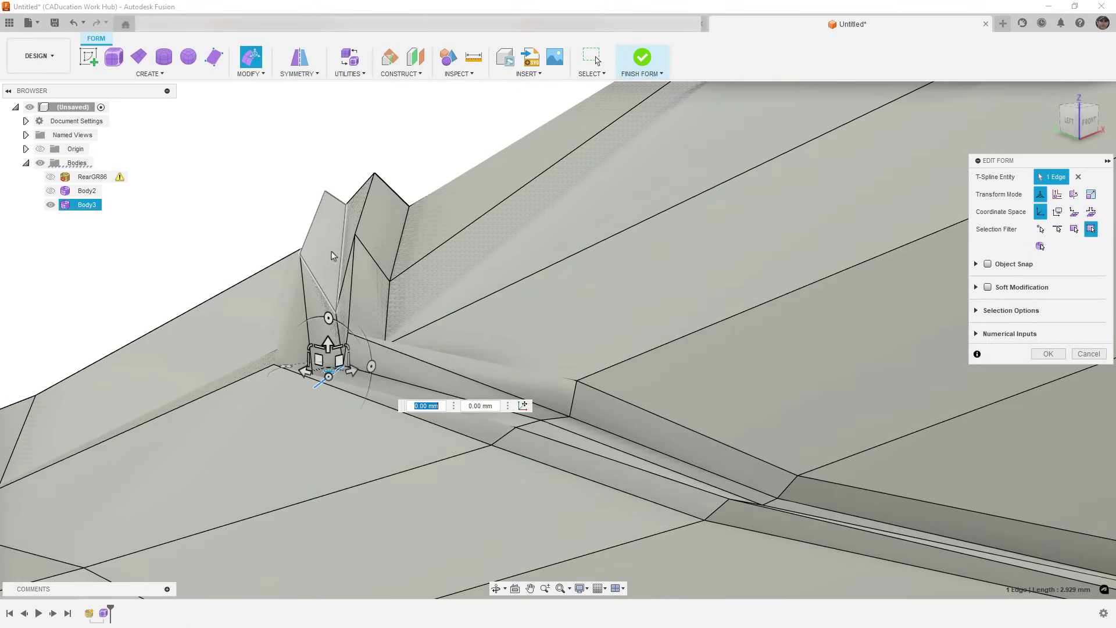
pyautogui.click(305, 233)
pyautogui.moveTo(302, 202); pyautogui.dragTo(311, 220)
pyautogui.moveTo(370, 187); pyautogui.dragTo(359, 208)
pyautogui.keyDown('shift'); pyautogui.moveTo(351, 295); pyautogui.dragTo(350, 313, button='middle'); pyautogui.keyUp('shift')
pyautogui.keyDown('shift'); pyautogui.moveTo(309, 269); pyautogui.dragTo(314, 270, button='middle'); pyautogui.keyUp('shift')
pyautogui.hotkey('alt', '3')
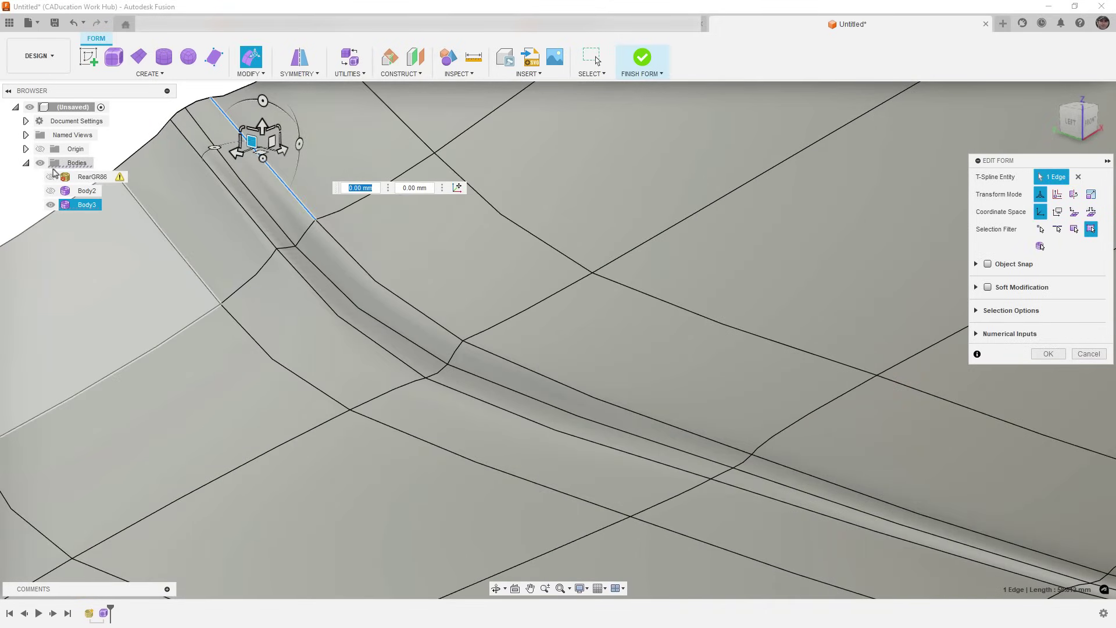
# Step: Show the RearGR86 scan mesh and reposition the crease points near the outer end to follow it
pyautogui.click(51, 176)
pyautogui.scroll(-3, 239, 242)
pyautogui.keyDown('shift'); pyautogui.moveTo(269, 266); pyautogui.dragTo(363, 264, button='middle'); pyautogui.keyUp('shift')
pyautogui.click(365, 226)
pyautogui.moveTo(365, 227); pyautogui.dragTo(412, 272)
pyautogui.moveTo(324, 230); pyautogui.dragTo(321, 220)
pyautogui.click(1047, 354)
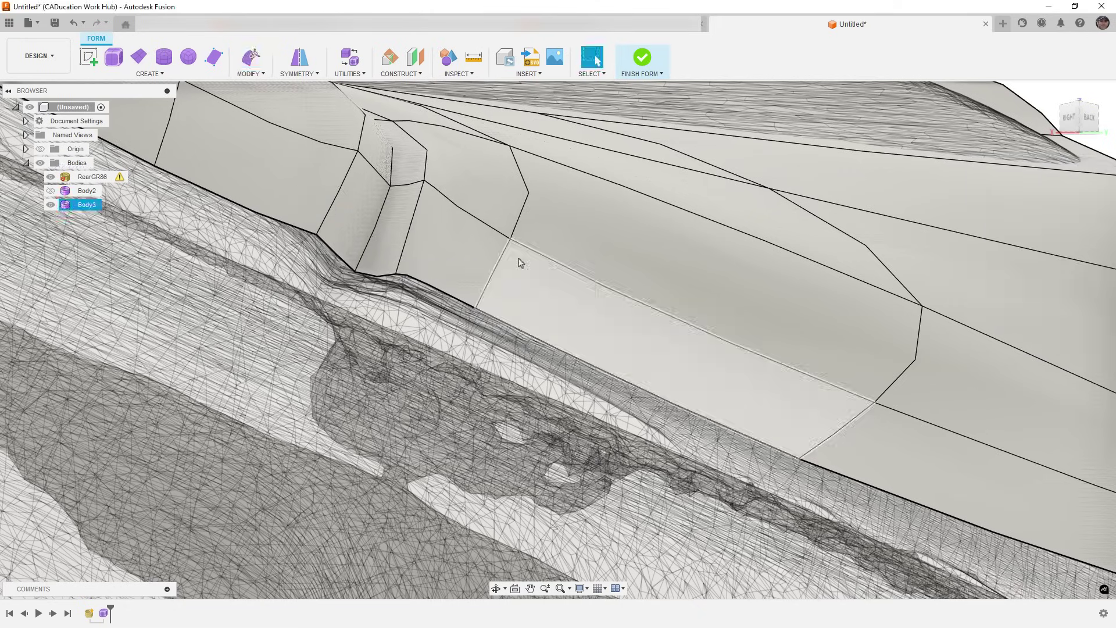
# Step: Delete the surplus closely spaced edge loops along the crease so that a single loop remains
pyautogui.click(343, 187)
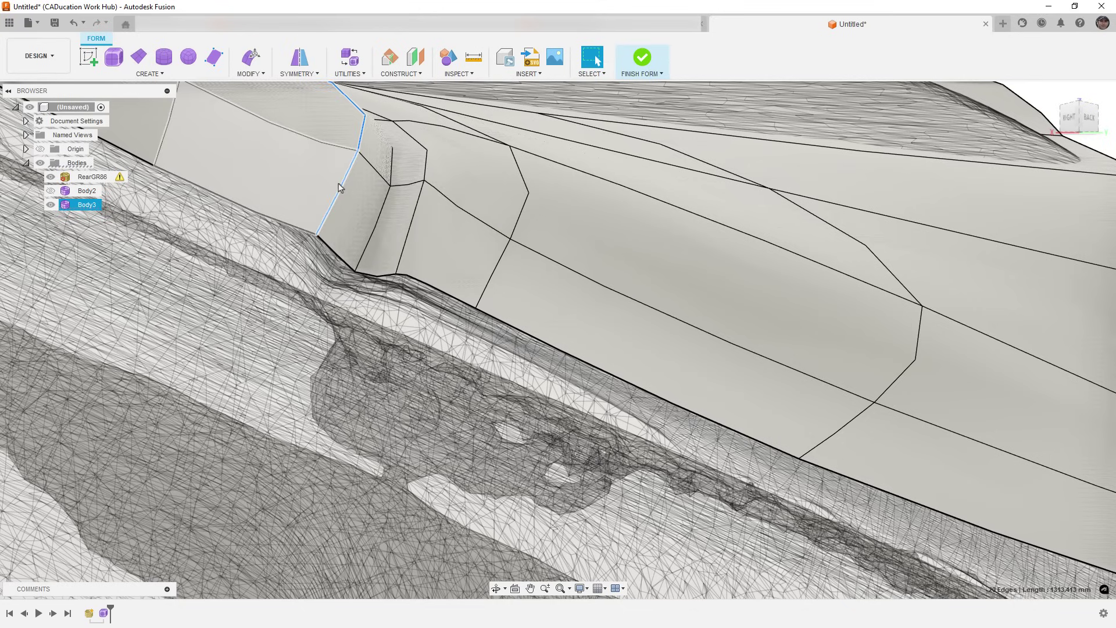
pyautogui.press('Delete')
pyautogui.scroll(-5, 370, 199)
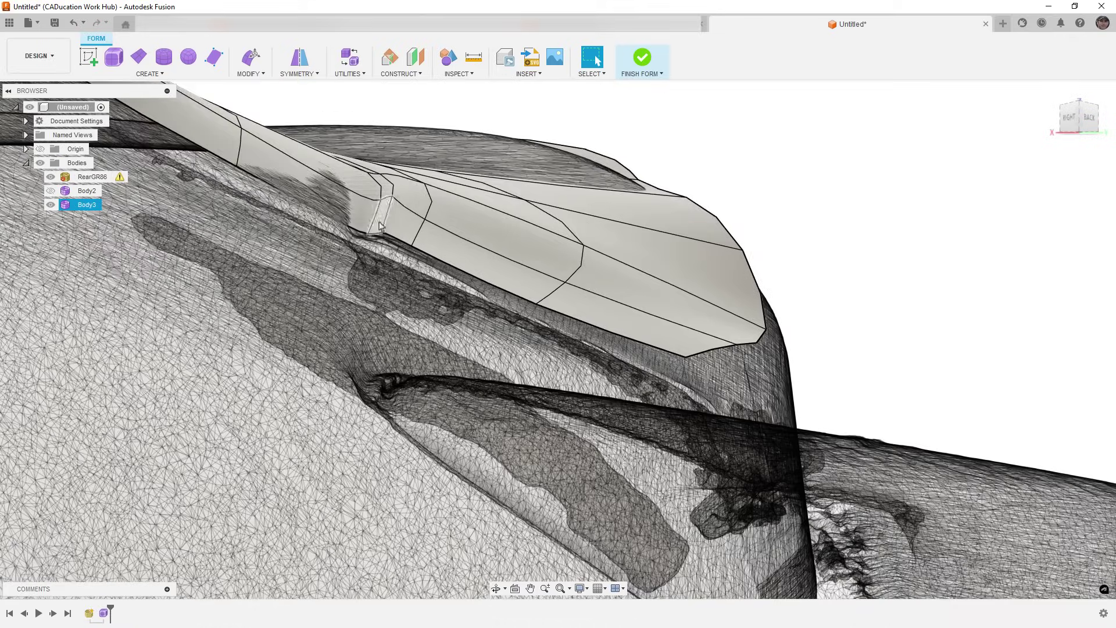
pyautogui.keyDown('shift'); pyautogui.moveTo(370, 199); pyautogui.dragTo(429, 331, button='middle'); pyautogui.keyUp('shift')
pyautogui.scroll(-5, 387, 222)
pyautogui.scroll(3, 424, 282)
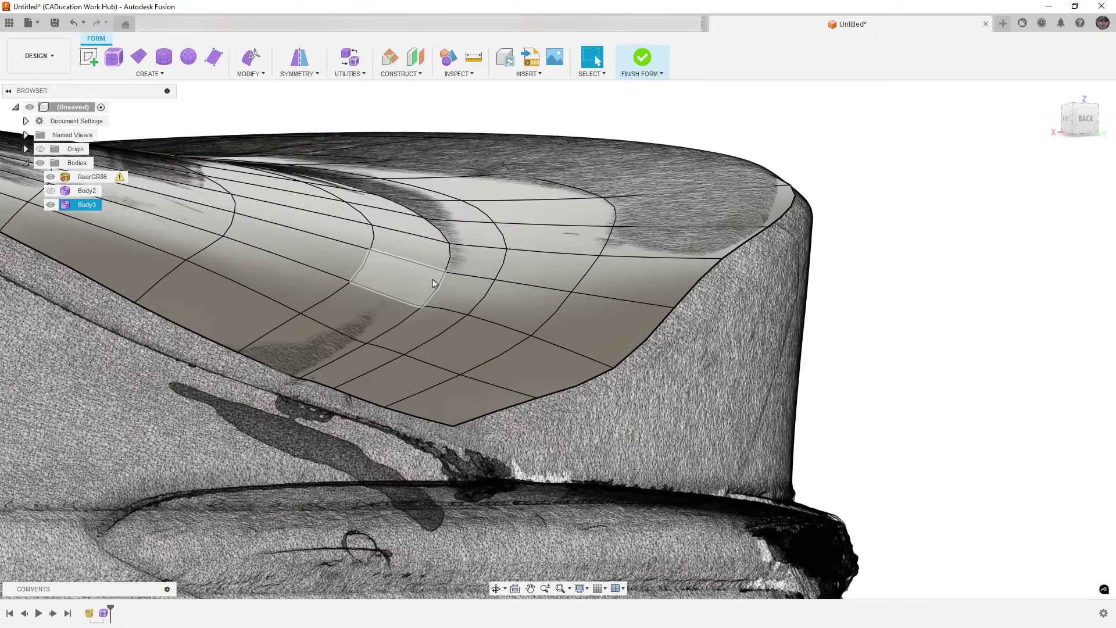
# Step: Bevel the single crease edge loop of Body3 with a width of 1.239 mm and 2 segments
pyautogui.doubleClick(439, 288)
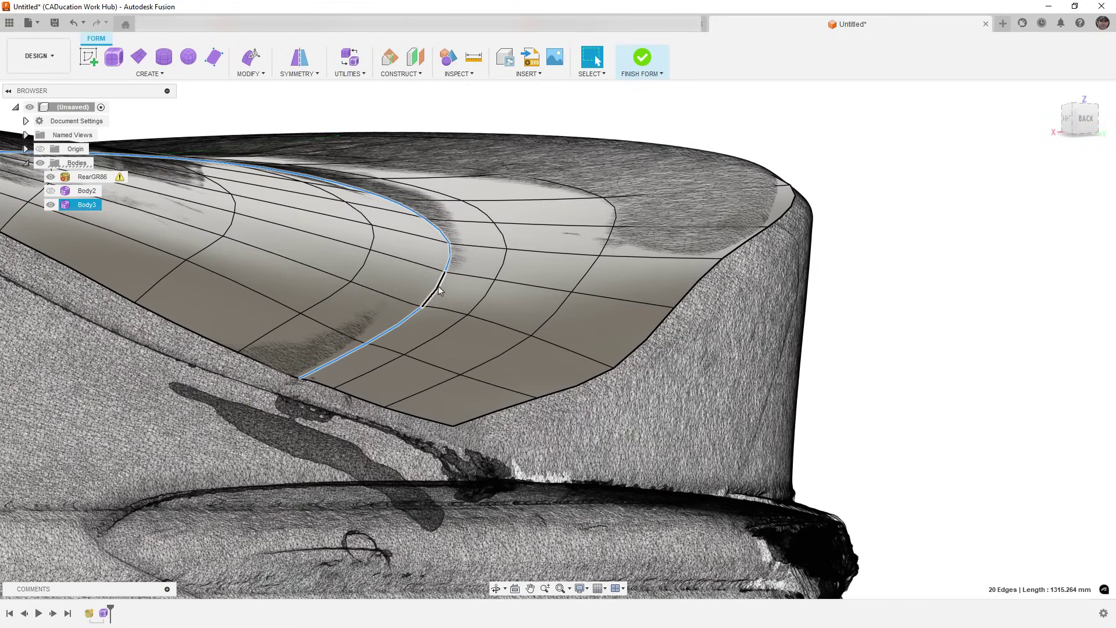
pyautogui.click(250, 73)
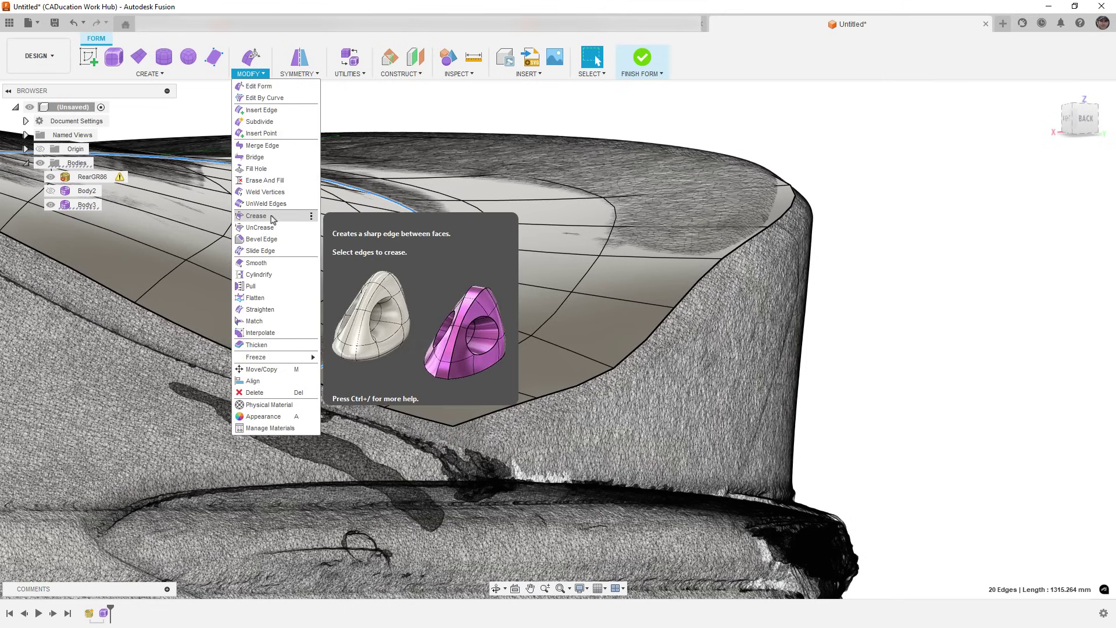
pyautogui.click(272, 238)
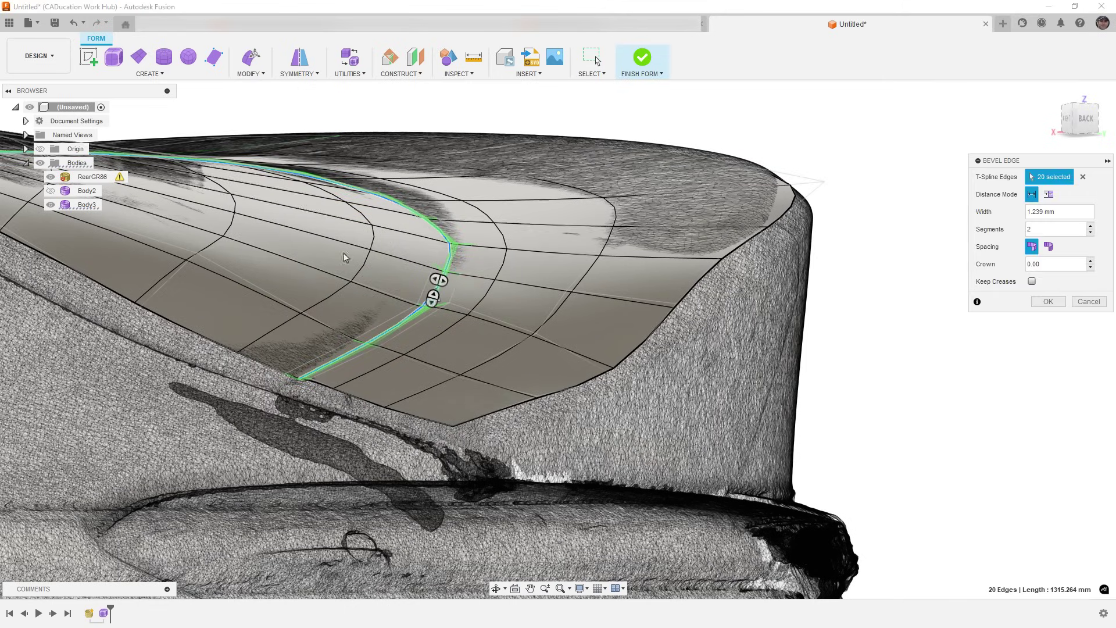
pyautogui.click(1051, 308)
pyautogui.scroll(-5, 539, 223)
pyautogui.keyDown('shift'); pyautogui.moveTo(538, 223); pyautogui.dragTo(479, 329, button='middle'); pyautogui.keyUp('shift')
pyautogui.moveTo(689, 294); pyautogui.dragTo(528, 327, button='middle')
# Step: Pull all the vertices of the bevelled T-spline surface onto the scan mesh from the top view
pyautogui.click(1067, 121)
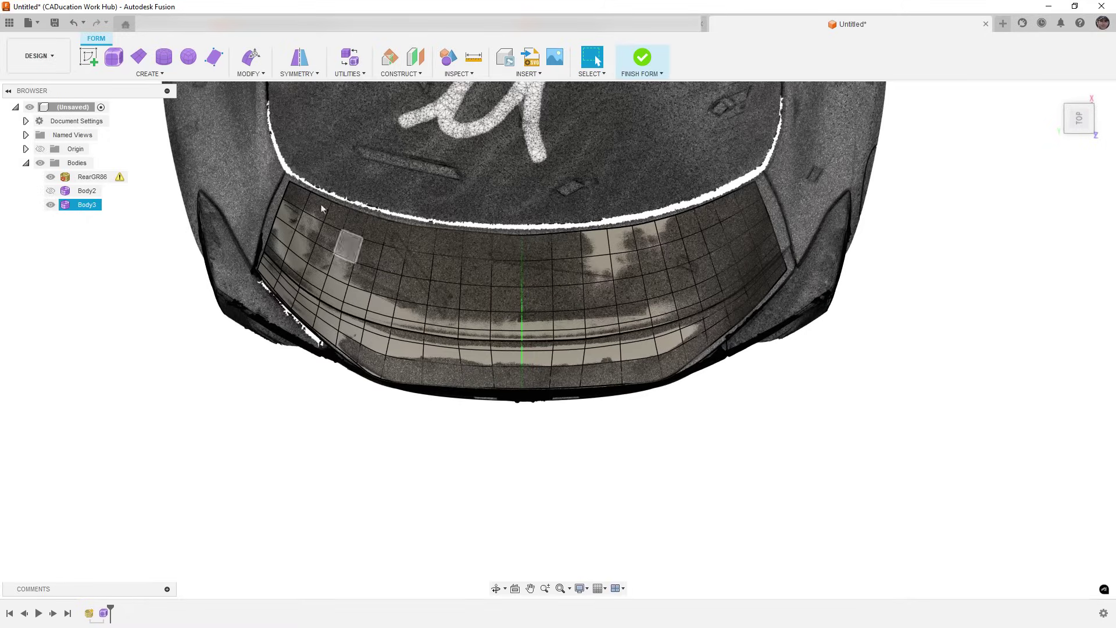
pyautogui.click(250, 73)
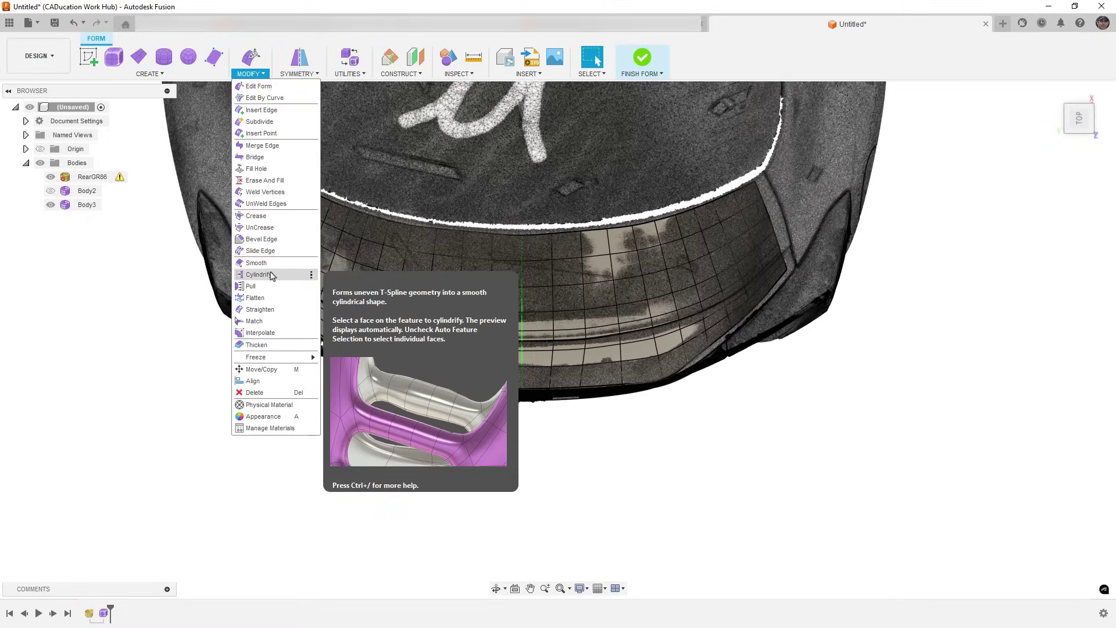
pyautogui.click(250, 286)
pyautogui.scroll(-2, 247, 208)
pyautogui.moveTo(240, 159); pyautogui.dragTo(729, 405)
pyautogui.click(1048, 232)
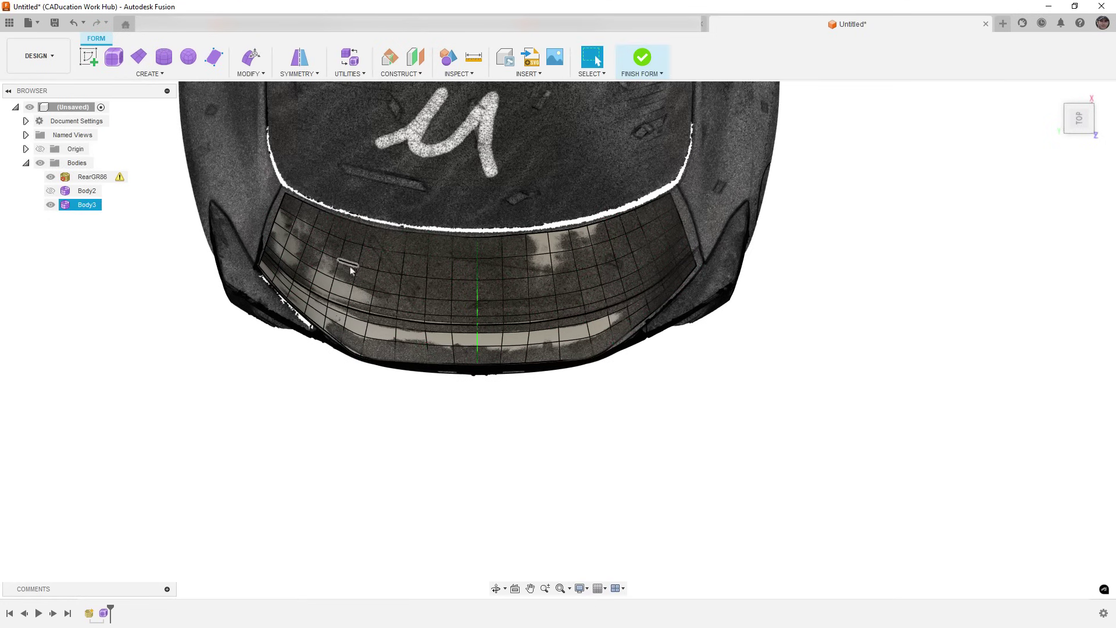
pyautogui.scroll(2, 308, 294)
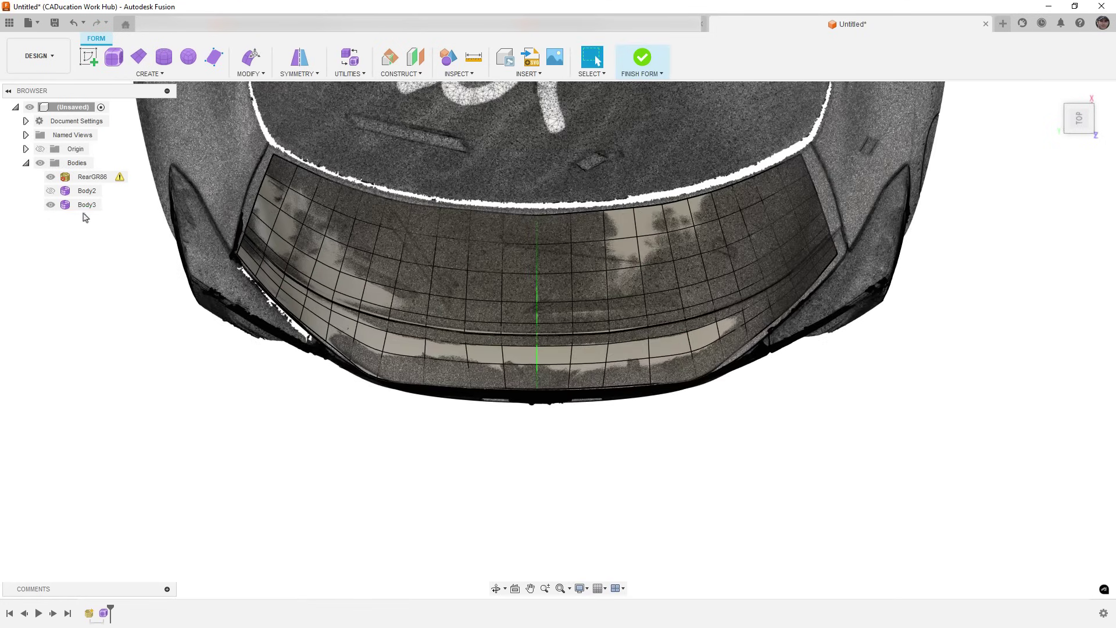
# Step: Hide the RearGR86 scan mesh and examine the shape of the pulled surface from several sides
pyautogui.click(51, 177)
pyautogui.click(323, 346)
pyautogui.keyDown('shift'); pyautogui.moveTo(324, 346); pyautogui.dragTo(244, 259, button='middle'); pyautogui.keyUp('shift')
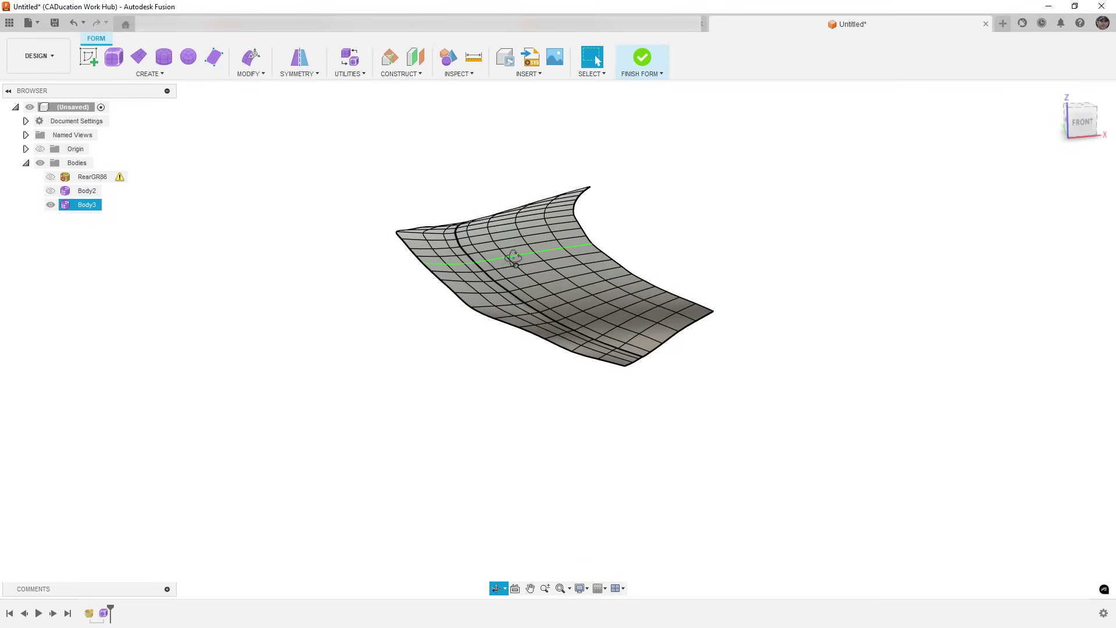
pyautogui.keyDown('shift'); pyautogui.moveTo(513, 258); pyautogui.dragTo(674, 266, button='middle'); pyautogui.keyUp('shift')
pyautogui.press('Escape')
# Step: Show the RearGR86 scan mesh again and set its opacity to 100%
pyautogui.click(51, 177)
pyautogui.rightClick(68, 179)
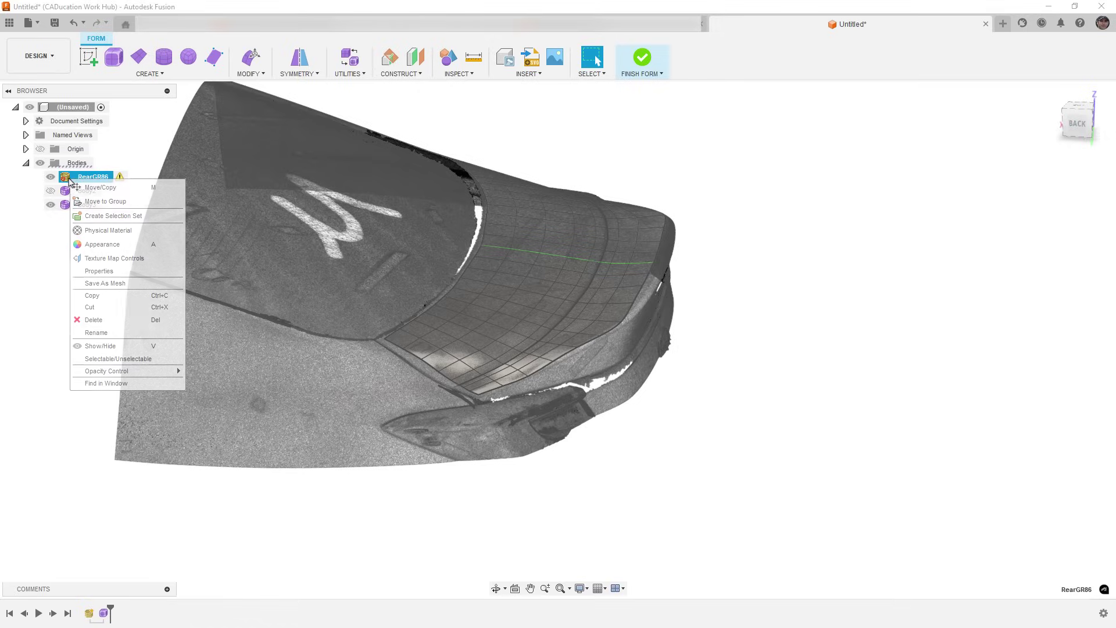
pyautogui.moveTo(147, 371)
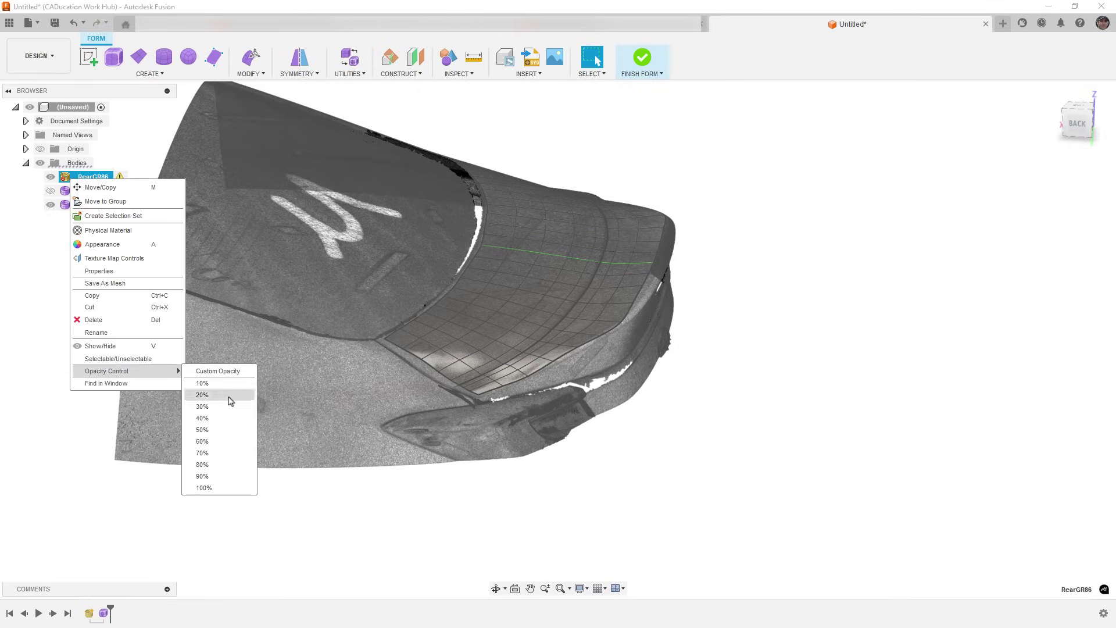
pyautogui.click(227, 488)
pyautogui.click(341, 523)
# Step: Hide Body3 and examine the crease line on the bare scan mesh up close
pyautogui.click(54, 204)
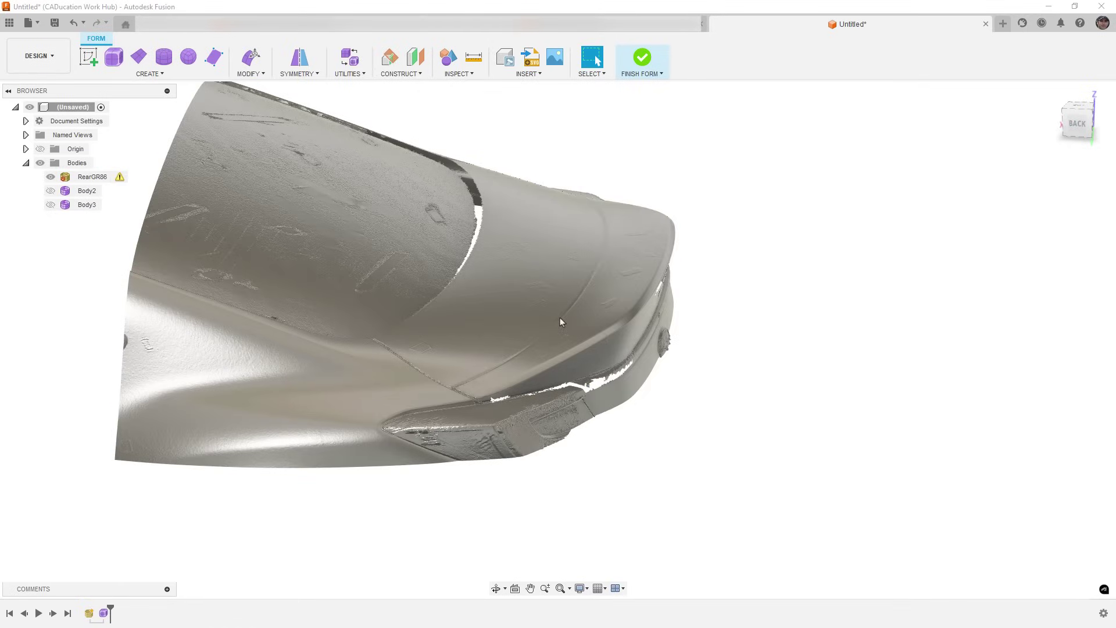
pyautogui.keyDown('shift'); pyautogui.moveTo(559, 318); pyautogui.dragTo(576, 293, button='middle'); pyautogui.keyUp('shift')
pyautogui.scroll(3, 593, 308)
pyautogui.scroll(1, 591, 308)
pyautogui.scroll(4, 576, 298)
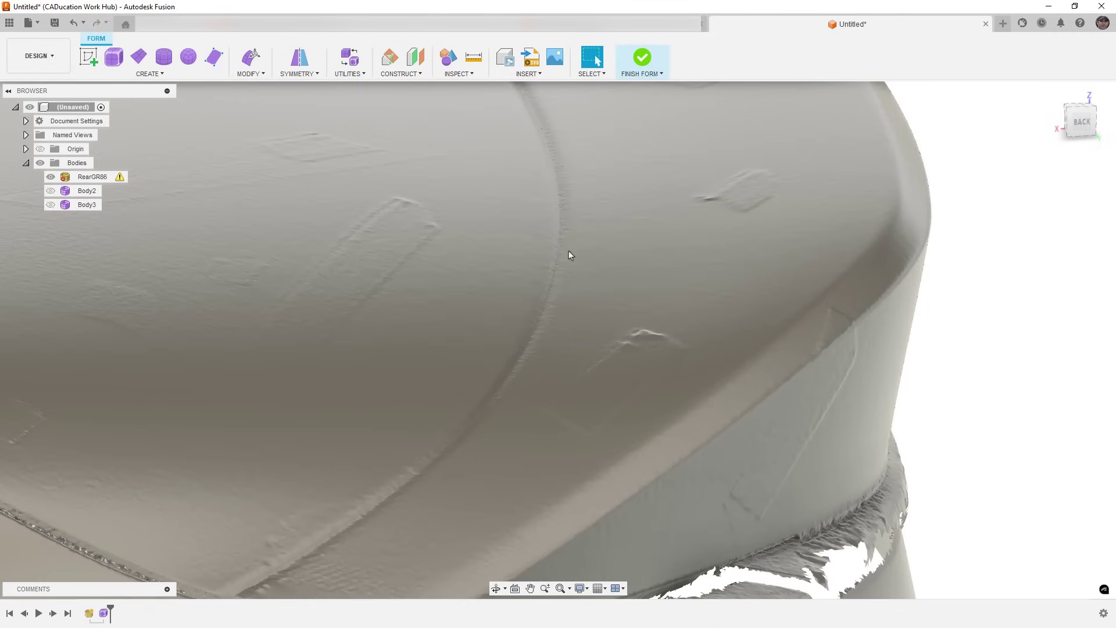
pyautogui.scroll(-3, 566, 249)
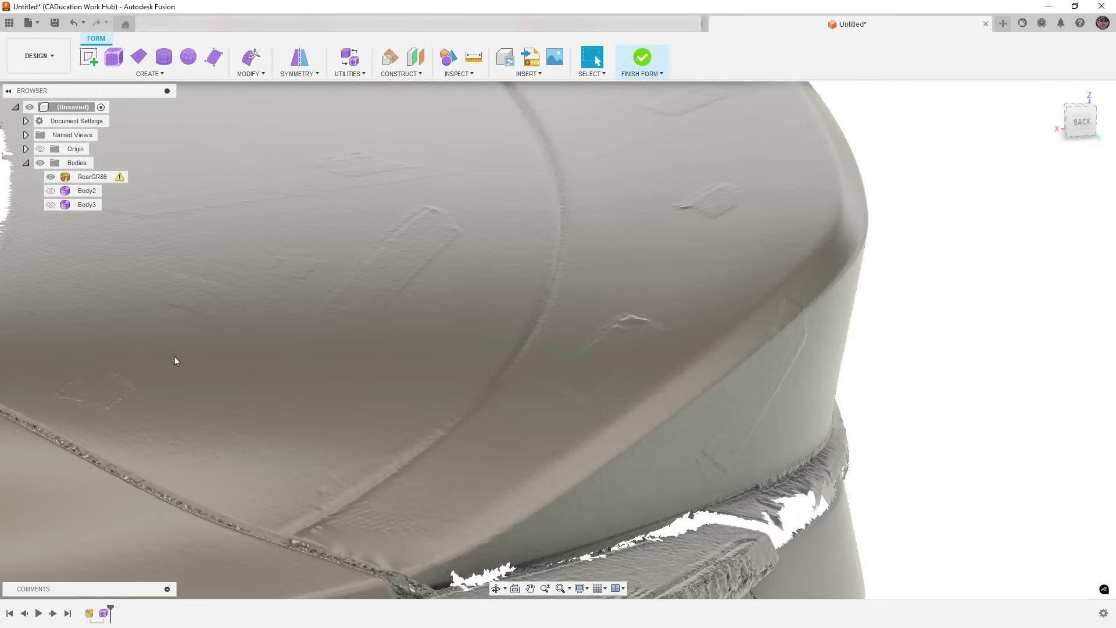
# Step: Show Body3 again and delete the closely spaced bevelled edge loops along the crease
pyautogui.click(50, 205)
pyautogui.click(87, 205)
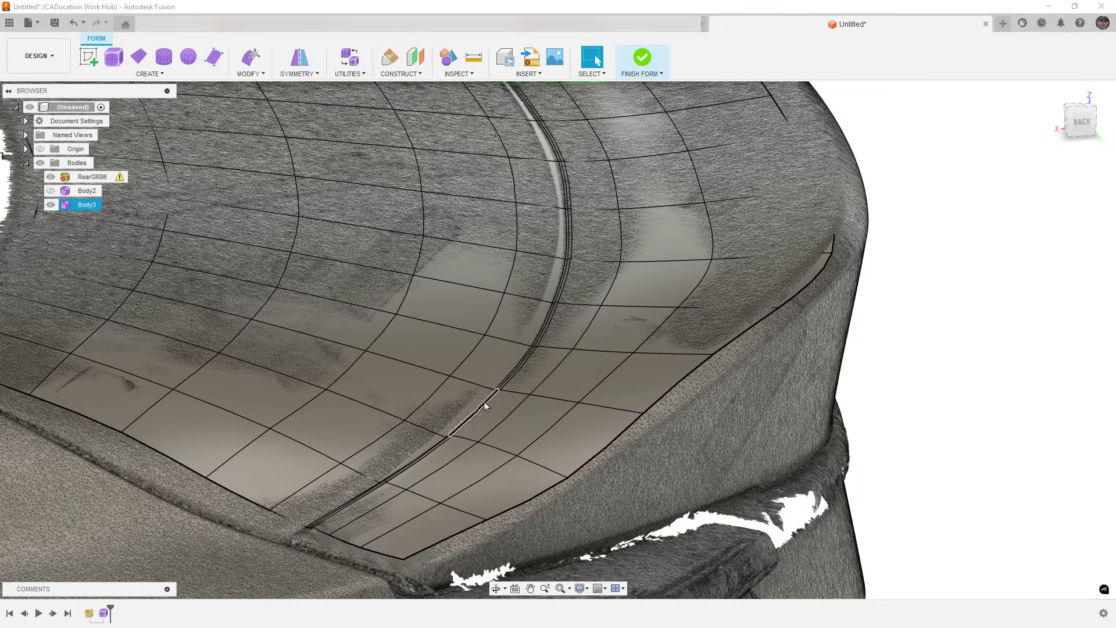
pyautogui.scroll(2, 326, 521)
pyautogui.doubleClick(326, 522)
pyautogui.press('Delete')
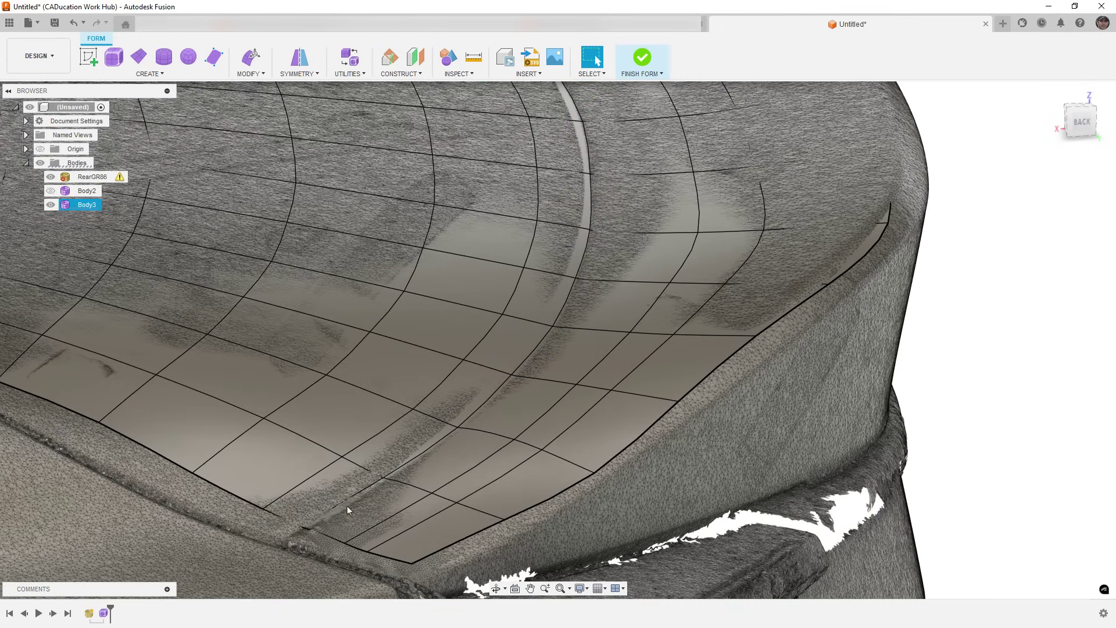
# Step: Pull all the vertices of Body3 onto the scan mesh with automatic target selection and the Surface Points pull type
pyautogui.scroll(-5, 346, 506)
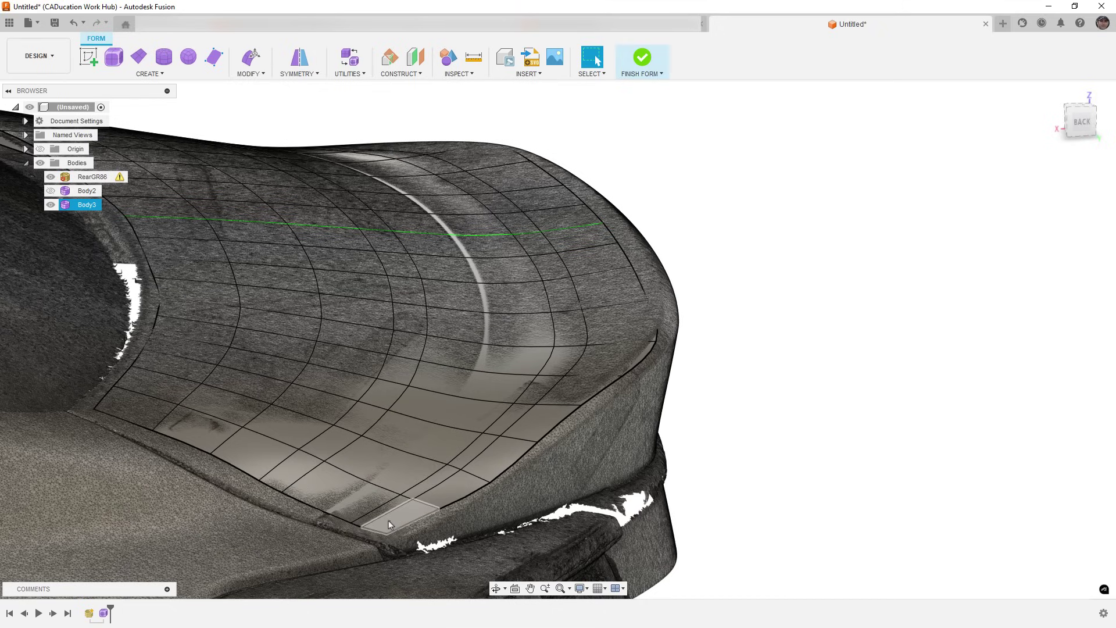
pyautogui.scroll(-3, 388, 523)
pyautogui.keyDown('shift'); pyautogui.moveTo(401, 517); pyautogui.dragTo(285, 546, button='middle'); pyautogui.keyUp('shift')
pyautogui.moveTo(480, 506); pyautogui.dragTo(345, 512, button='middle')
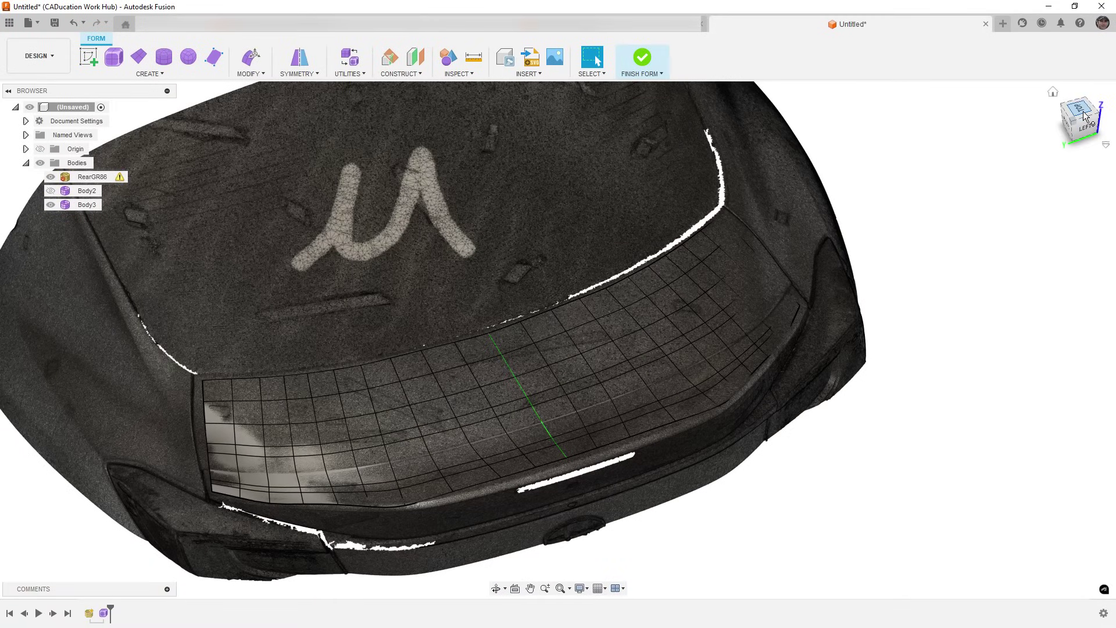
pyautogui.scroll(3, 805, 341)
pyautogui.click(263, 75)
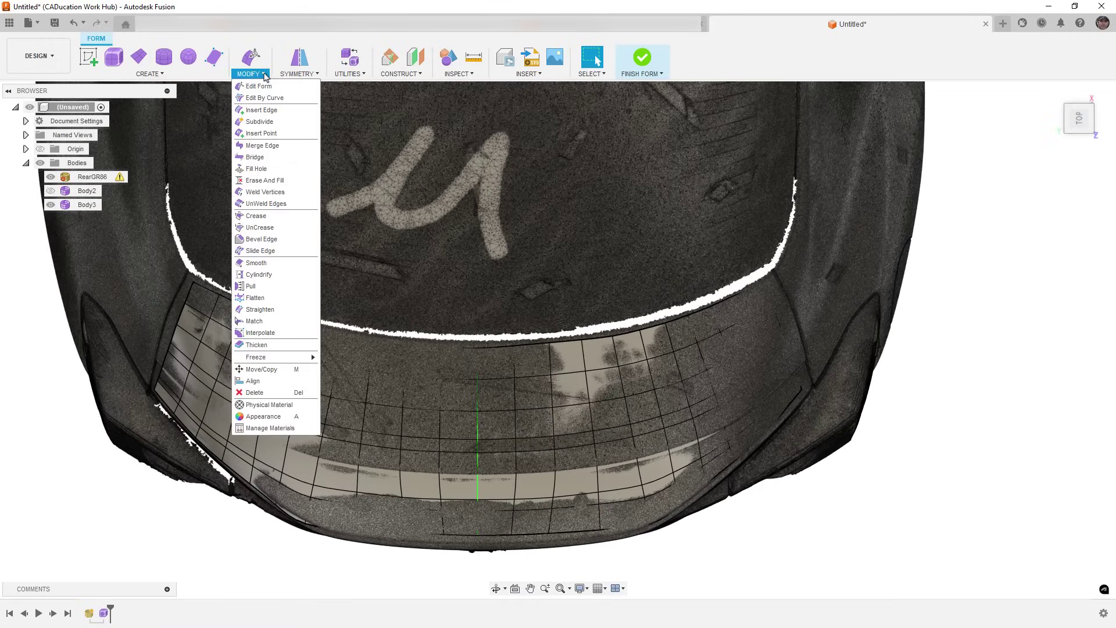
pyautogui.click(264, 288)
pyautogui.moveTo(145, 251); pyautogui.dragTo(849, 574)
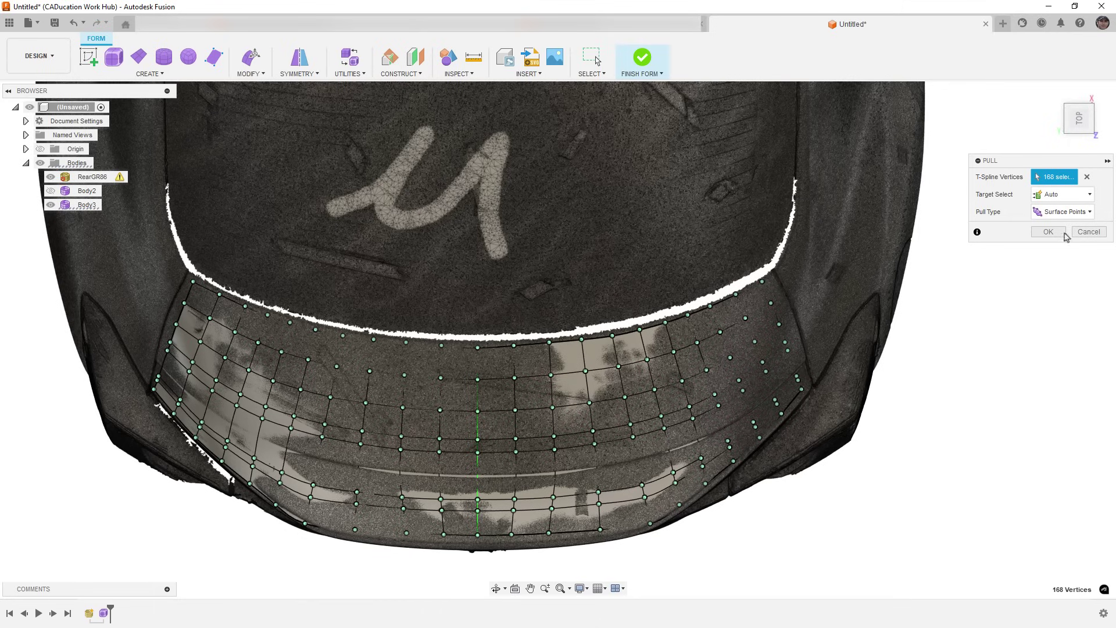
pyautogui.click(1048, 232)
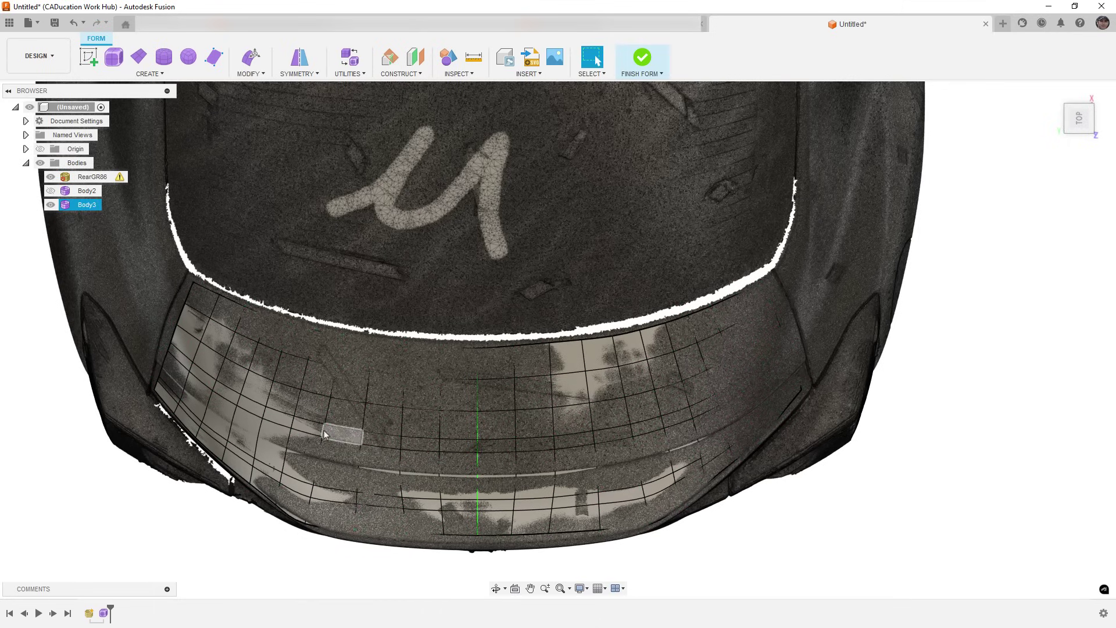
# Step: Examine the re-pulled surface without the scan mesh, then compare it with the mesh shown from the top view
pyautogui.click(50, 177)
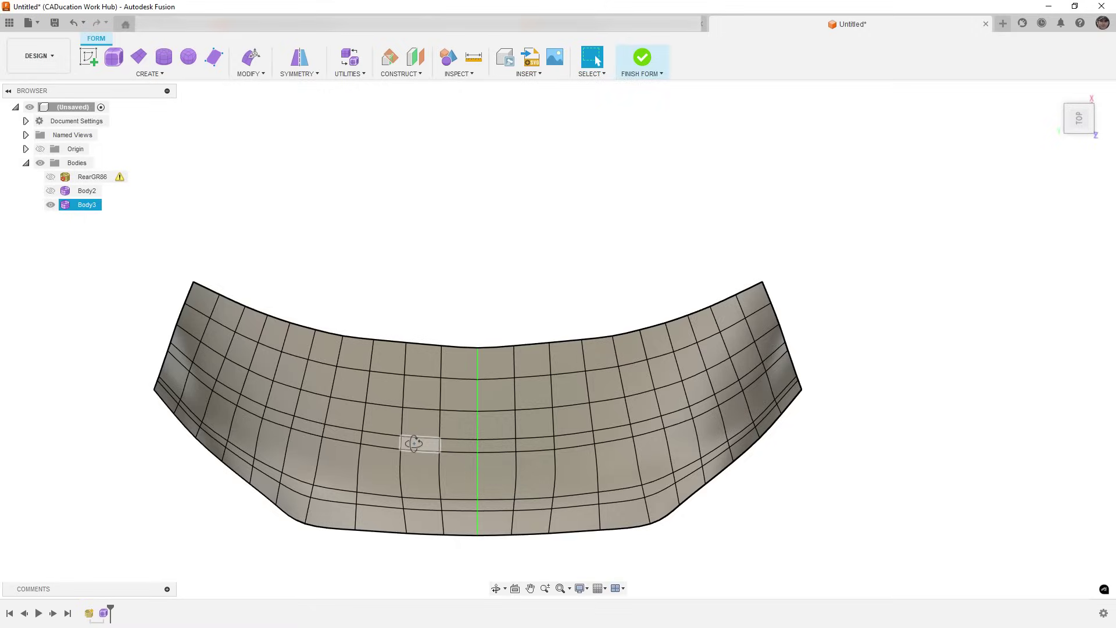
pyautogui.moveTo(414, 443)
pyautogui.keyDown('shift'); pyautogui.mouseDown(button='middle')
pyautogui.moveTo(398, 394)
pyautogui.moveTo(413, 424)
pyautogui.moveTo(428, 386)
pyautogui.moveTo(406, 404)
pyautogui.moveTo(403, 448)
pyautogui.moveTo(407, 432)
pyautogui.mouseUp(button='middle'); pyautogui.keyUp('shift')
pyautogui.press('Escape')
pyautogui.click(52, 177)
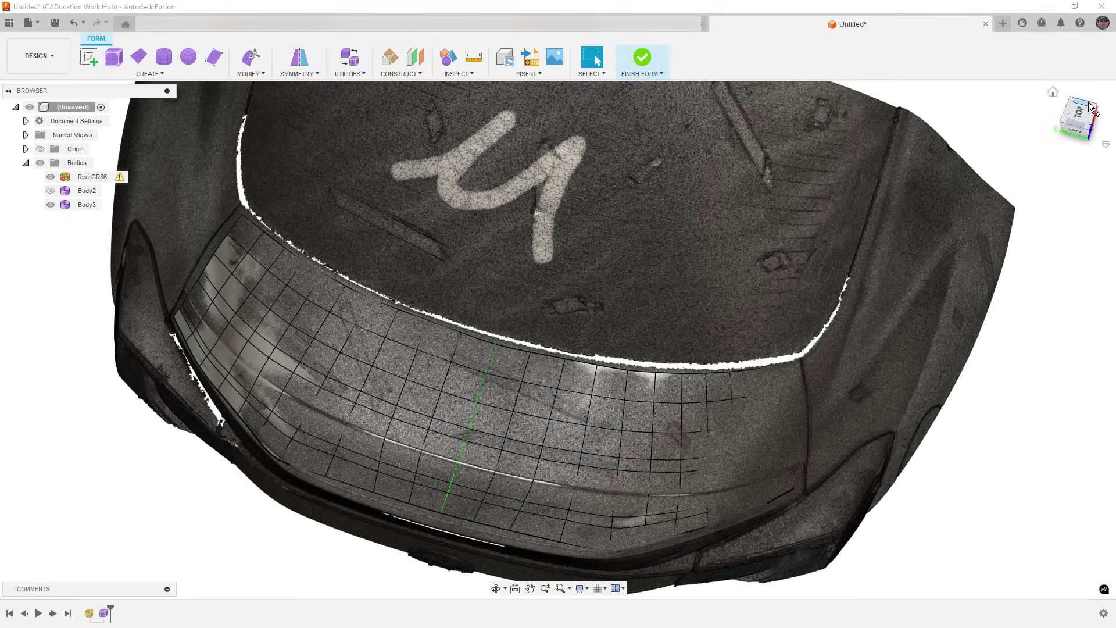
pyautogui.click(1090, 107)
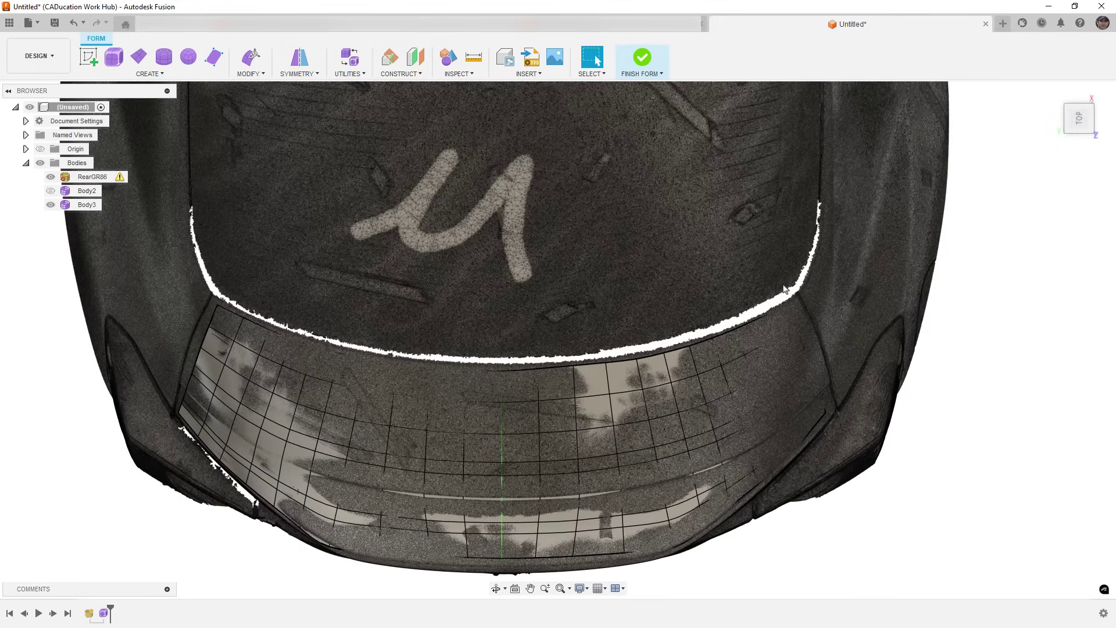
pyautogui.click(835, 417)
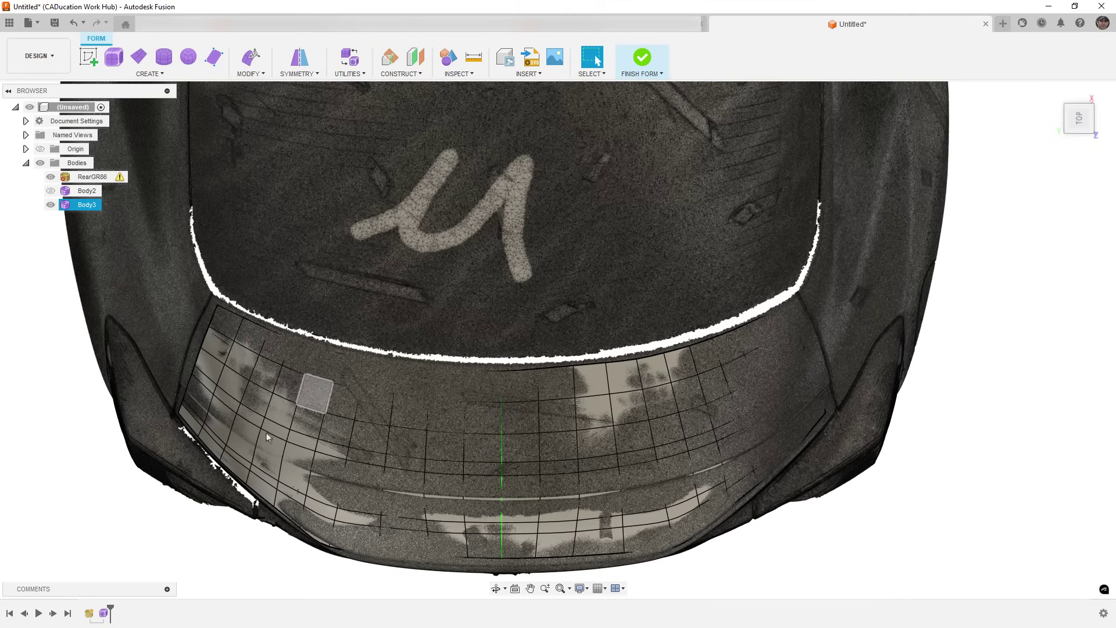
pyautogui.click(141, 509)
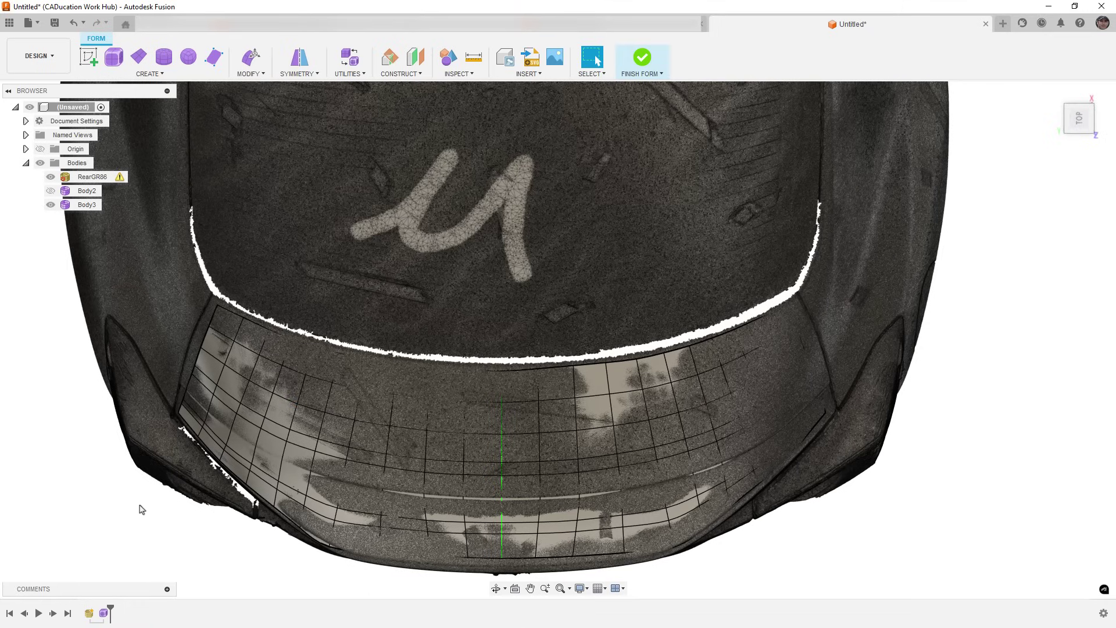